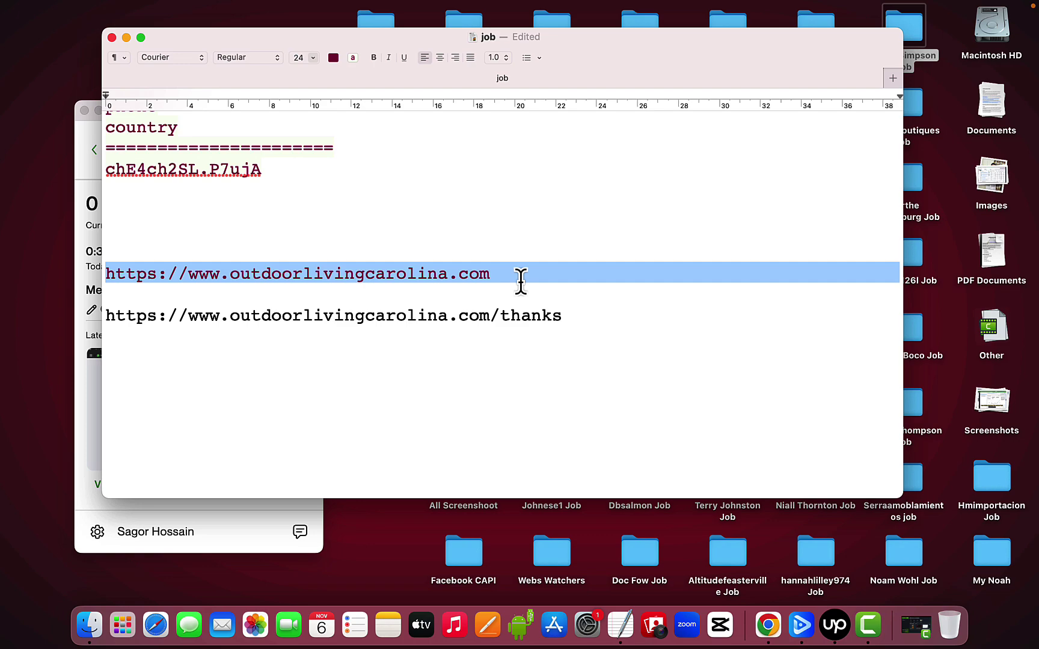
Bring up Mission Control to leave the TextEdit notes for the full-screen Chrome site
key(ctrl+Up)
Switch to the full-screen outdoorlivingcarolina.com site and close the Fall 2024 Special popup
mouse_move(563, 10)
click(541, 52)
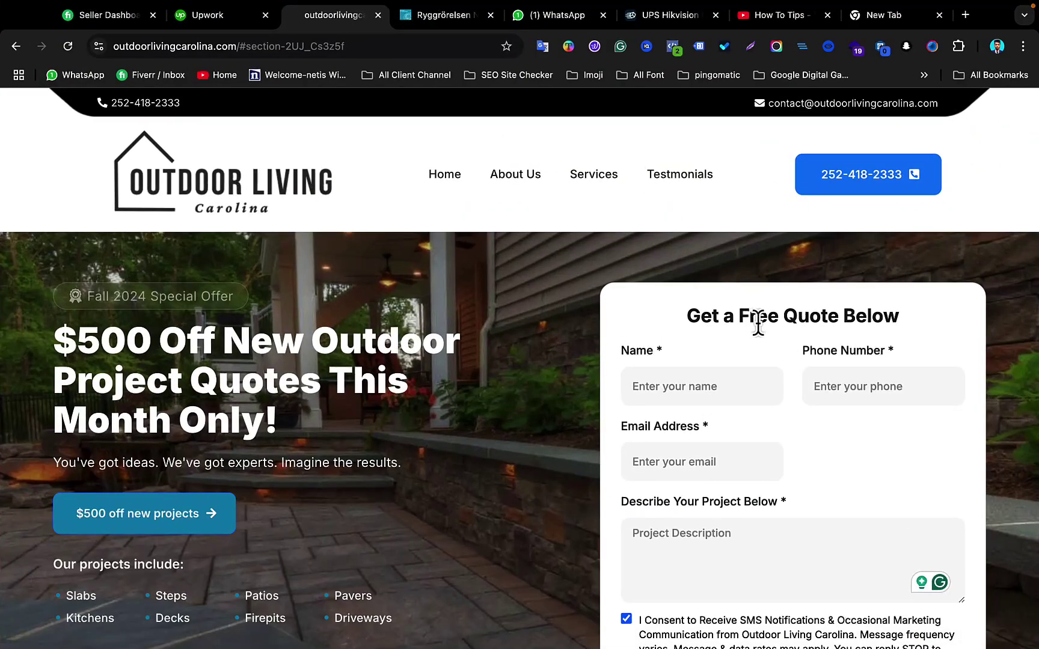
scroll(758, 323, down, 3)
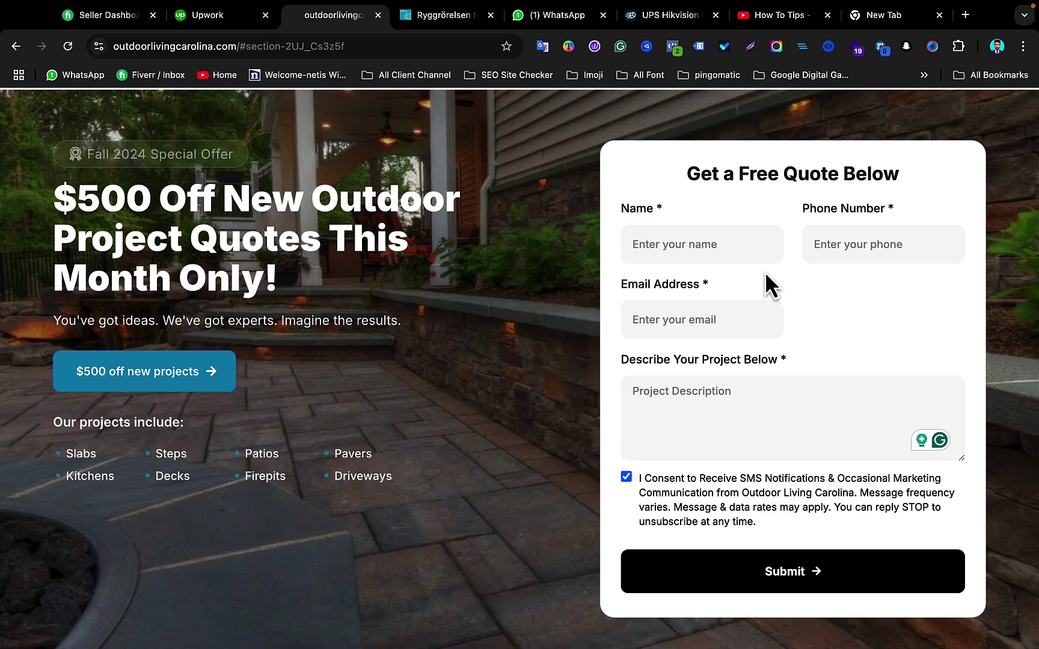
scroll(573, 232, up, 3)
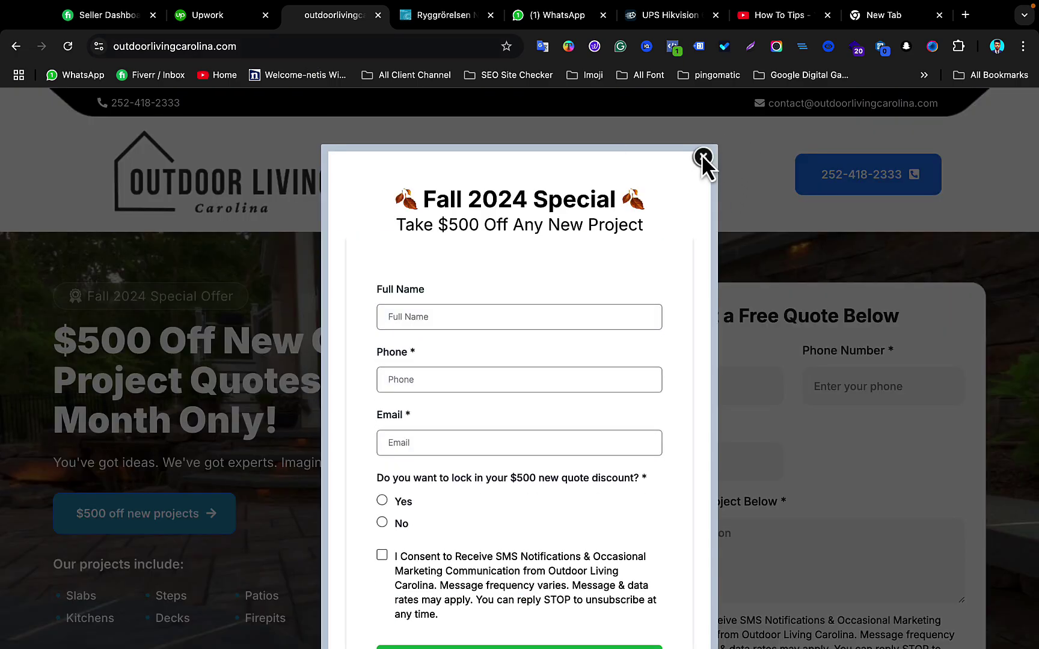
click(702, 157)
Check with Wappalyzer that the site uses Google Tag Manager, GA4 and Facebook Pixel
scroll(705, 331, down, 3)
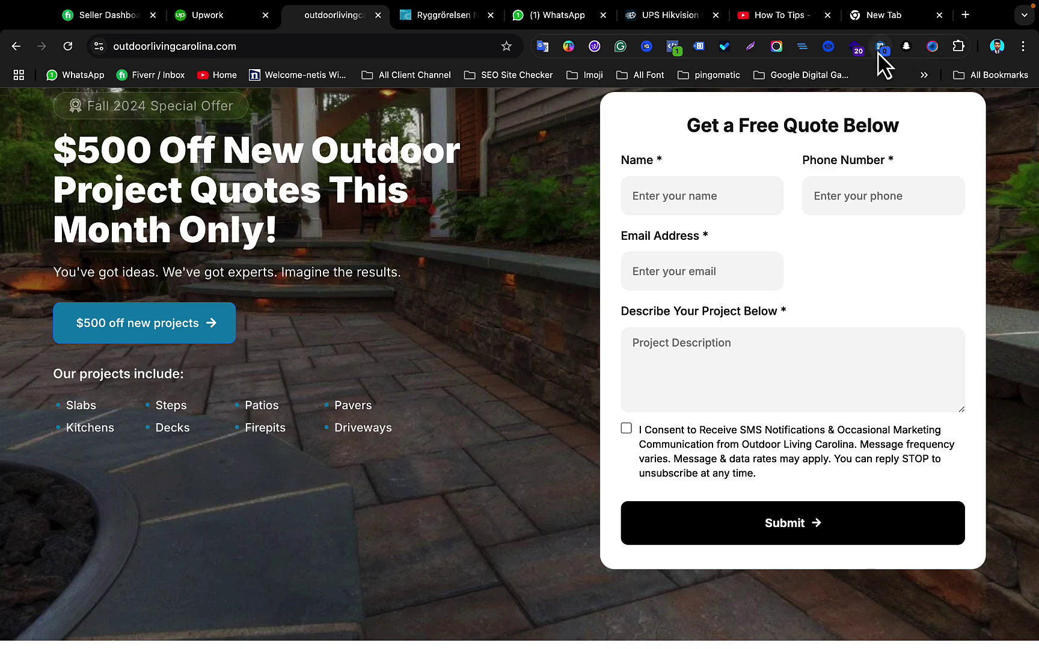
click(854, 49)
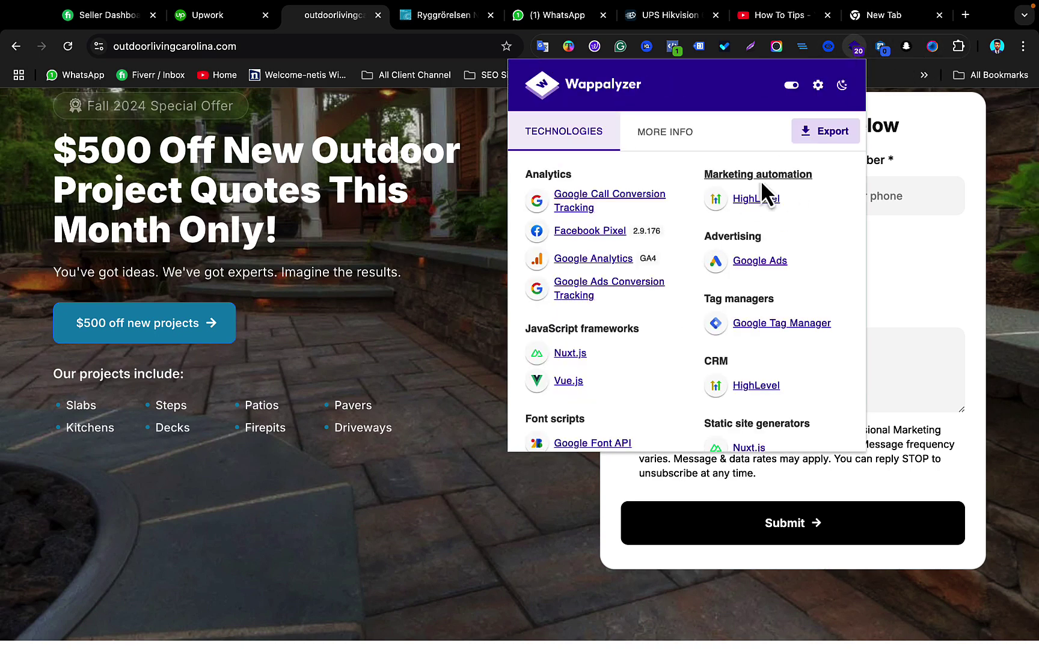
click(931, 150)
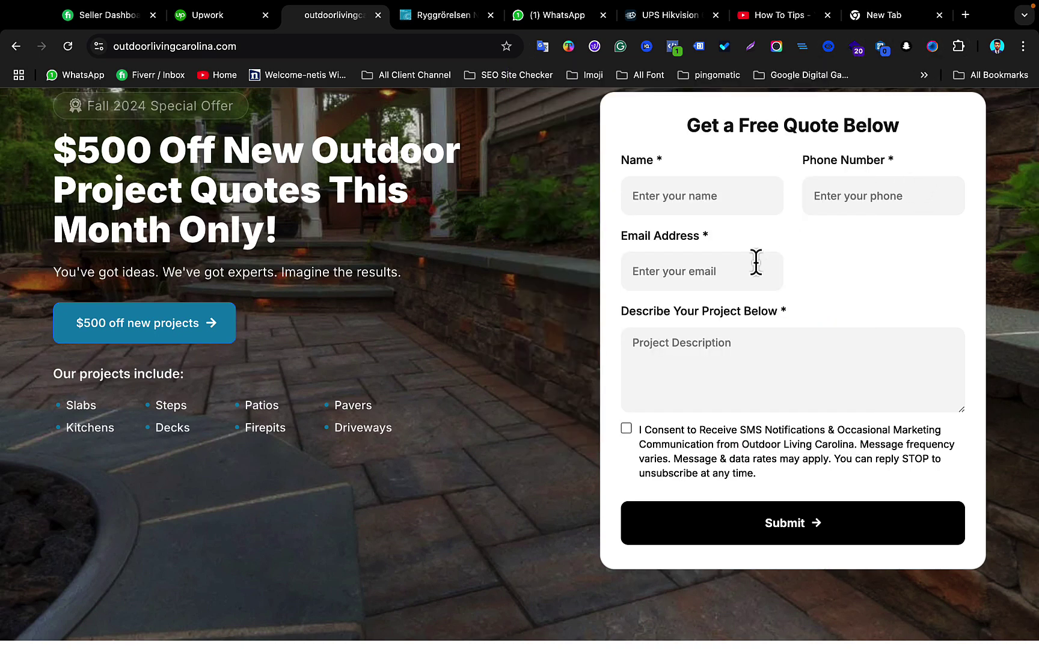
scroll(756, 261, up, 1)
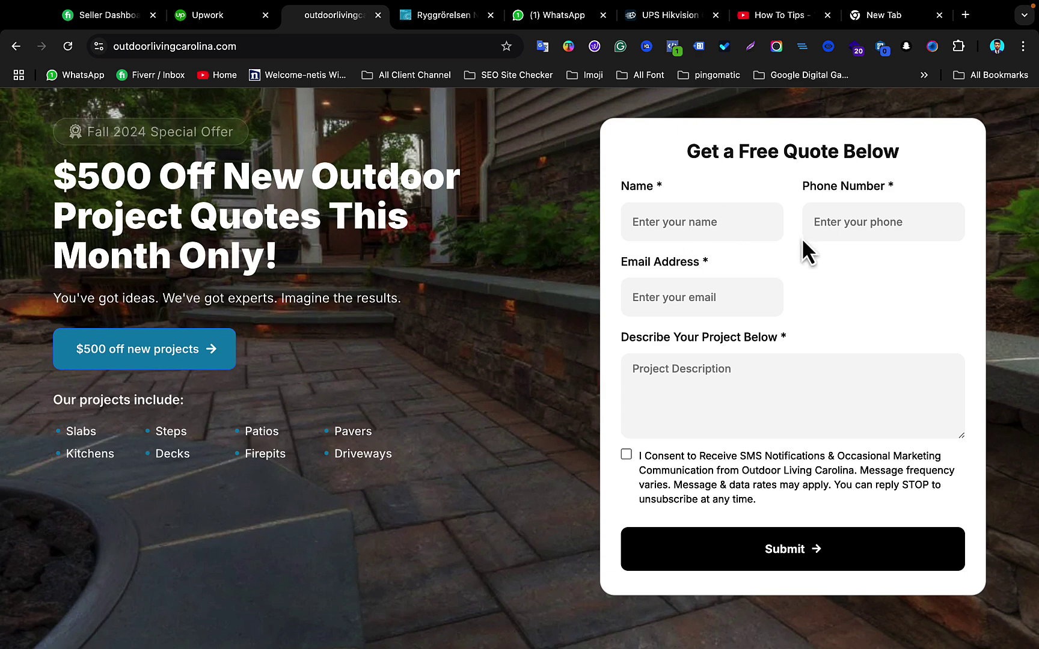
Focus the quote form's Name field, dismiss autofill suggestions, and show all windows
click(705, 227)
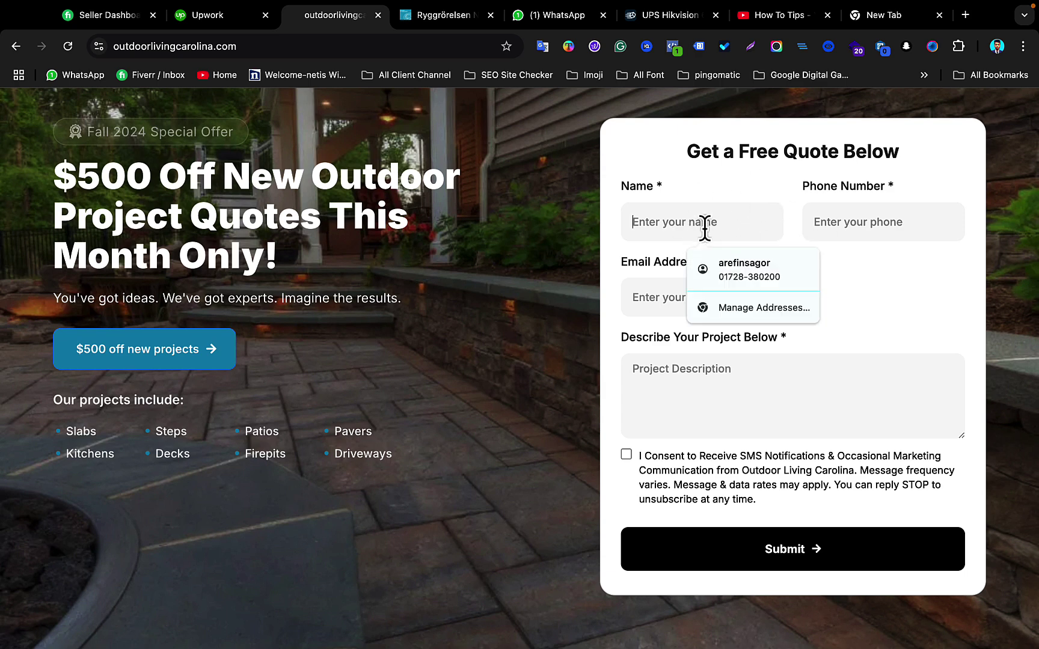
click(845, 223)
click(794, 256)
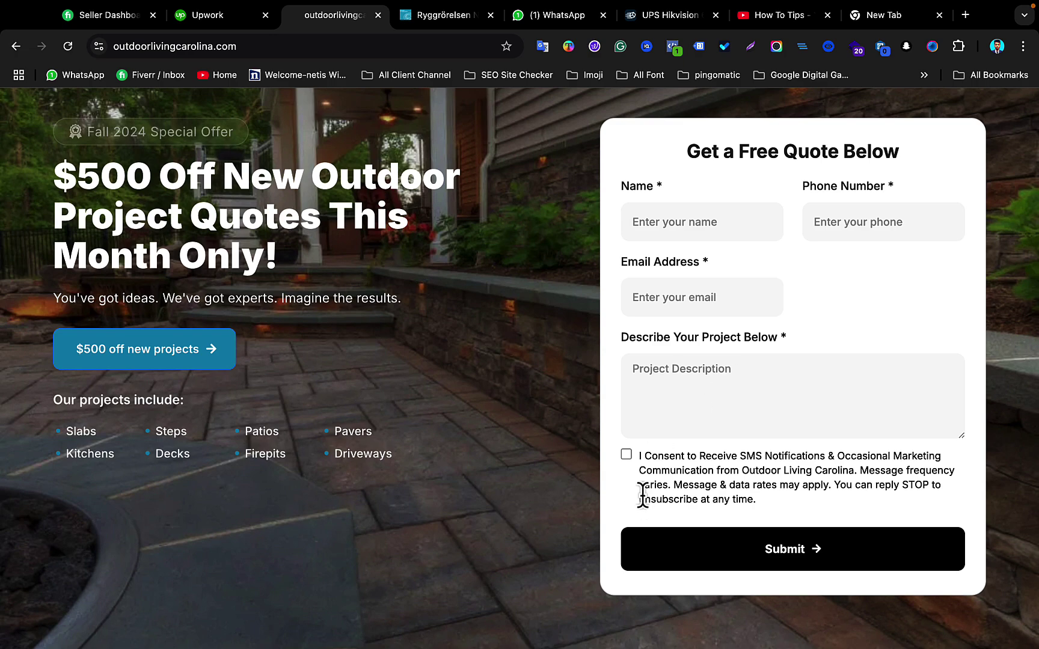
key(ctrl+Up)
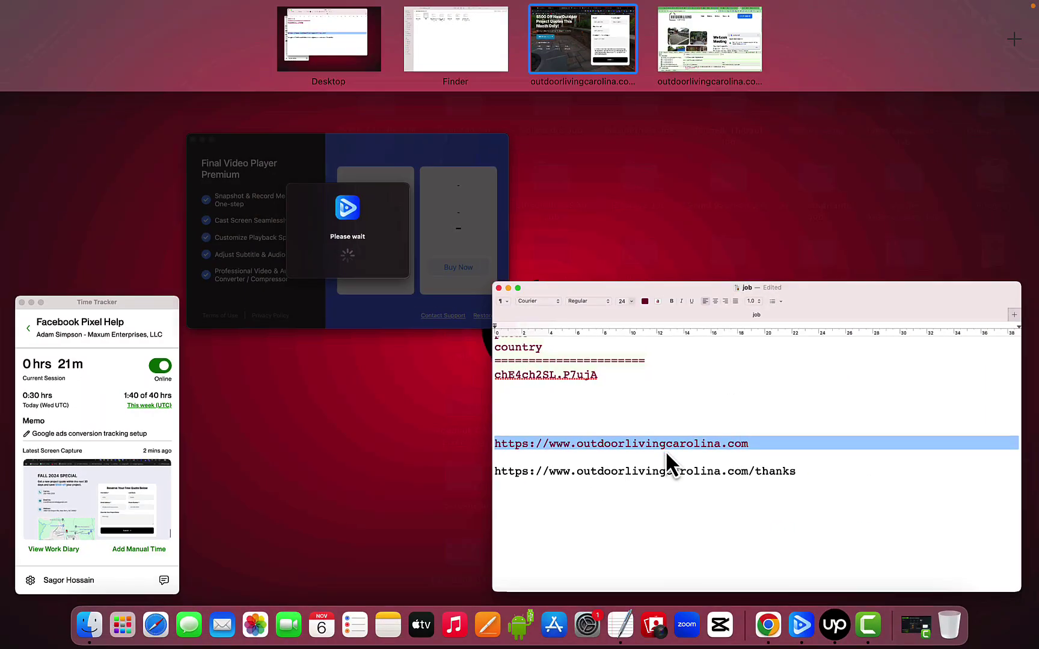
Minimise the time tracker and select outdoorlivingcarolina.com/thanks in the TextEdit notes
click(665, 451)
click(409, 359)
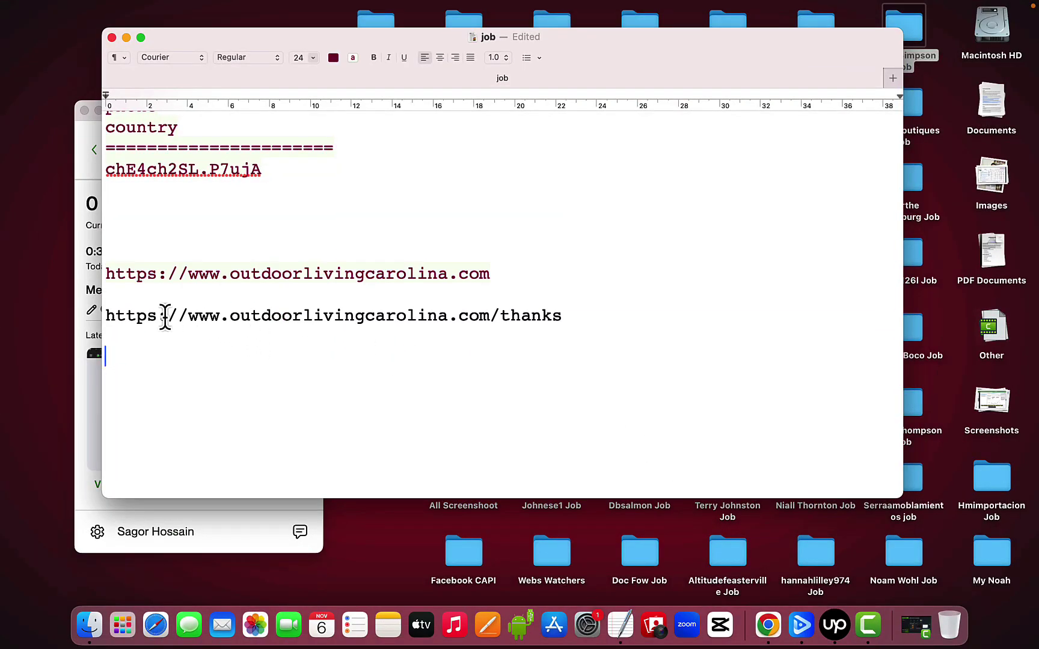
click(97, 112)
click(264, 319)
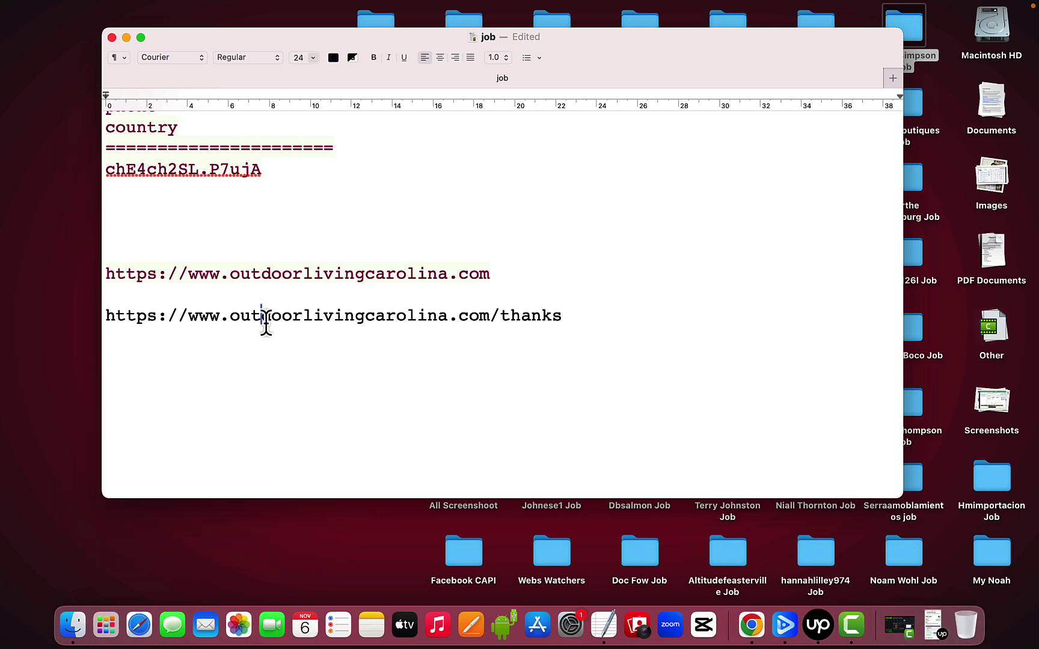
triple_click(265, 319)
click(537, 332)
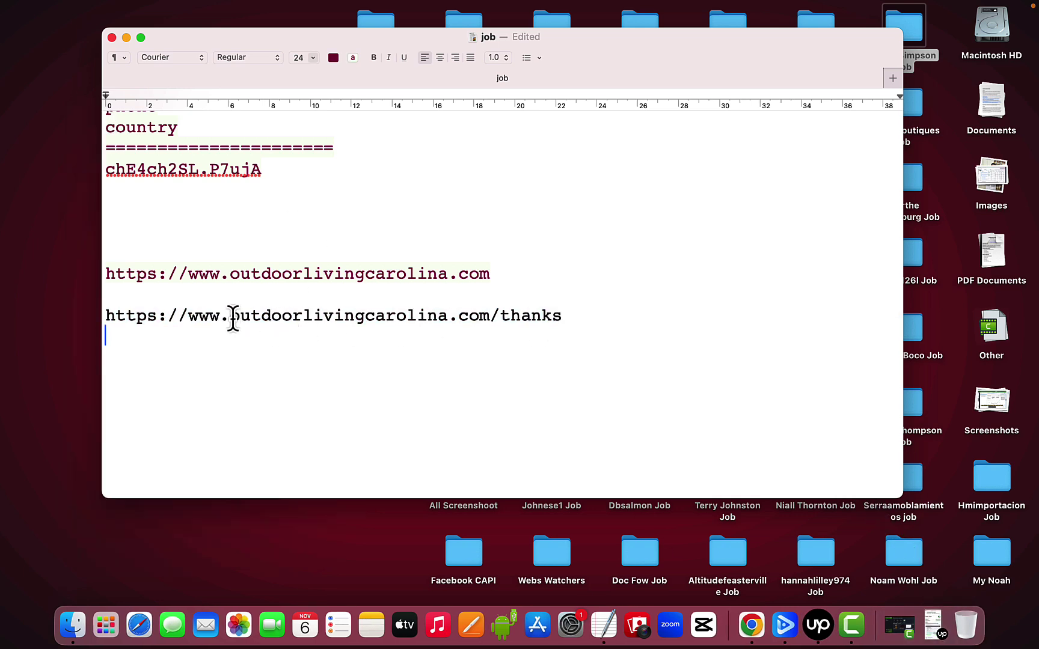
drag(233, 319, 575, 322)
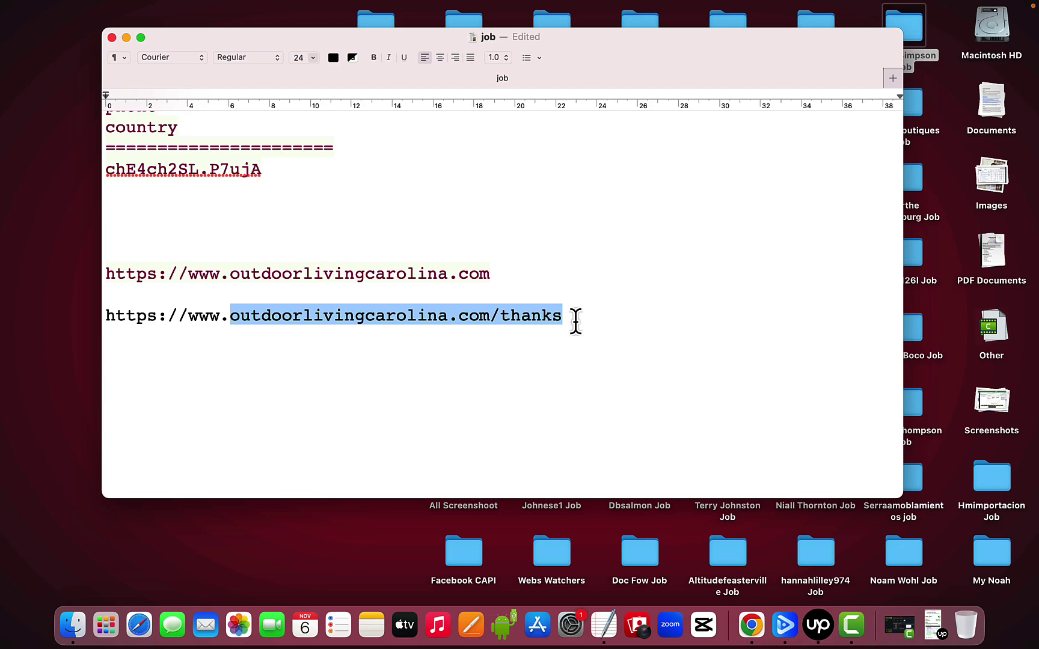
Review the Chrome thank-you and quote-form pages, then open the Notion FB Customer Parameter Name page
key(ctrl+Up)
mouse_move(551, 1)
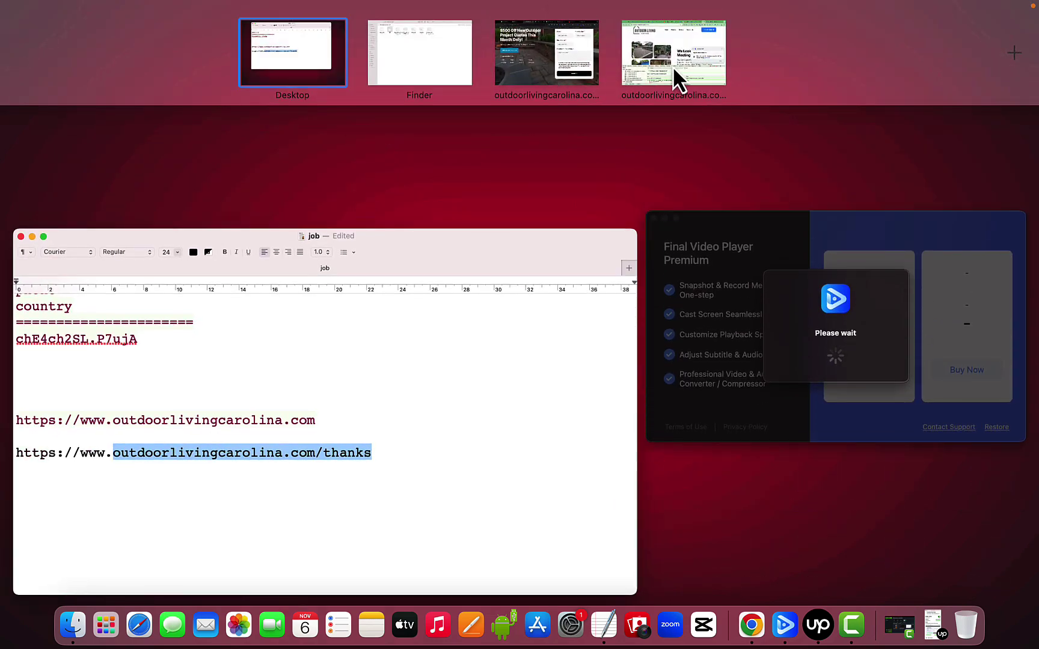
click(674, 66)
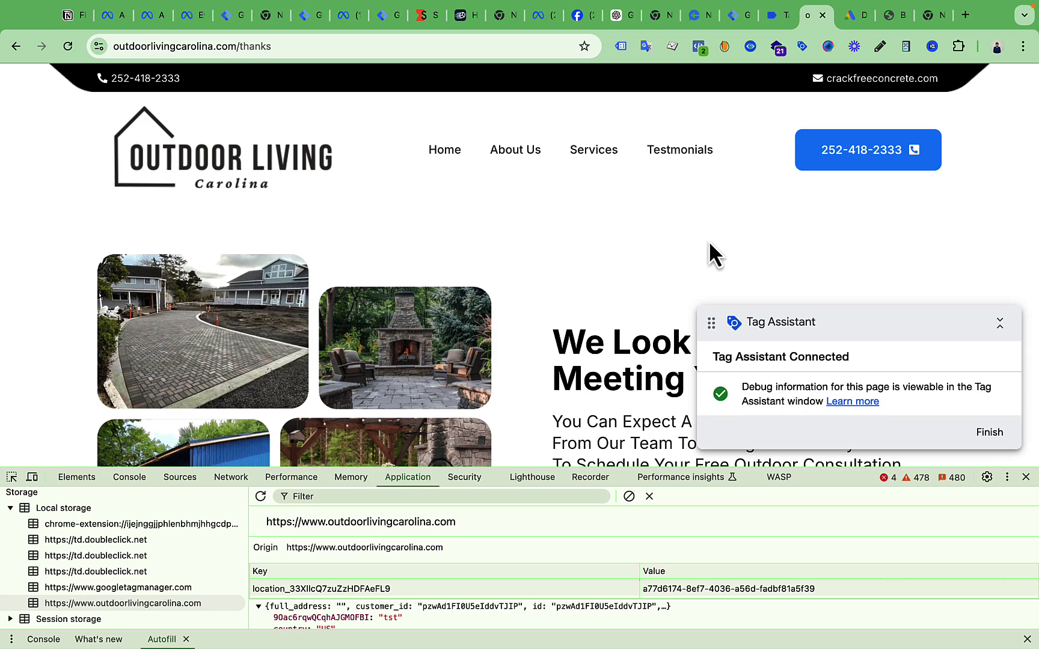
scroll(698, 246, down, 10)
key(ctrl+Up)
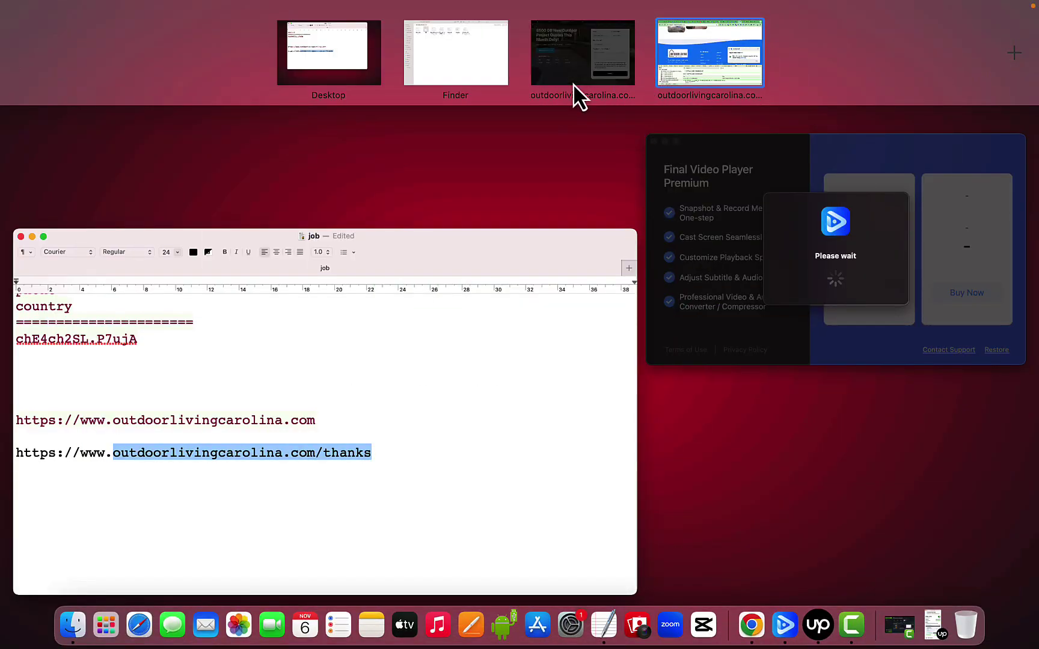
click(574, 86)
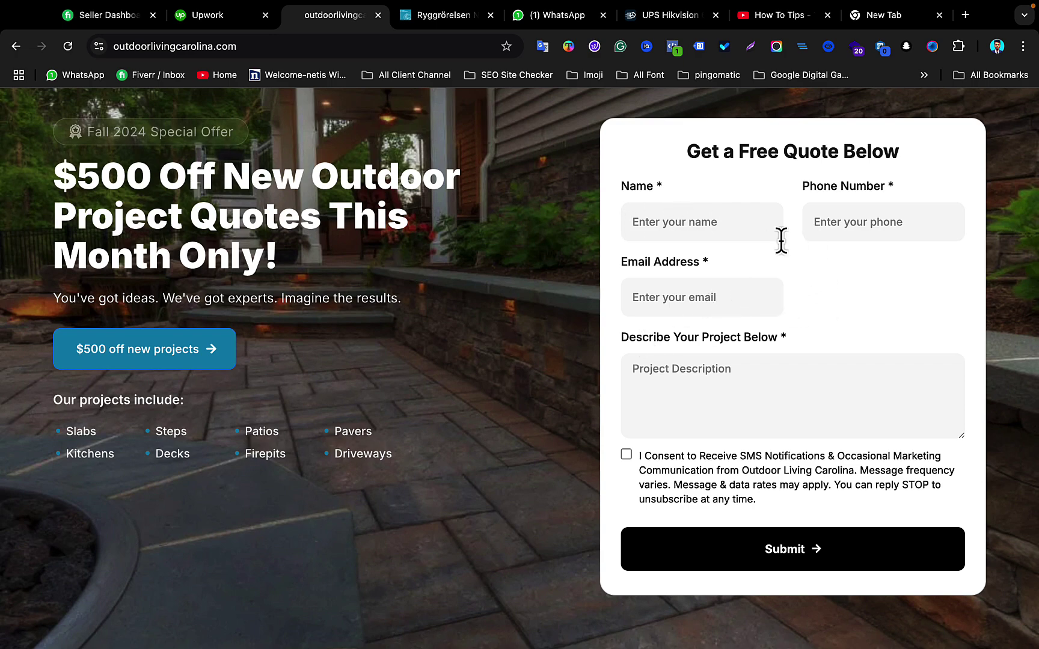
key(ctrl+Up)
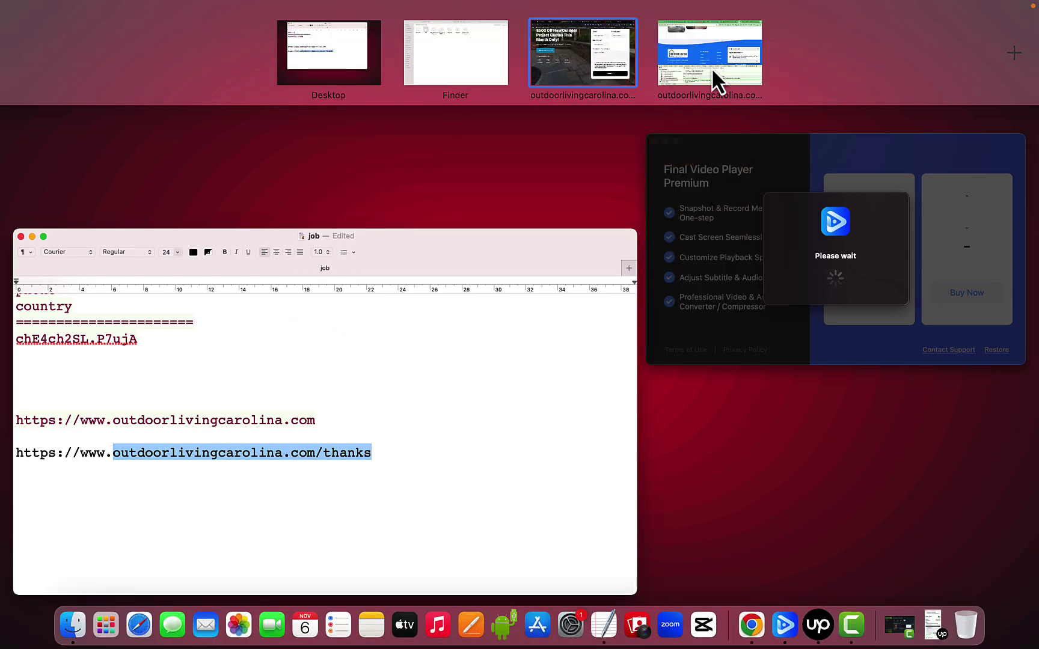
click(712, 69)
click(66, 15)
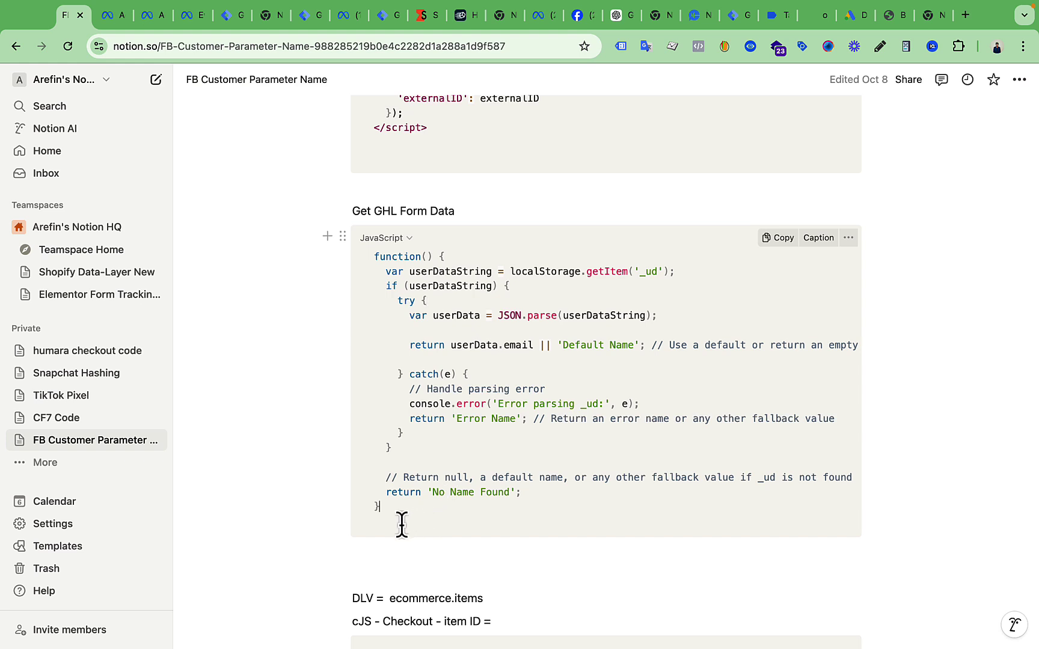
Copy the Get GHL Form Data code block and highlight the '_ud' key in it
drag(401, 524, 360, 258)
click(573, 336)
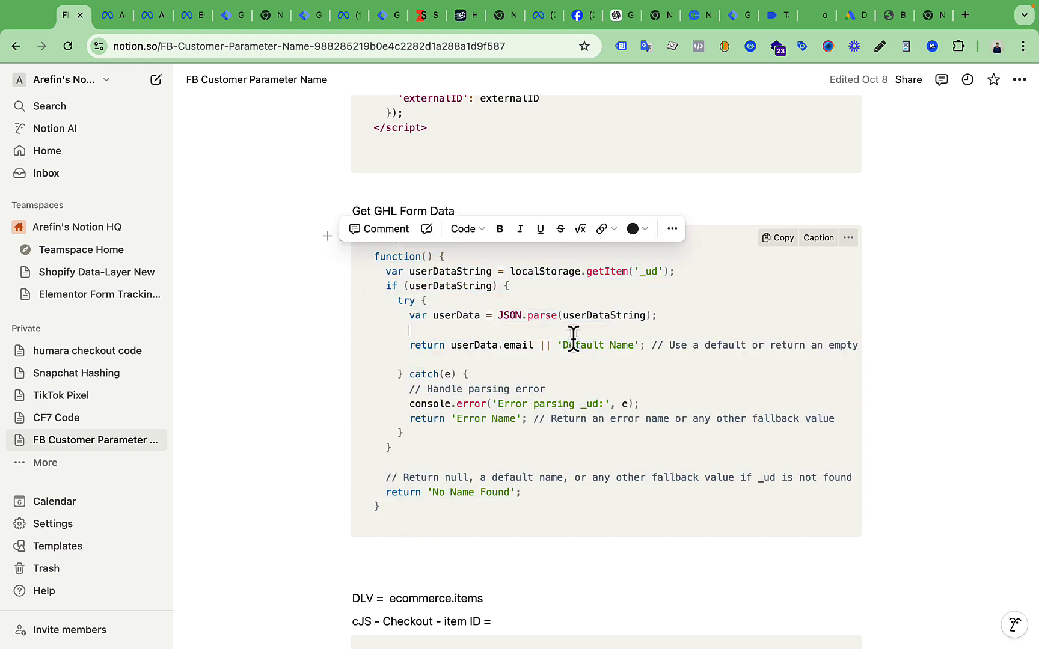
click(800, 244)
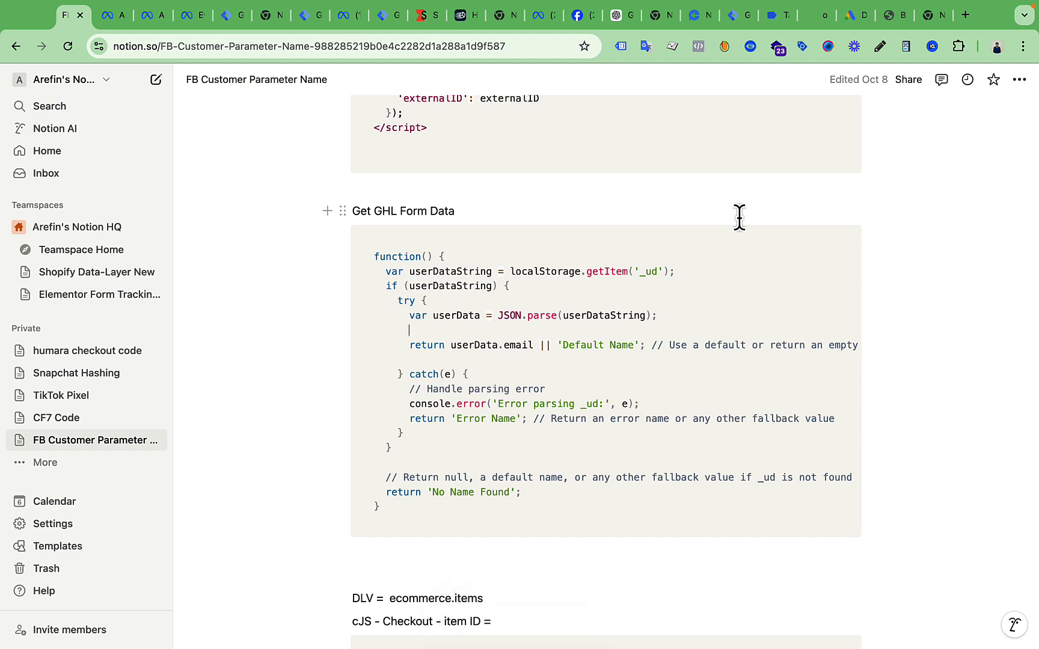
drag(640, 272, 658, 277)
On the thank-you page DevTools, open Local storage and expand the _ud value's fields
click(738, 19)
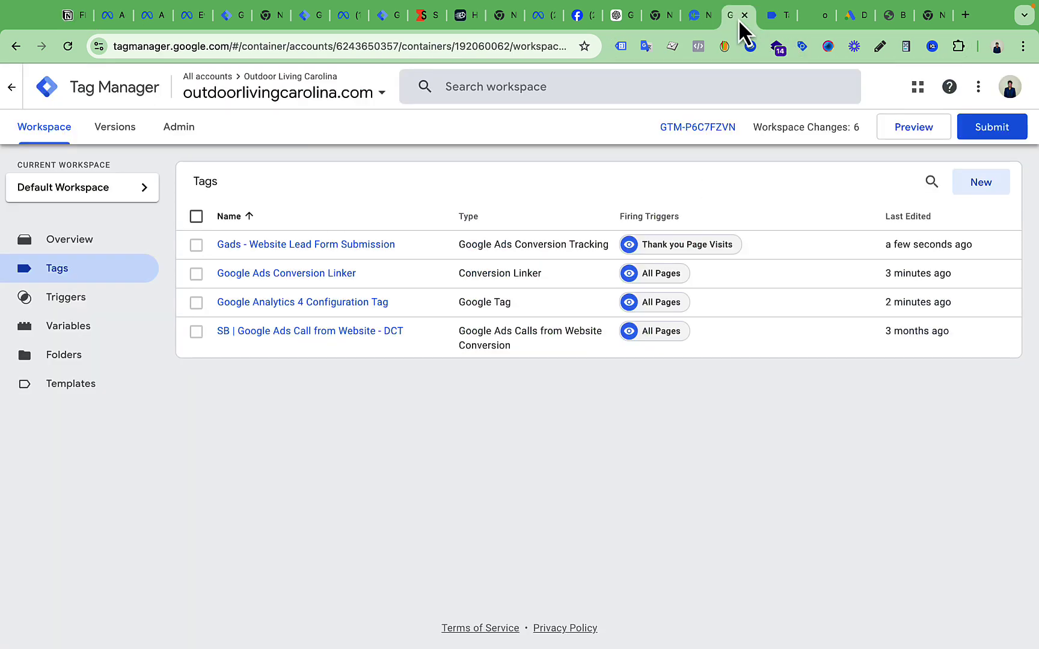
click(765, 19)
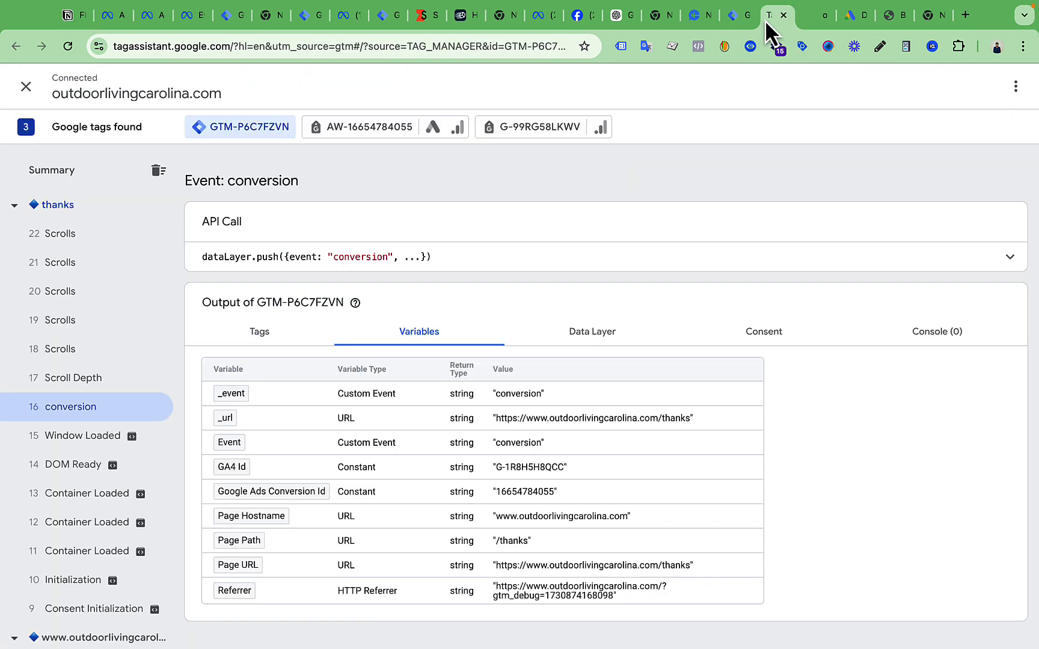
click(805, 19)
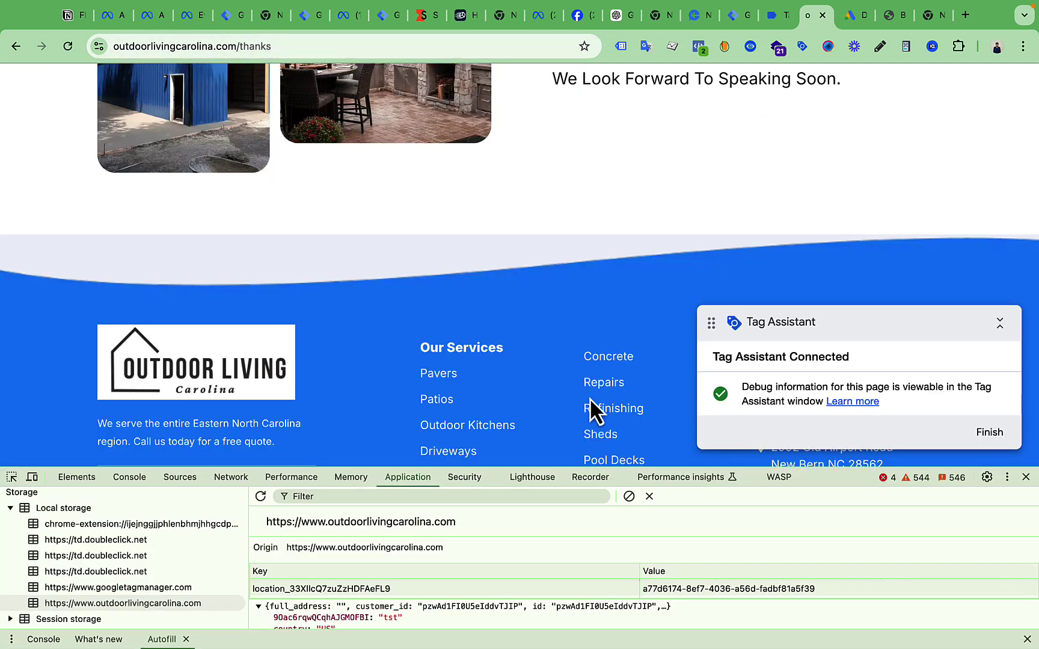
drag(568, 471, 585, 265)
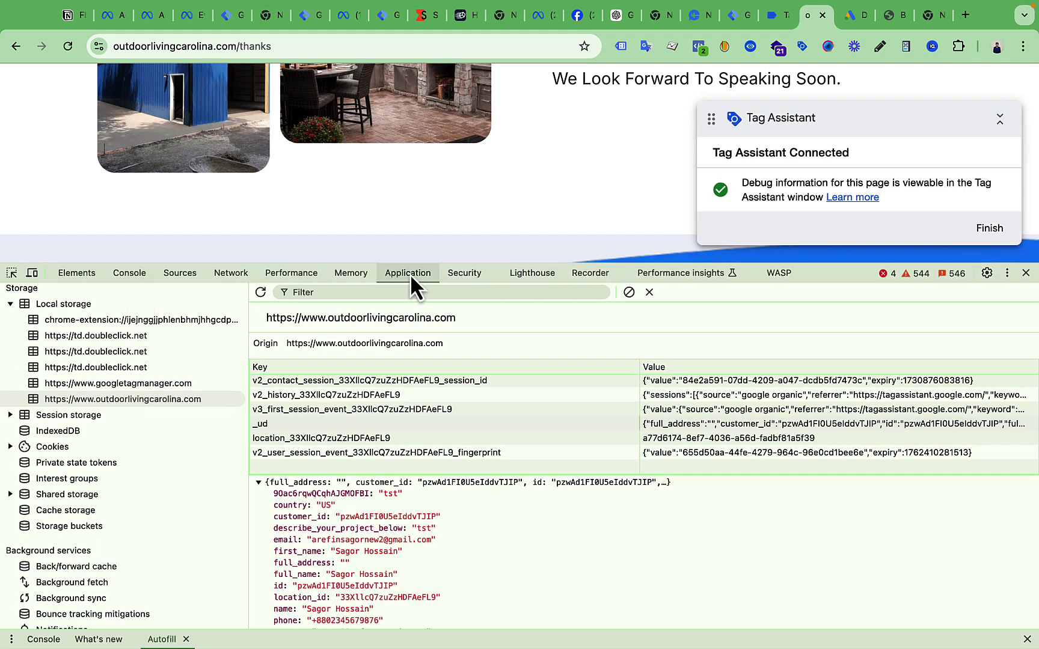
click(133, 398)
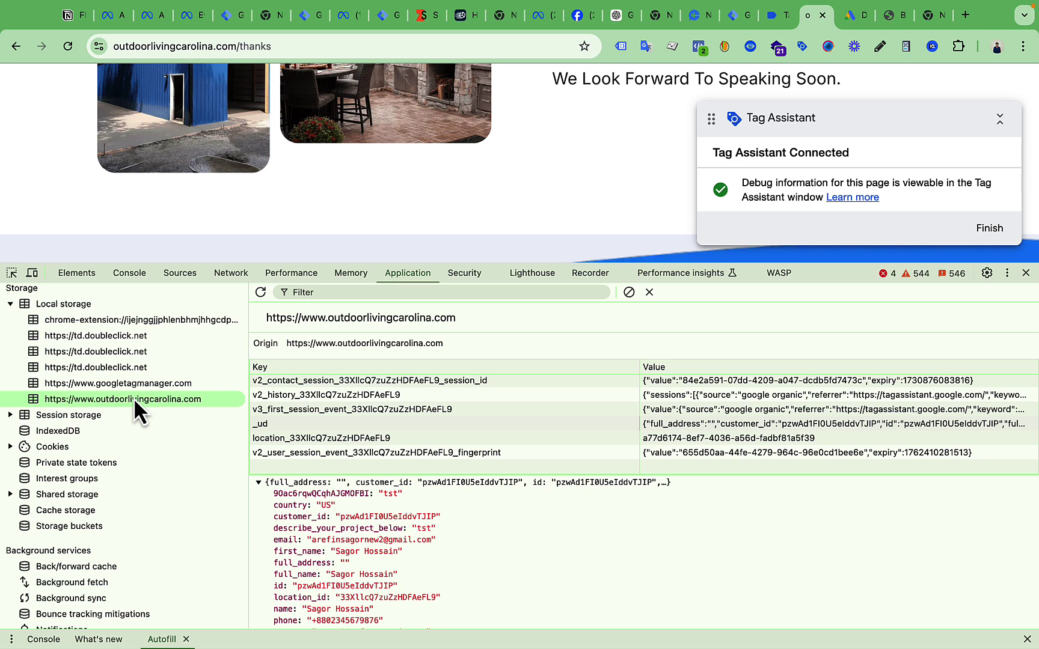
click(260, 425)
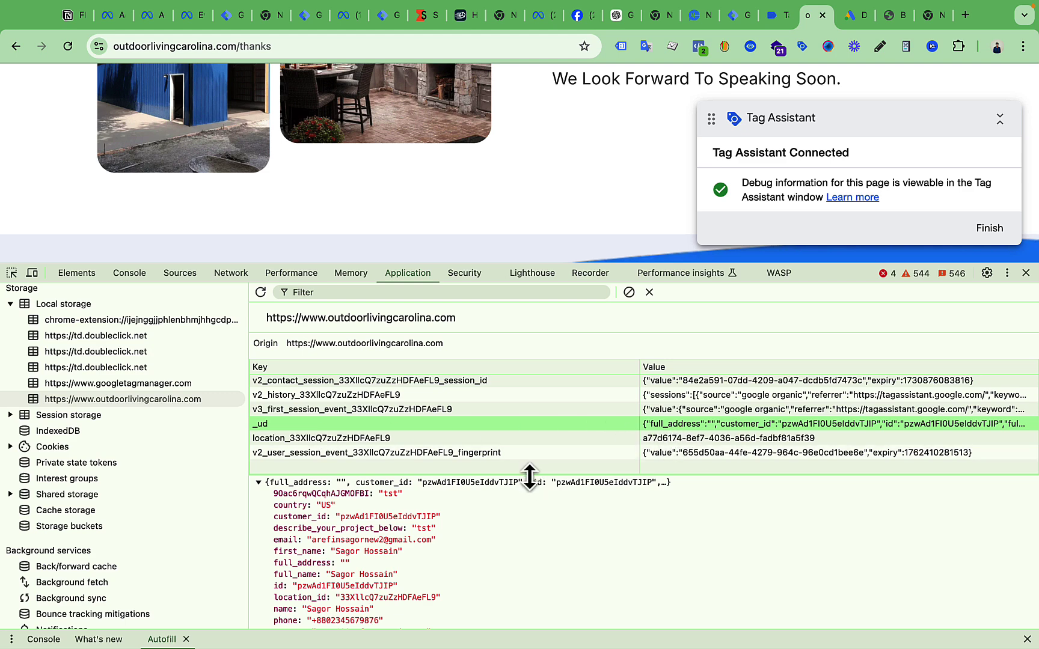
drag(529, 477, 530, 438)
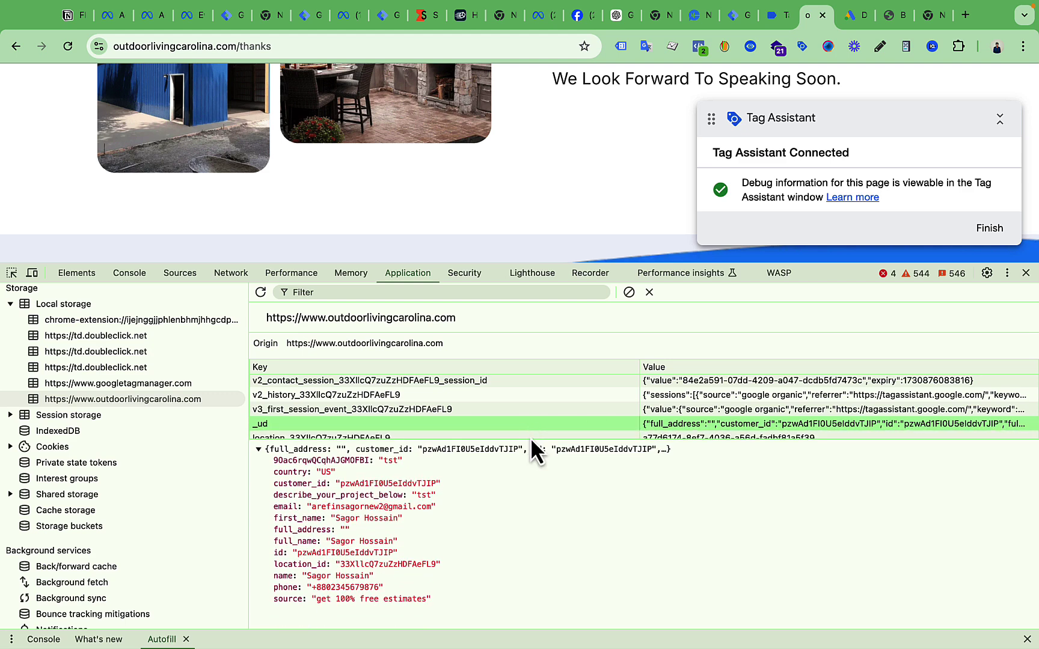
click(259, 450)
click(279, 419)
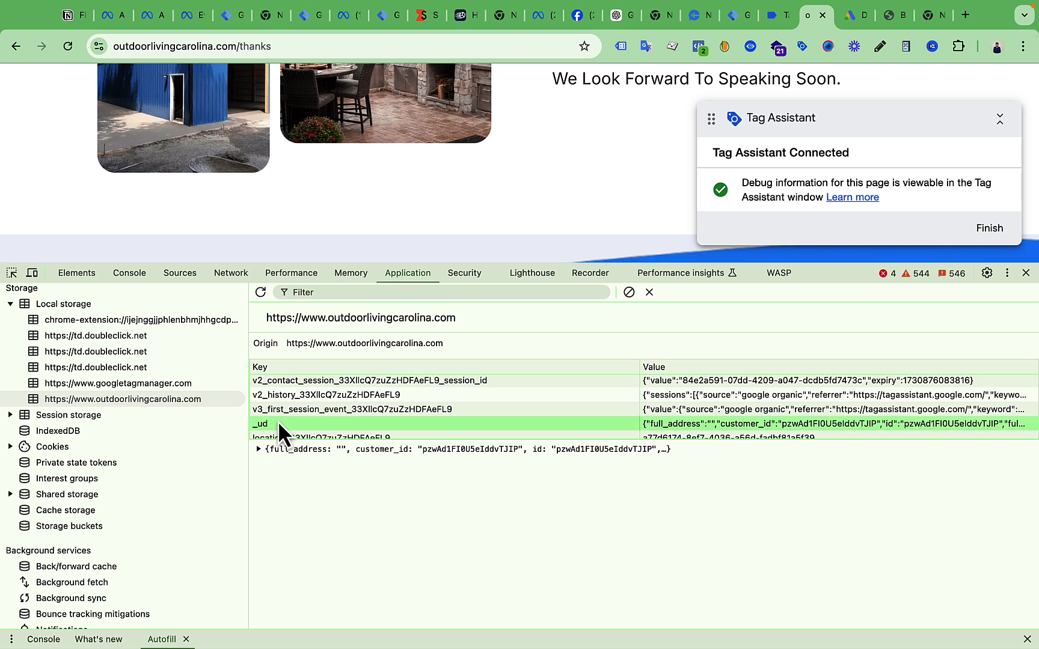
click(260, 449)
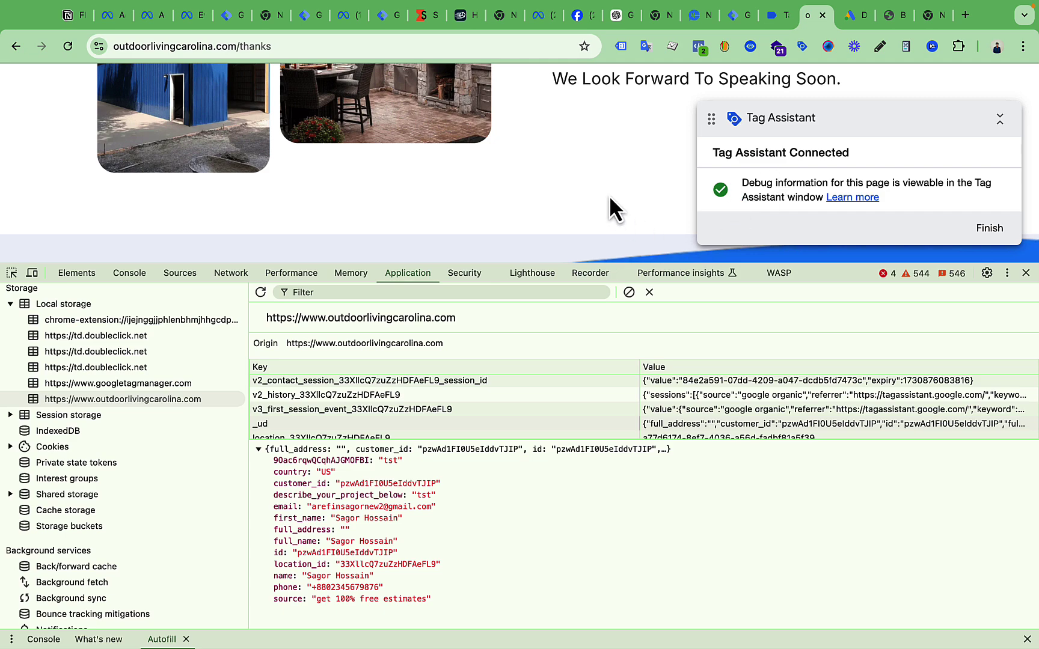
Revisit the quote-form site, then return to the Tag Manager Tags list
key(ctrl+Up)
click(591, 63)
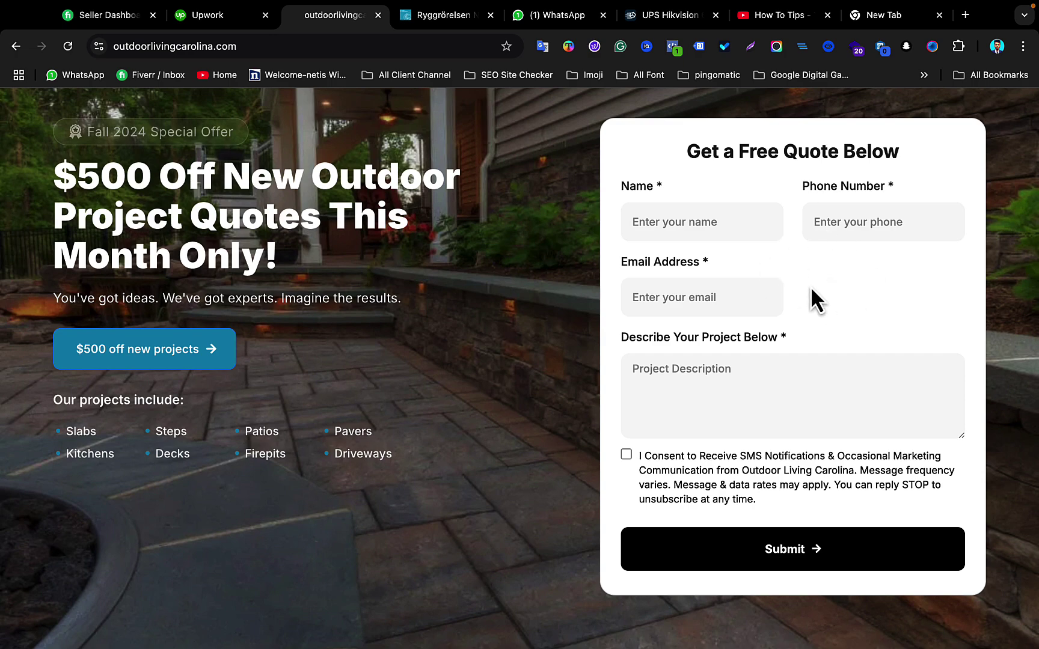
key(ctrl+Up)
click(721, 75)
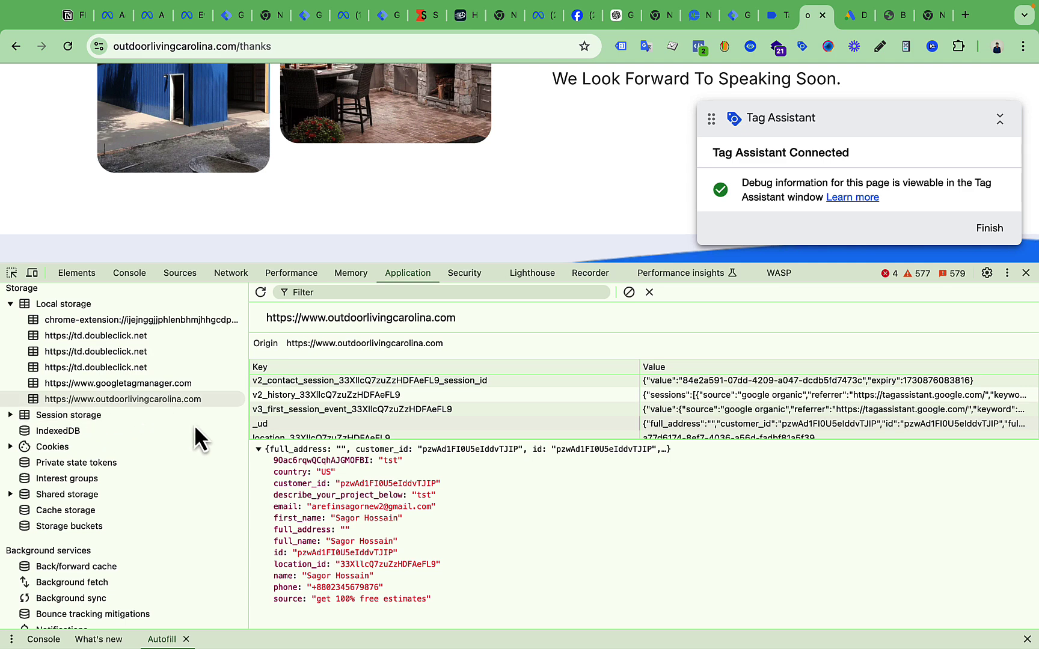
click(771, 17)
click(729, 17)
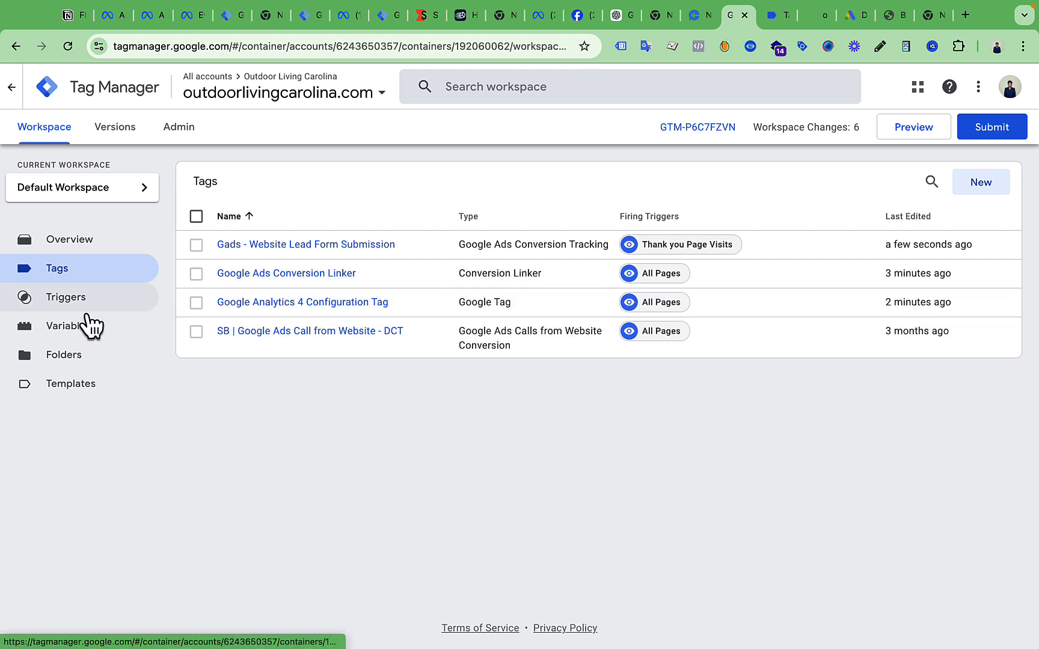
Under Variables, create a new user-defined variable and open its variable-type list
click(71, 336)
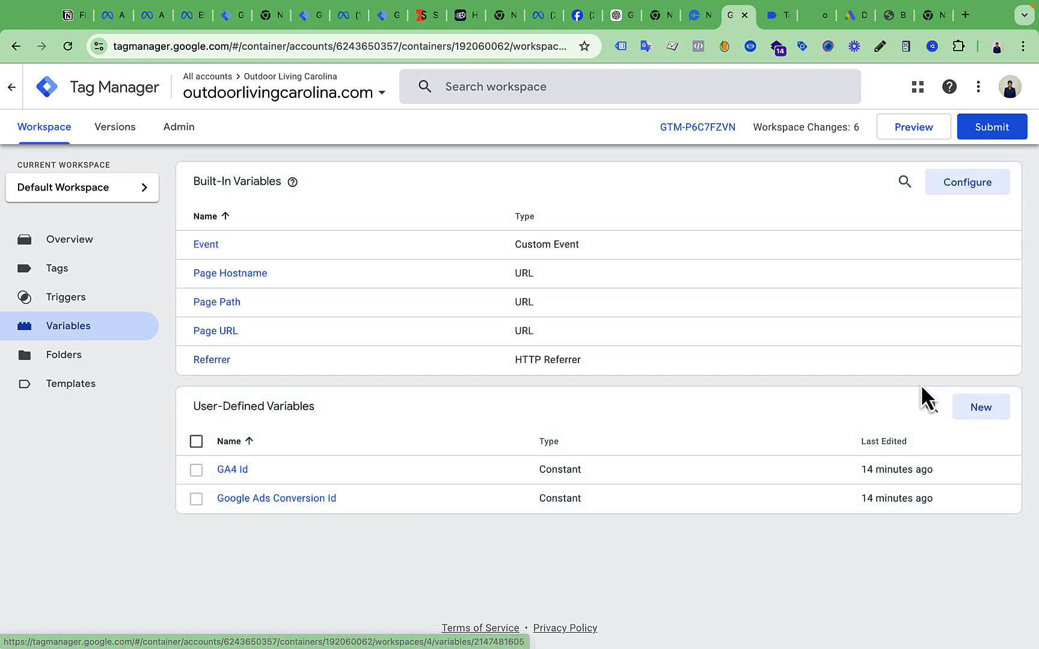
click(986, 413)
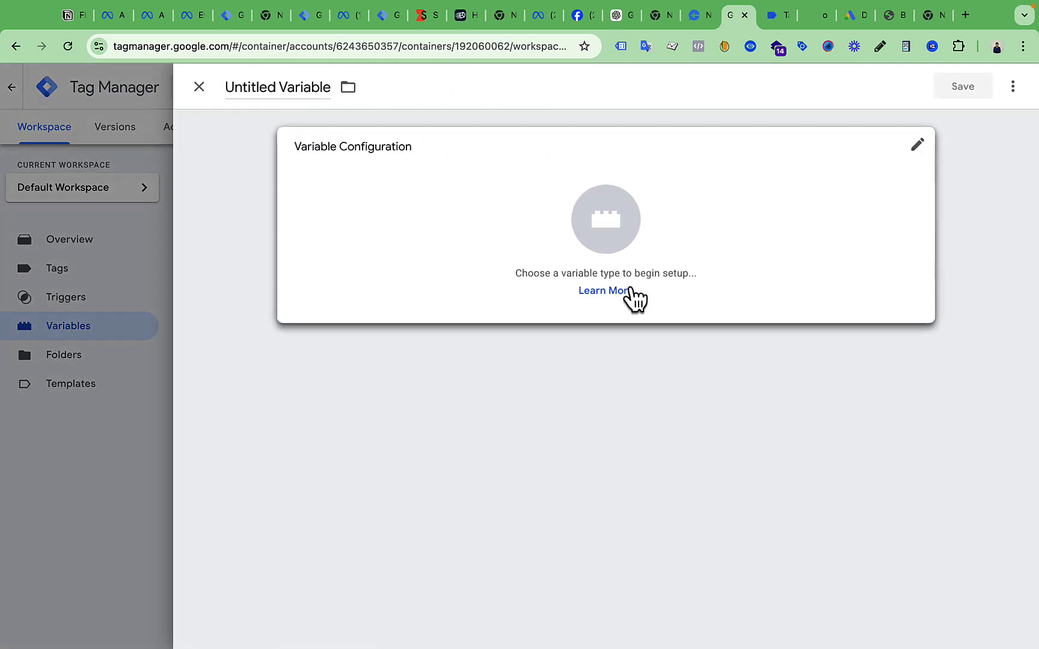
click(599, 216)
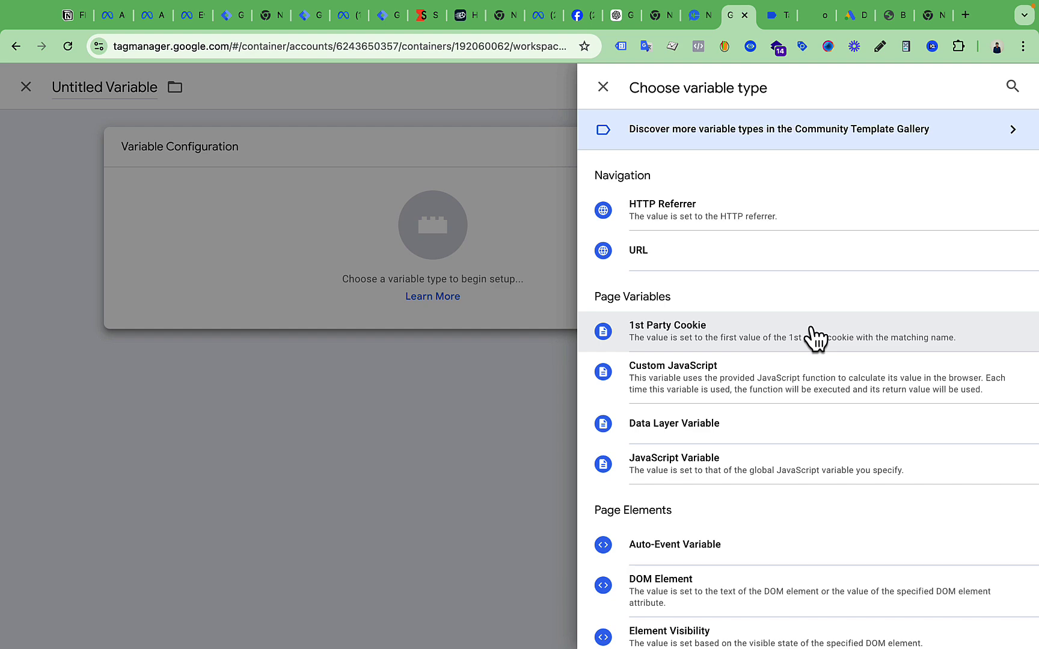
Choose Custom JavaScript and paste the Get GHL Form Data function copied from Notion
click(713, 385)
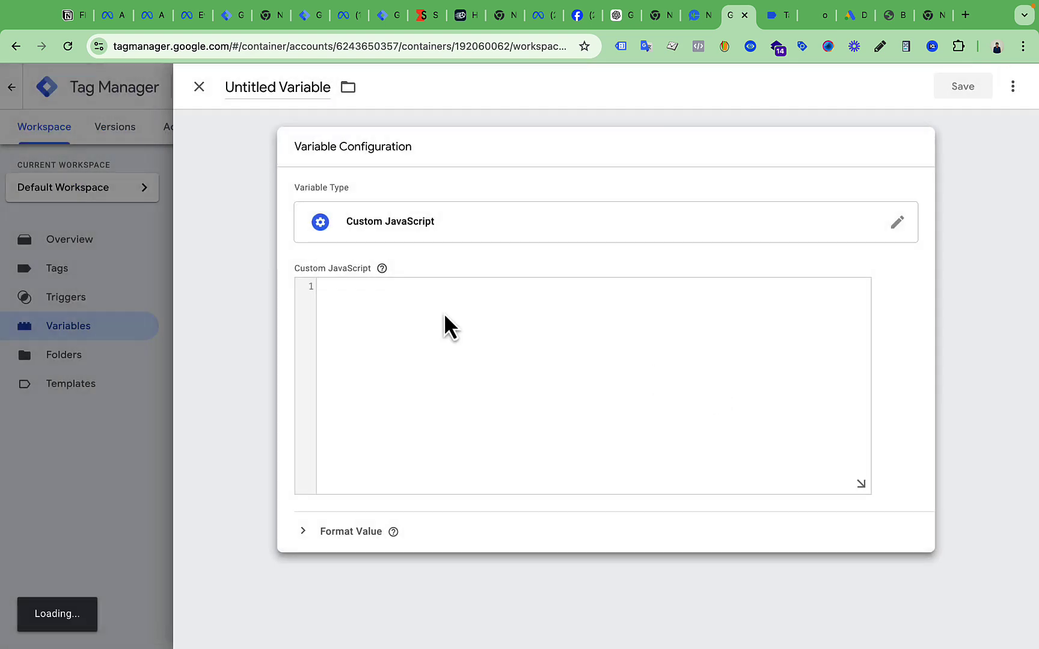
click(411, 292)
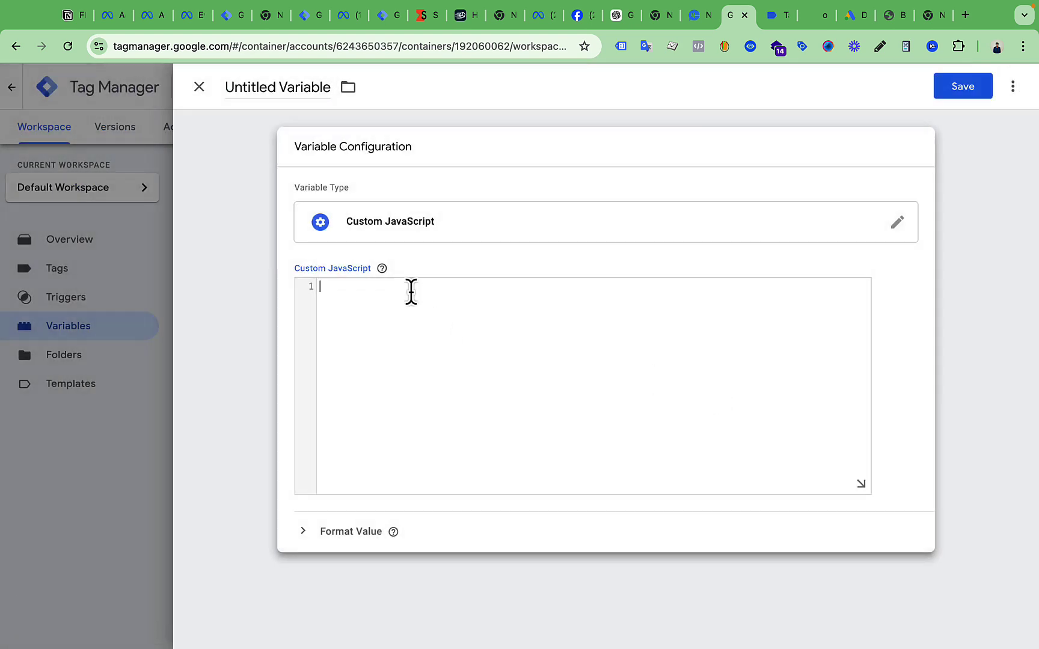
click(70, 16)
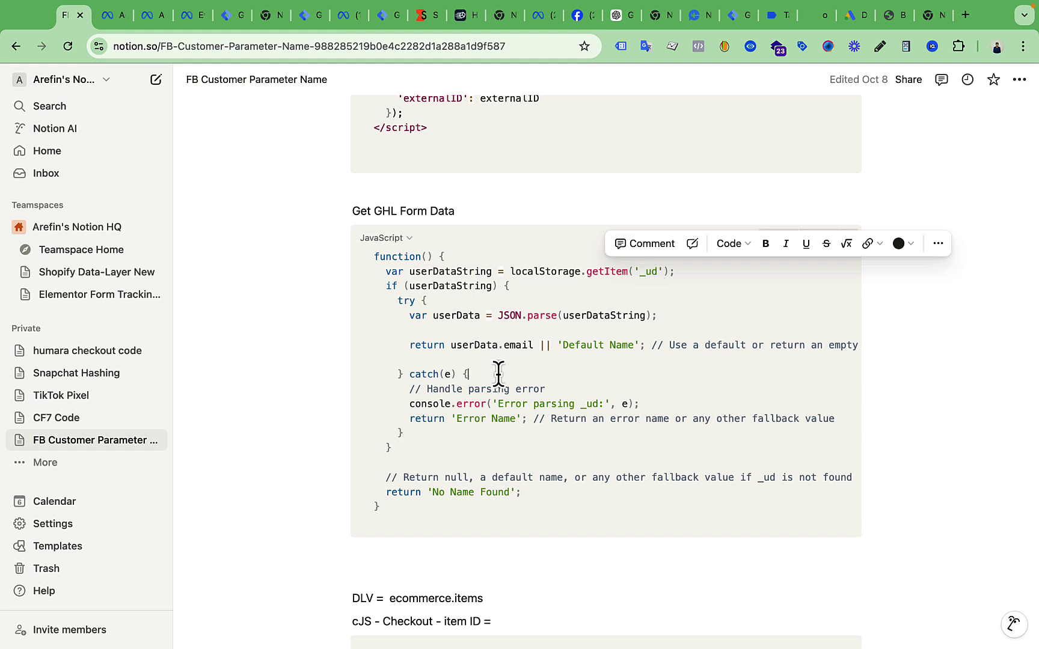
click(777, 238)
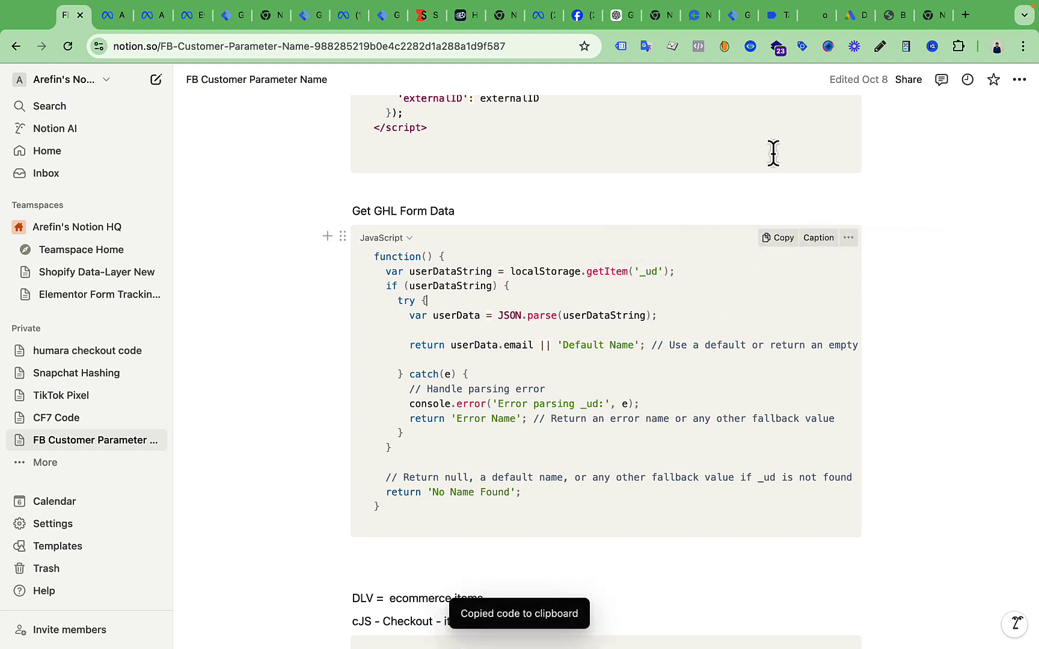
click(731, 16)
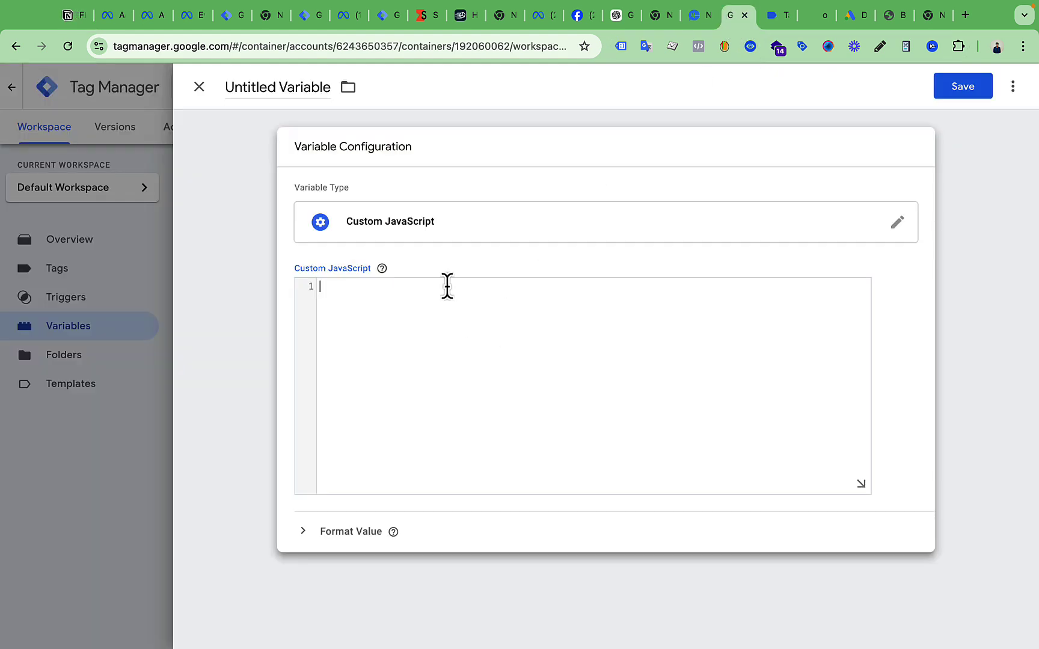
click(447, 285)
key(ctrl+v)
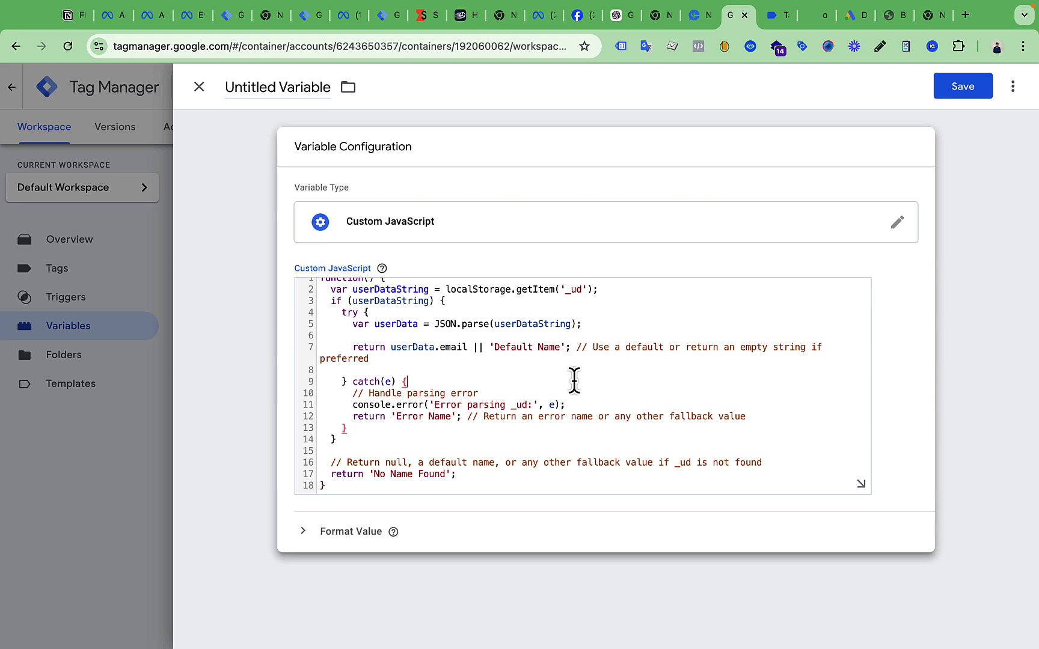
scroll(573, 382, up, 1)
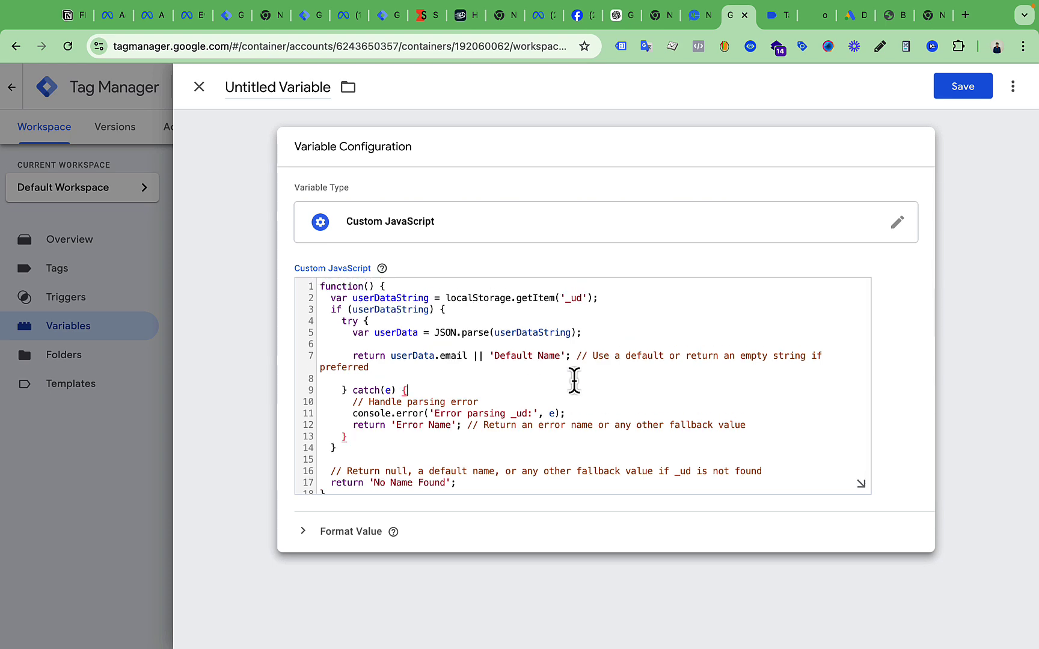
click(819, 15)
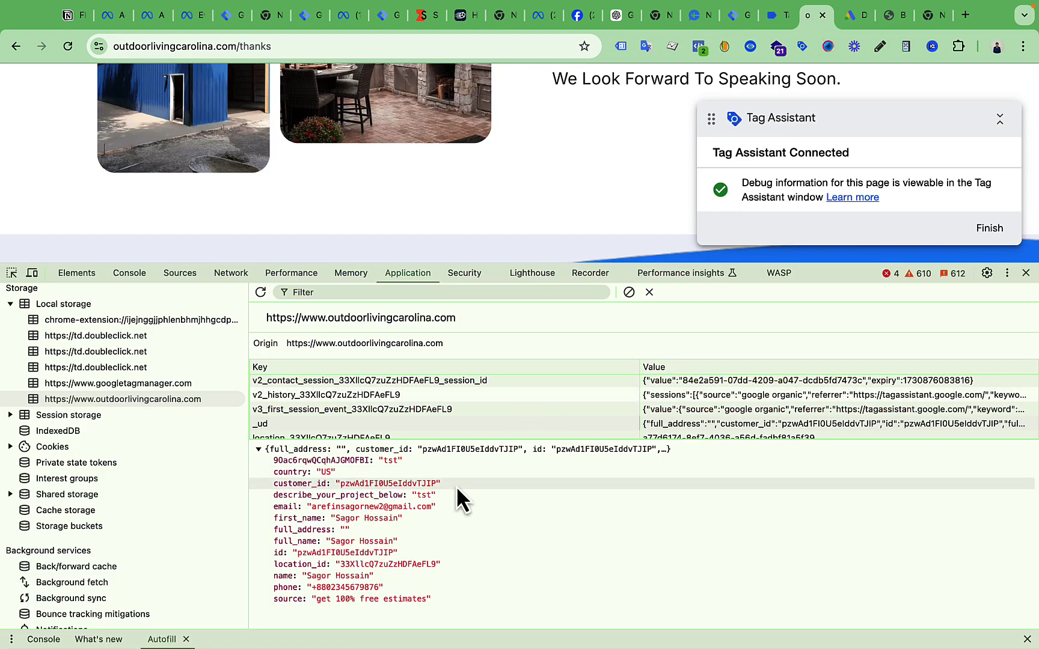
click(738, 16)
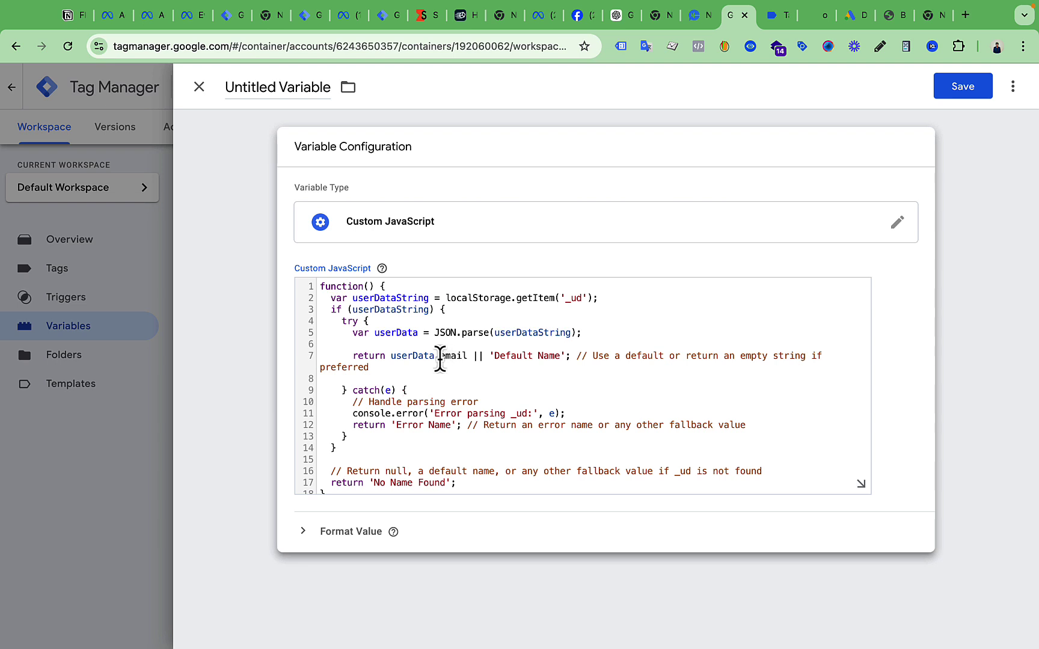
drag(441, 357, 459, 356)
click(534, 356)
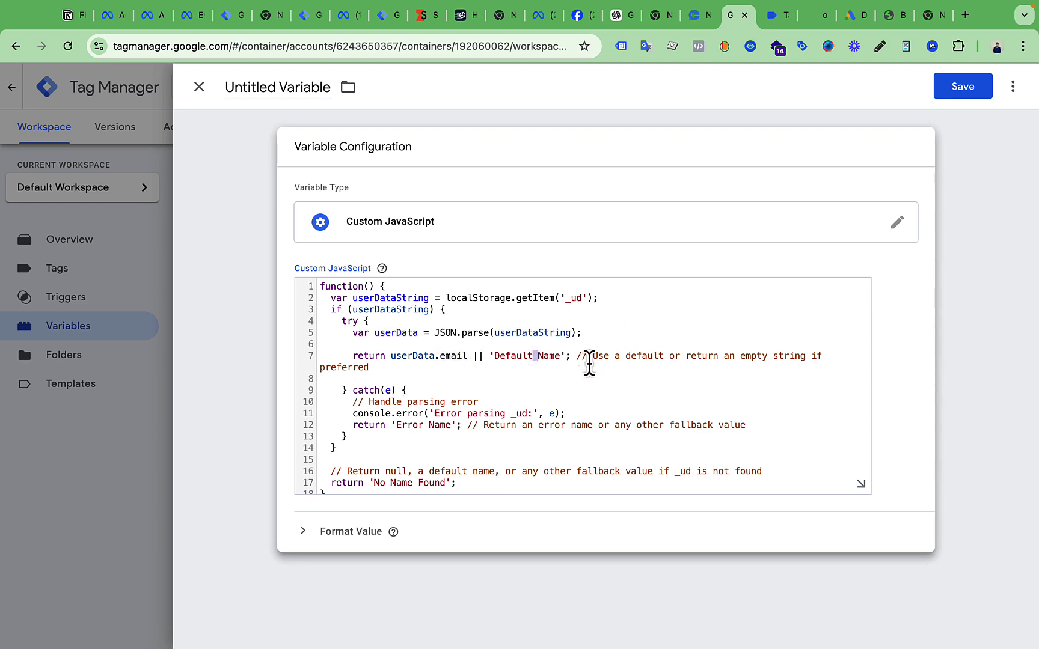
drag(332, 88, 226, 88)
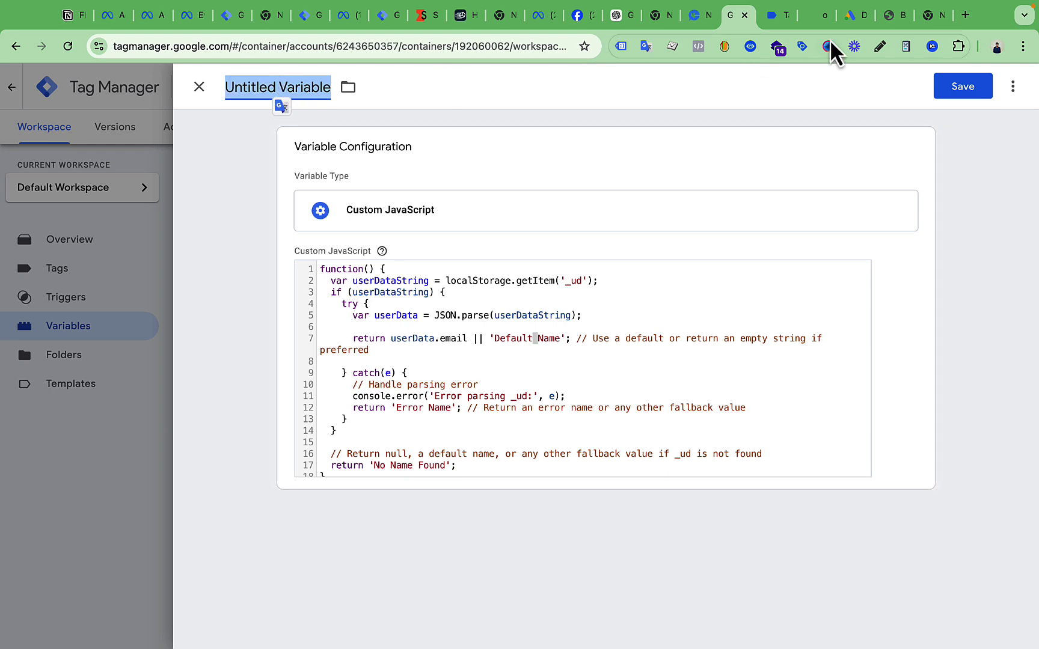
click(811, 18)
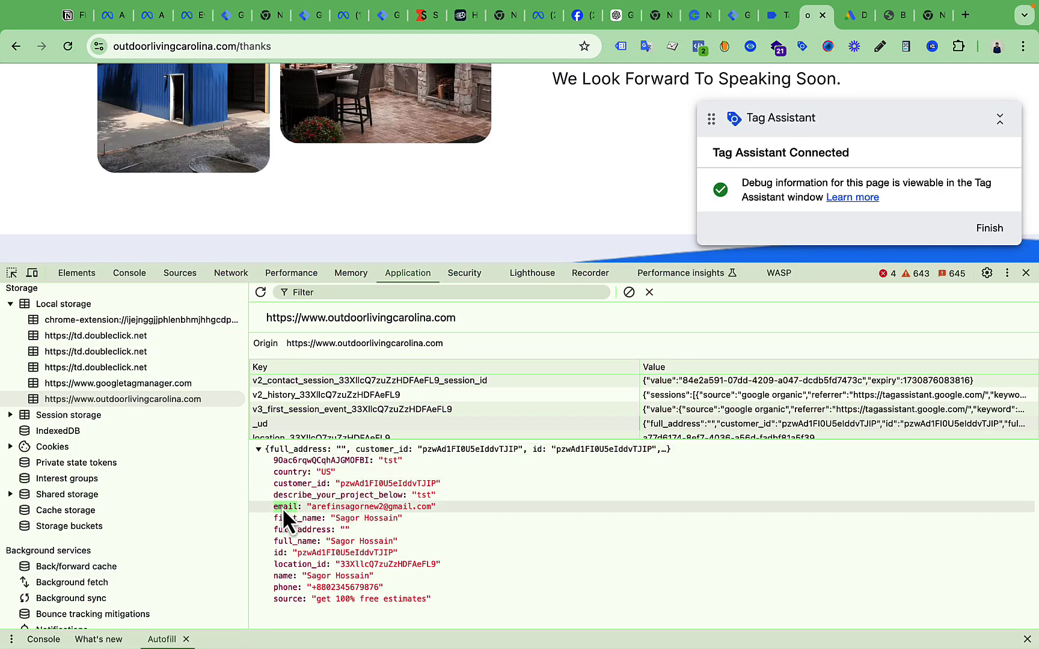
click(739, 17)
click(460, 349)
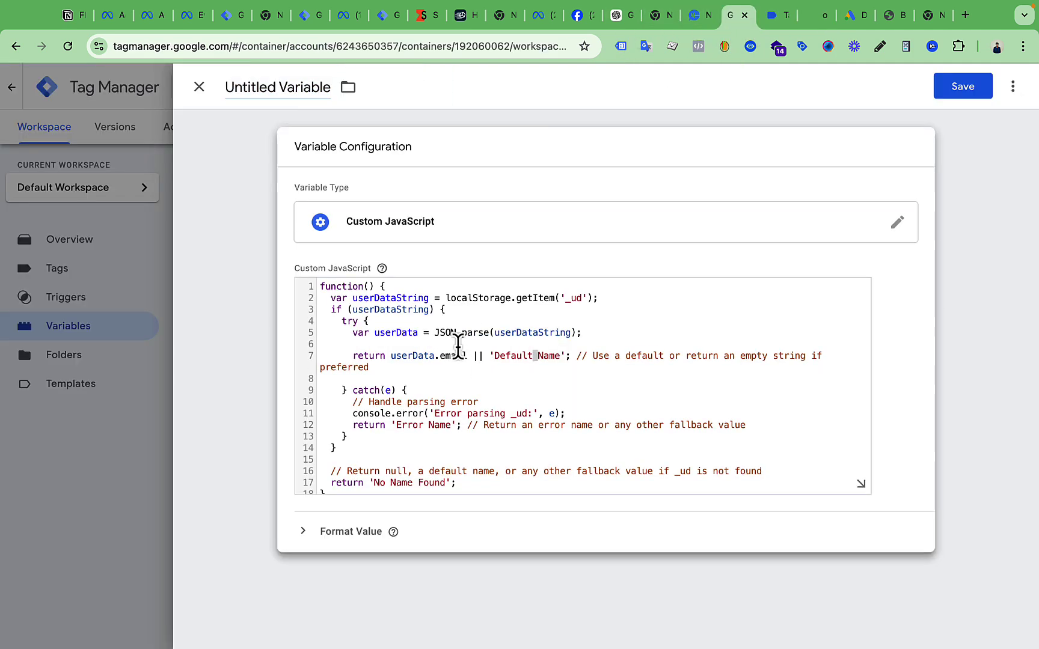
double_click(451, 356)
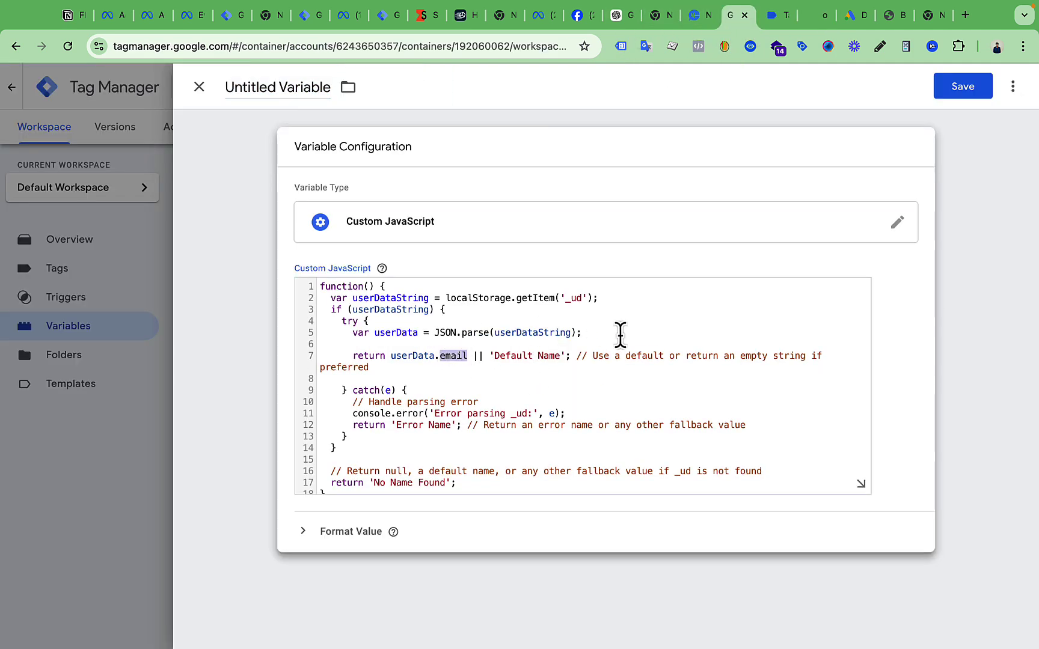
click(806, 22)
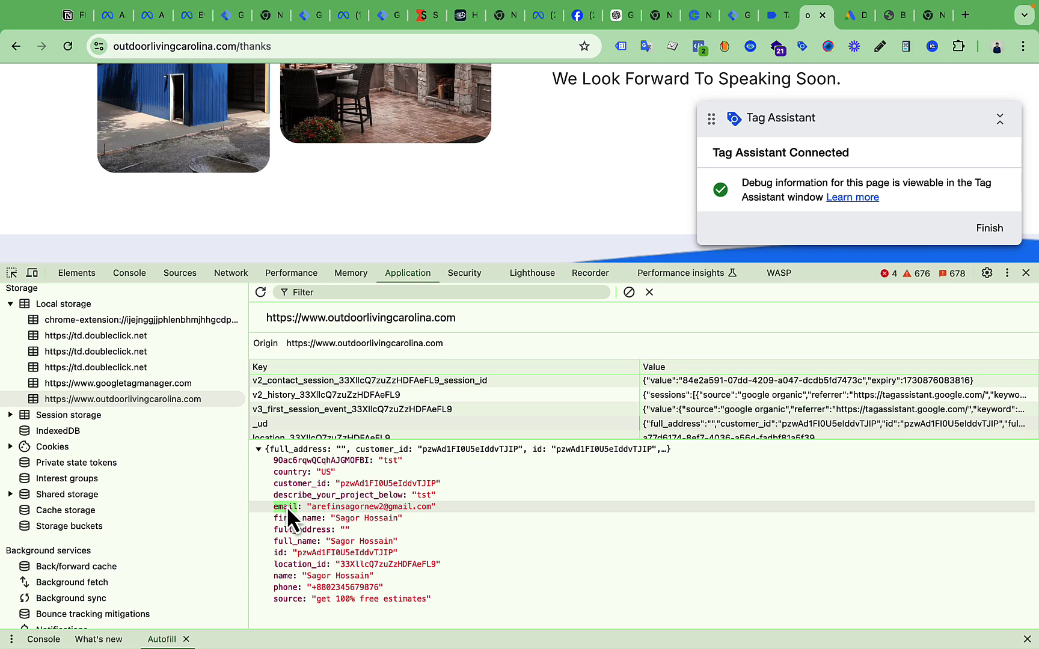
click(739, 15)
click(457, 356)
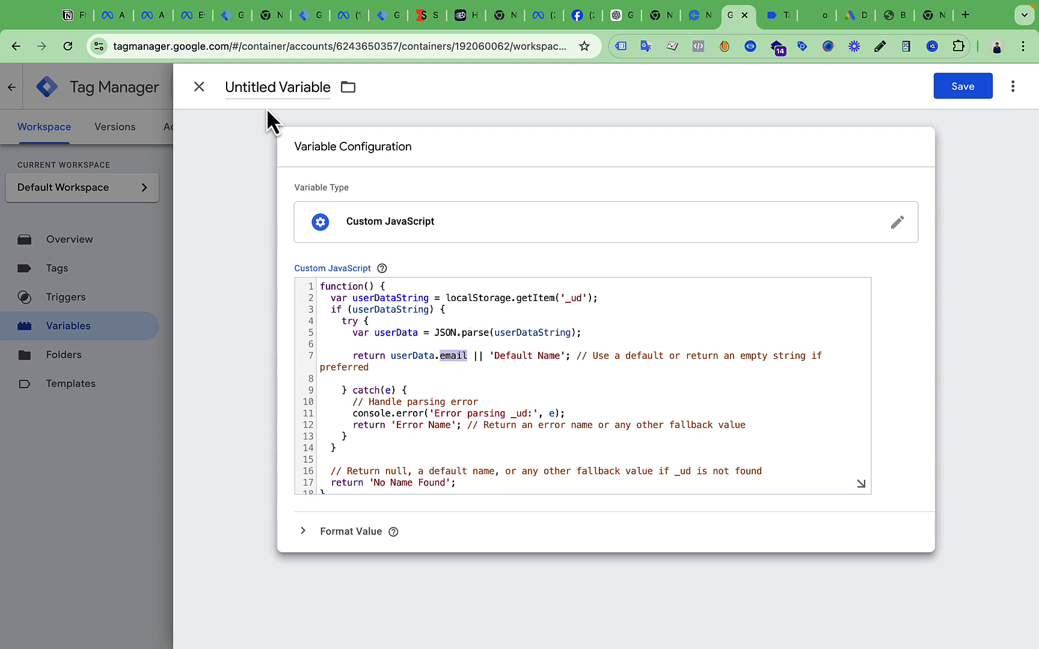
click(253, 95)
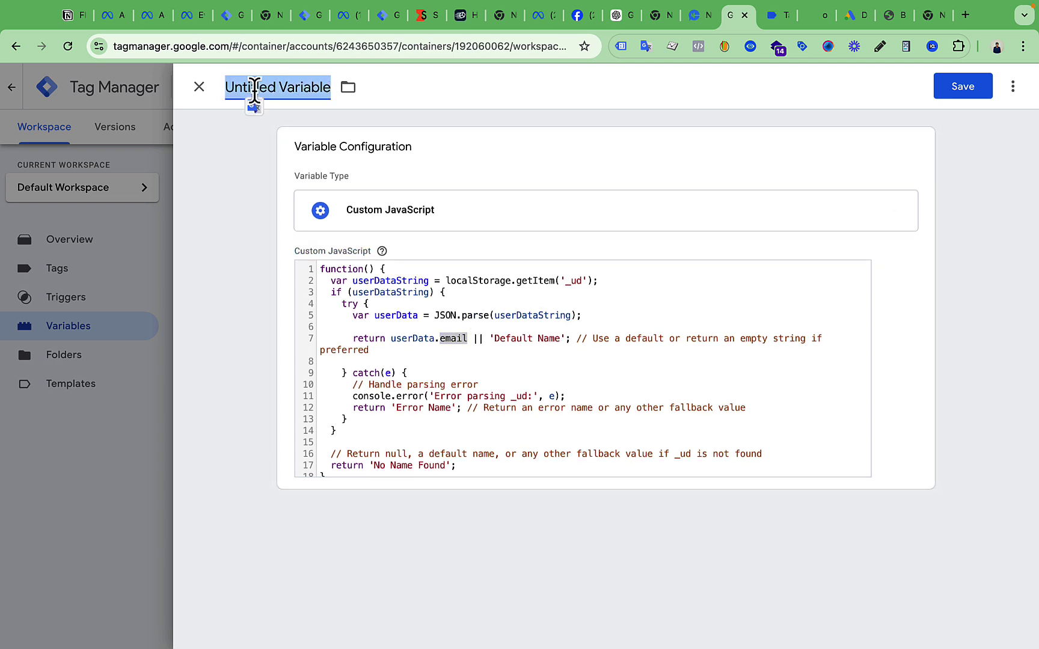
Name the variable 'Userdata Email' and save it
text(Userd)
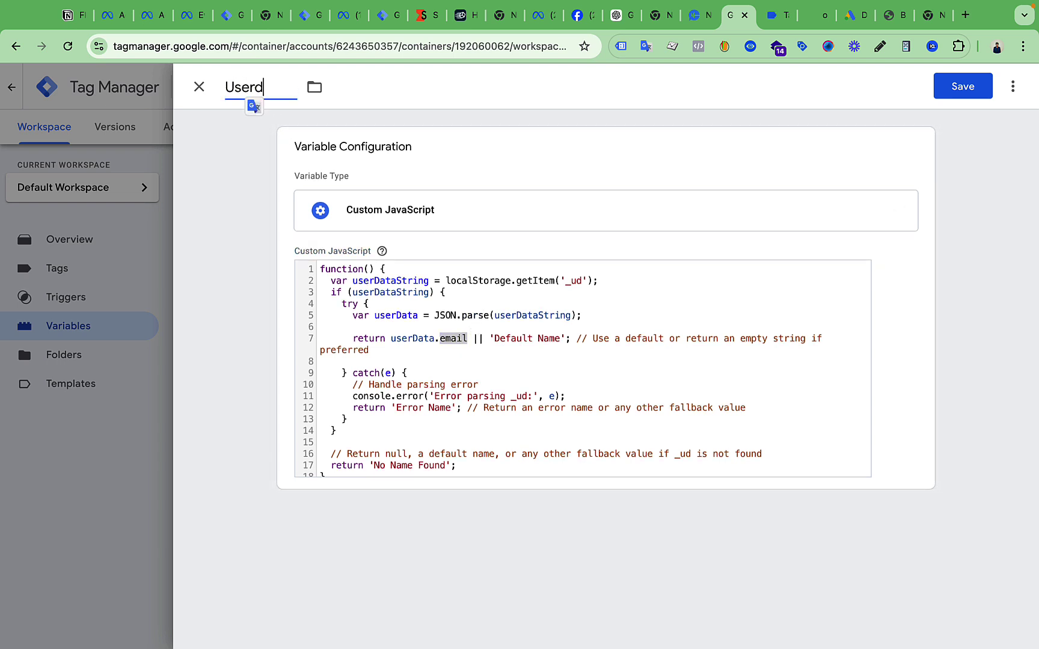
text(ata Email)
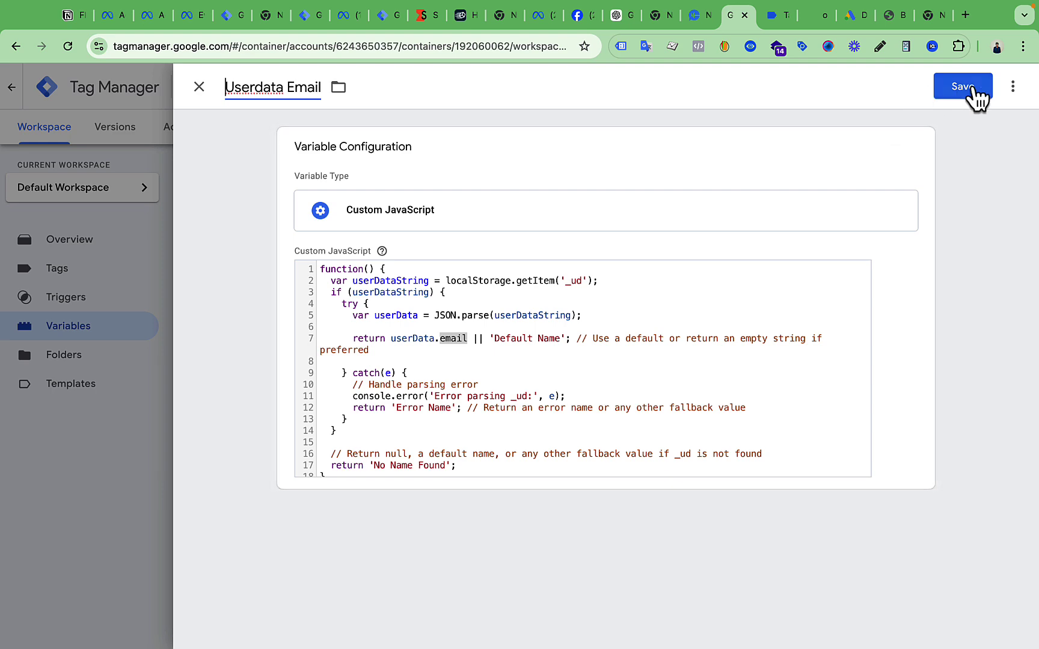
click(974, 90)
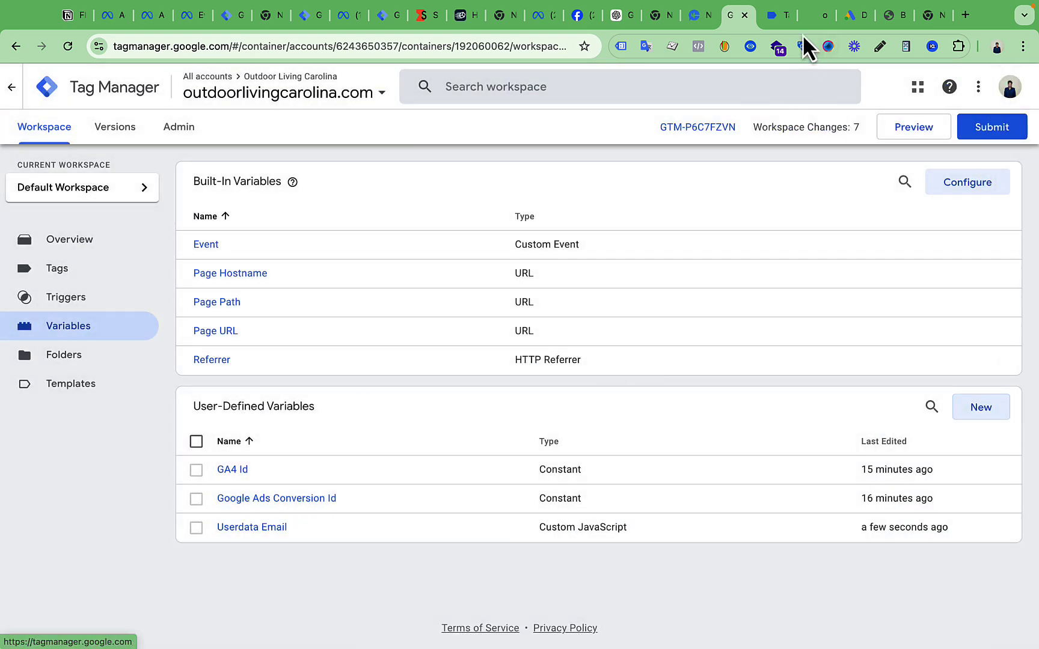
Copy the first_name key from the _ud entry in DevTools, then open the Userdata Email variable
click(776, 16)
click(796, 16)
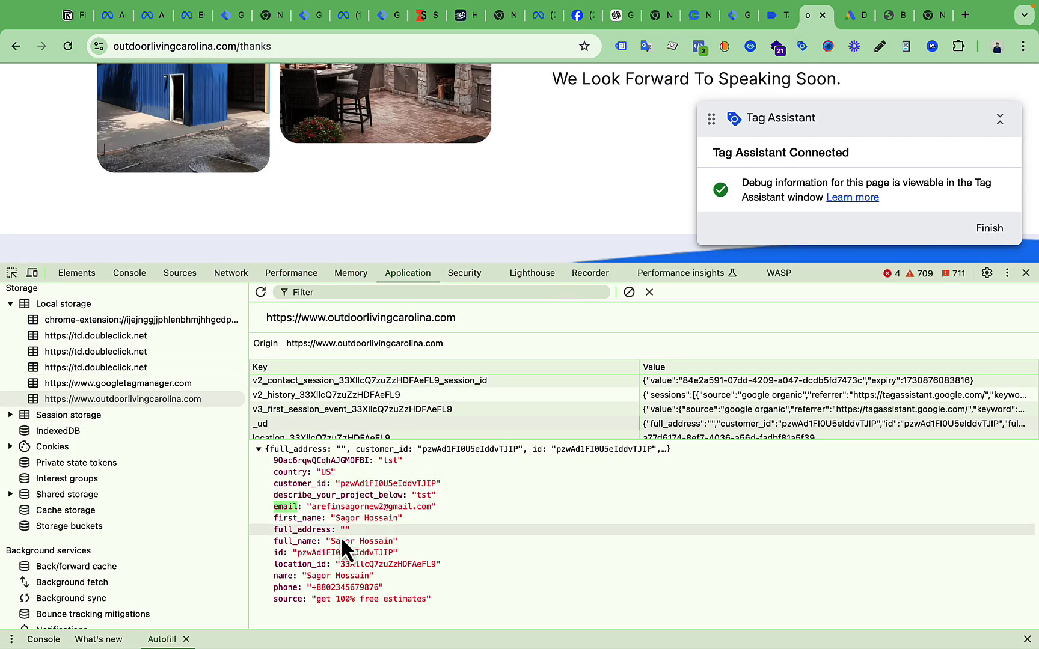
right_click(307, 524)
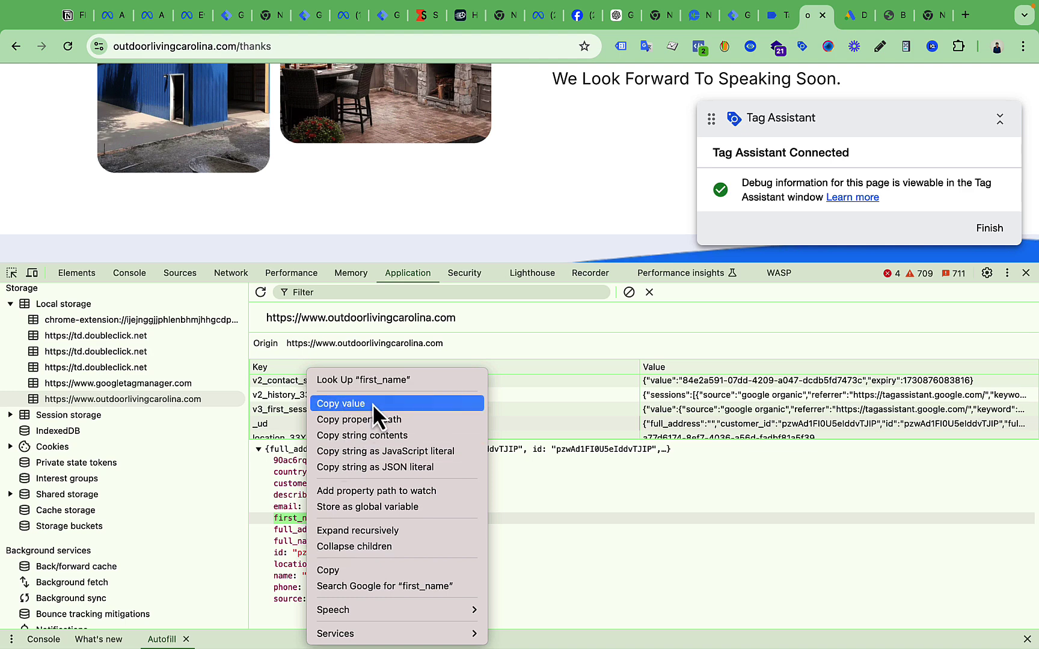
click(352, 571)
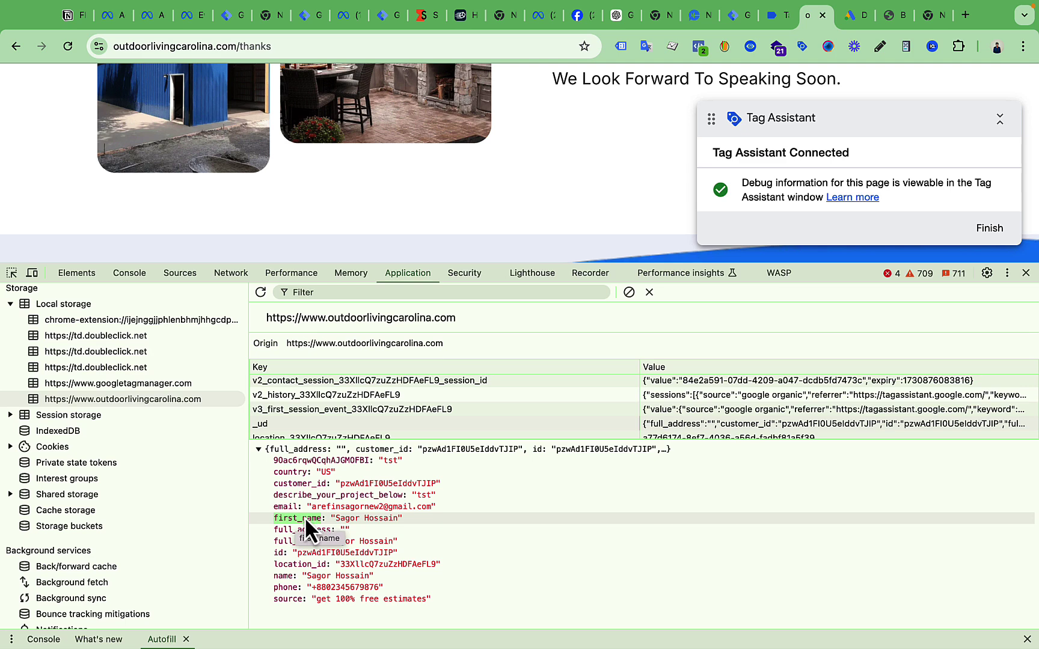
click(733, 14)
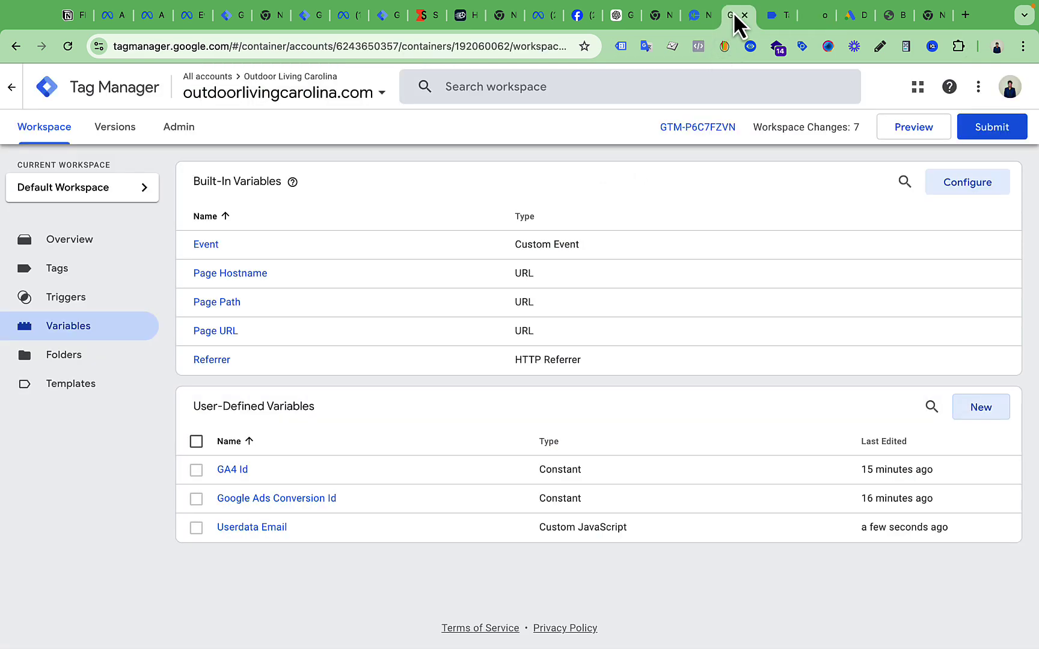
click(265, 529)
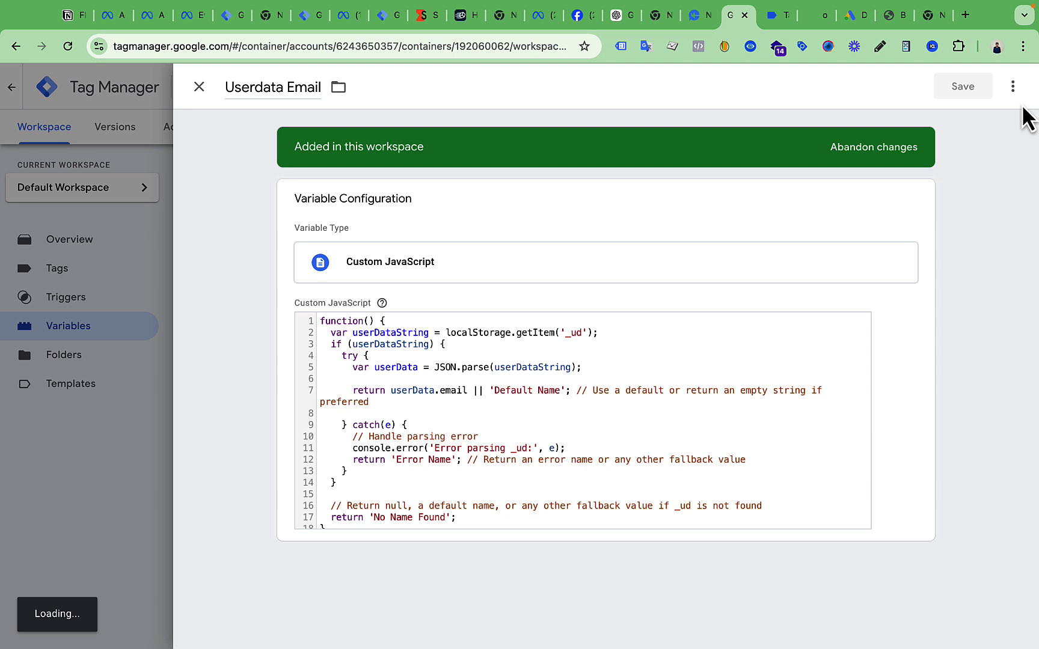
Duplicate the Userdata Email variable and rename the copy 'Userdata First_name'
click(1013, 87)
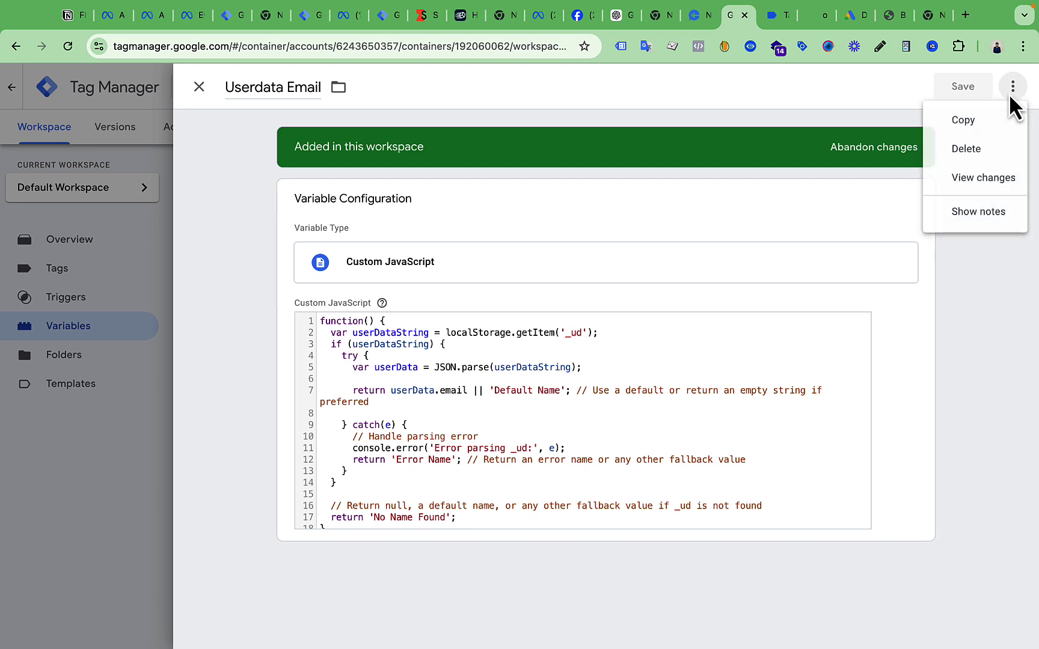
click(974, 119)
click(282, 90)
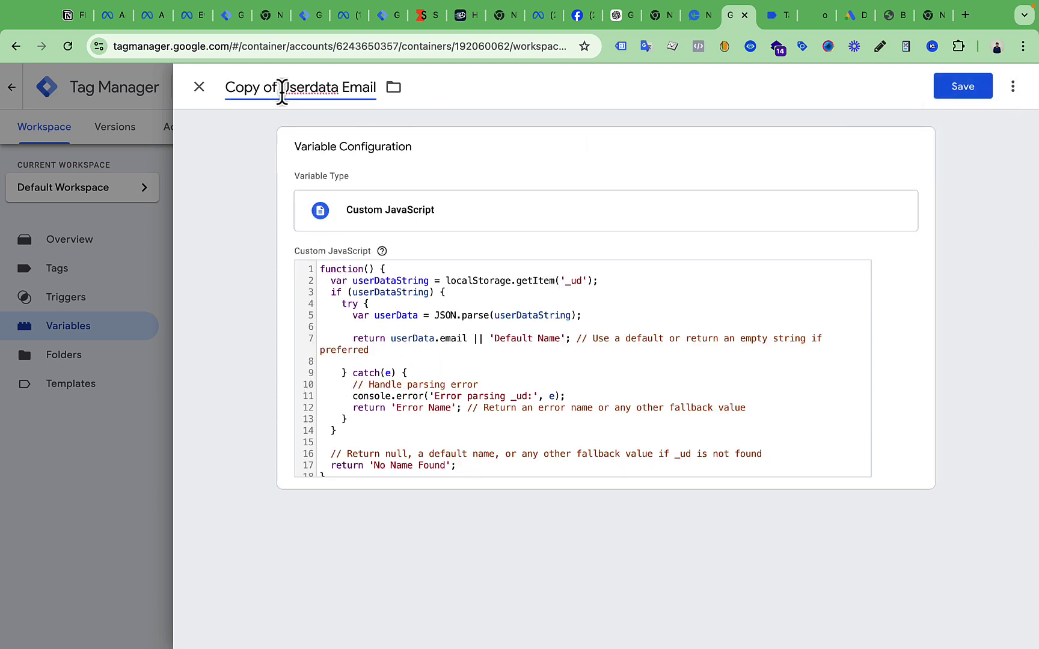
key(BackSpace)
key(BackSpace)
key(BackSpace)
key(BackSpace)
key(BackSpace)
key(BackSpace)
key(BackSpace)
key(BackSpace)
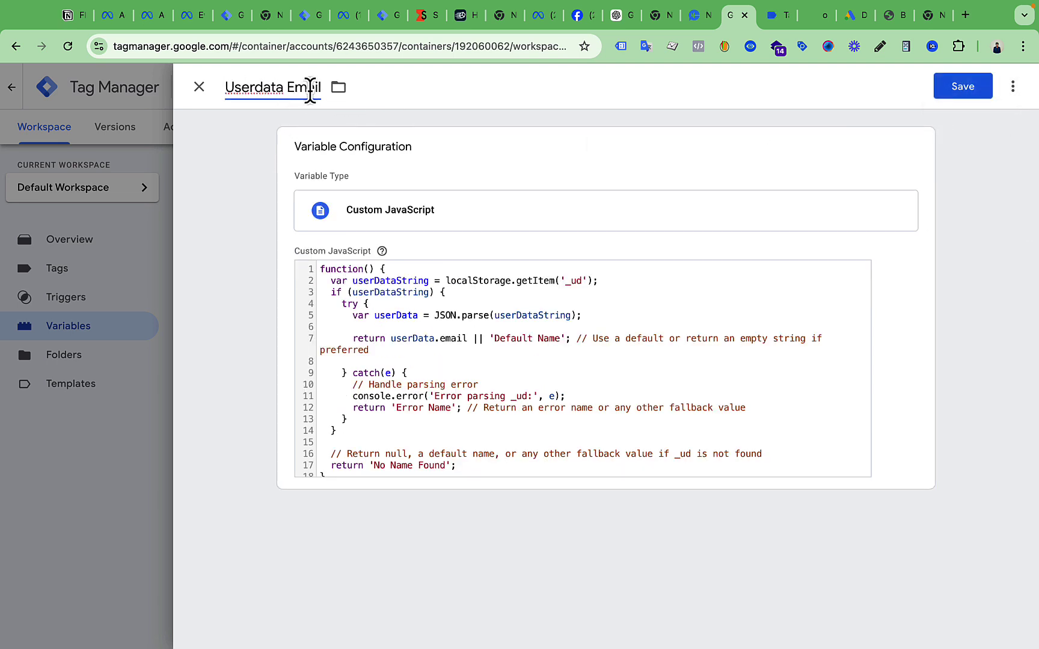
double_click(305, 87)
key(super+v)
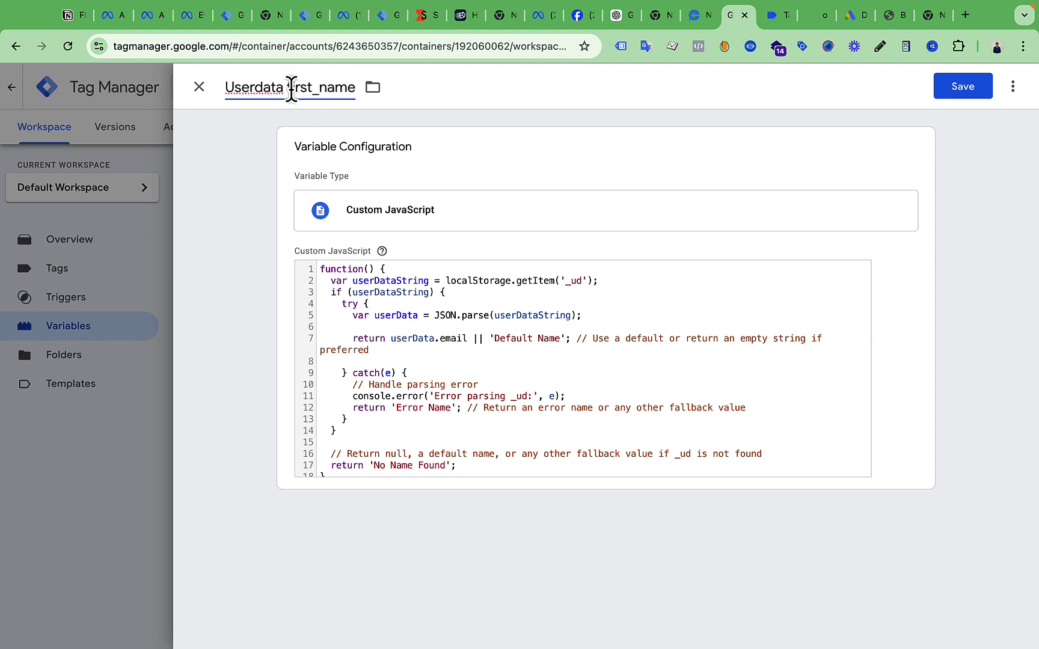
click(292, 89)
key(BackSpace)
text(F)
click(551, 86)
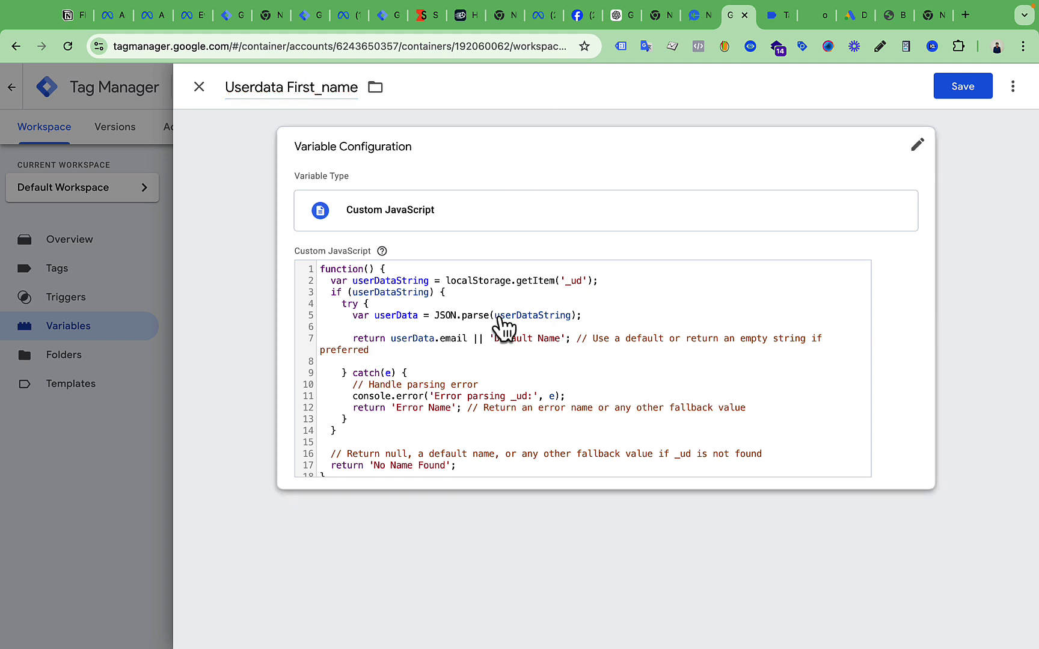
Change userData.email to userData.first_name in the code and save the variable
click(518, 368)
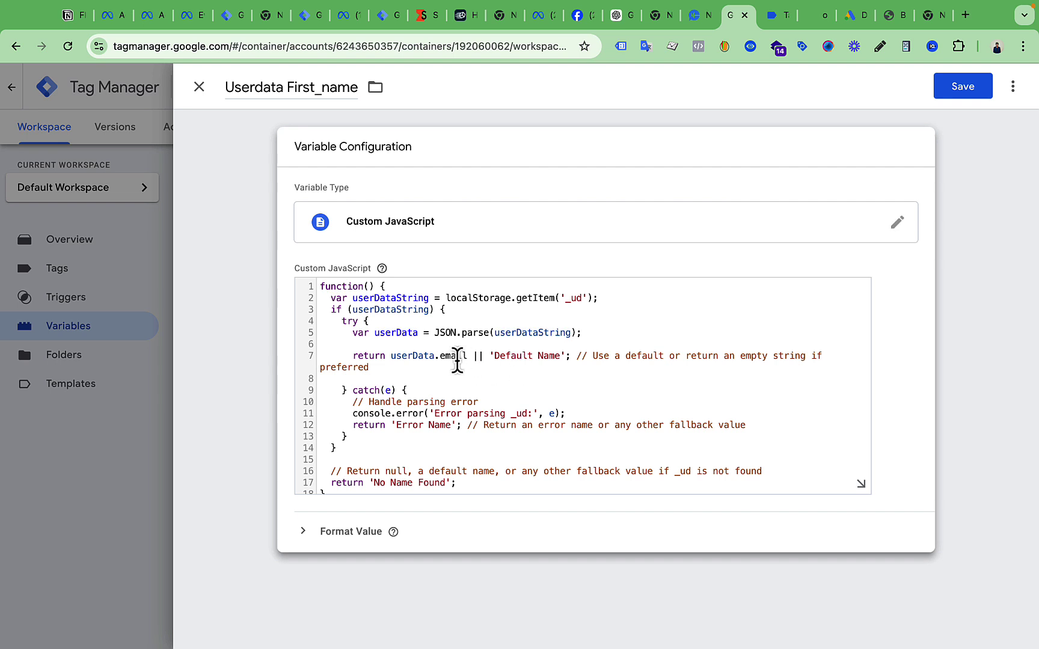
double_click(454, 357)
key(super+v)
double_click(453, 357)
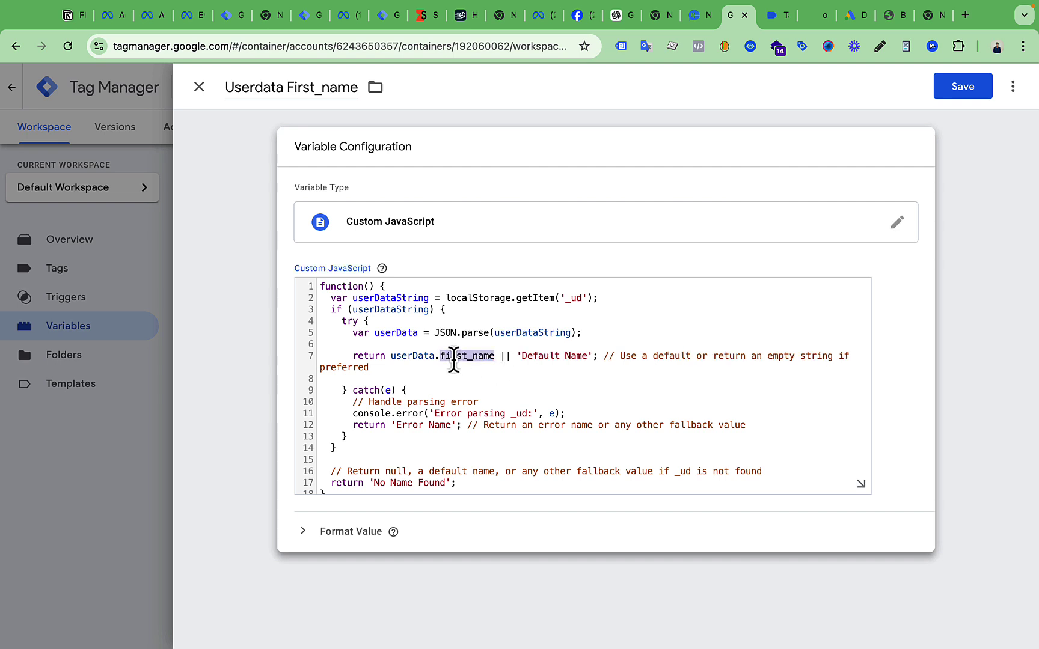
double_click(453, 356)
double_click(453, 356)
click(460, 378)
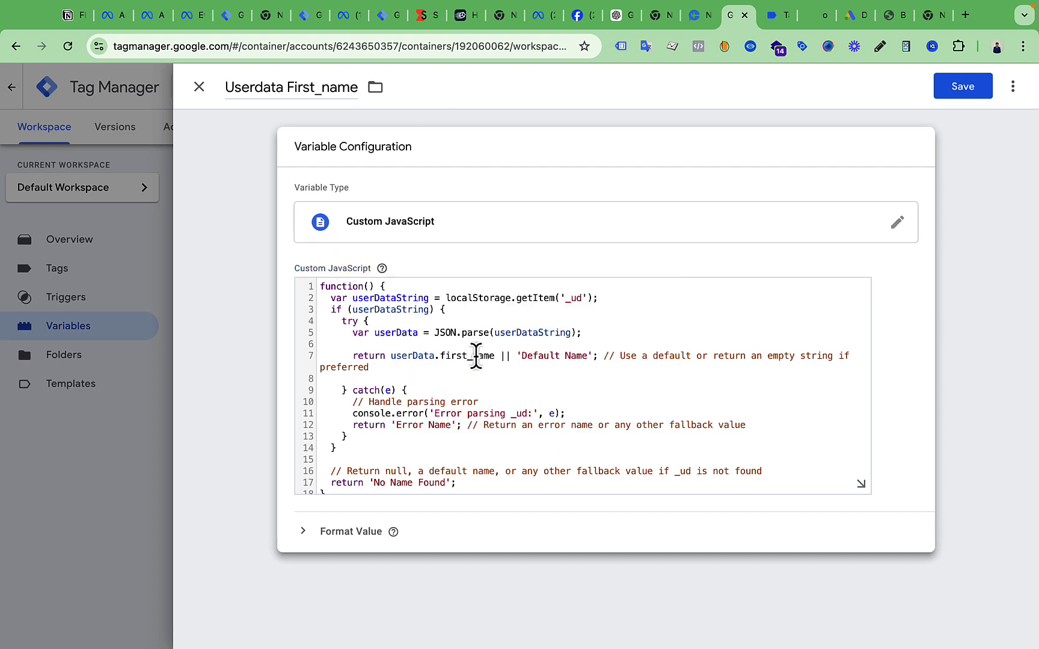
click(818, 17)
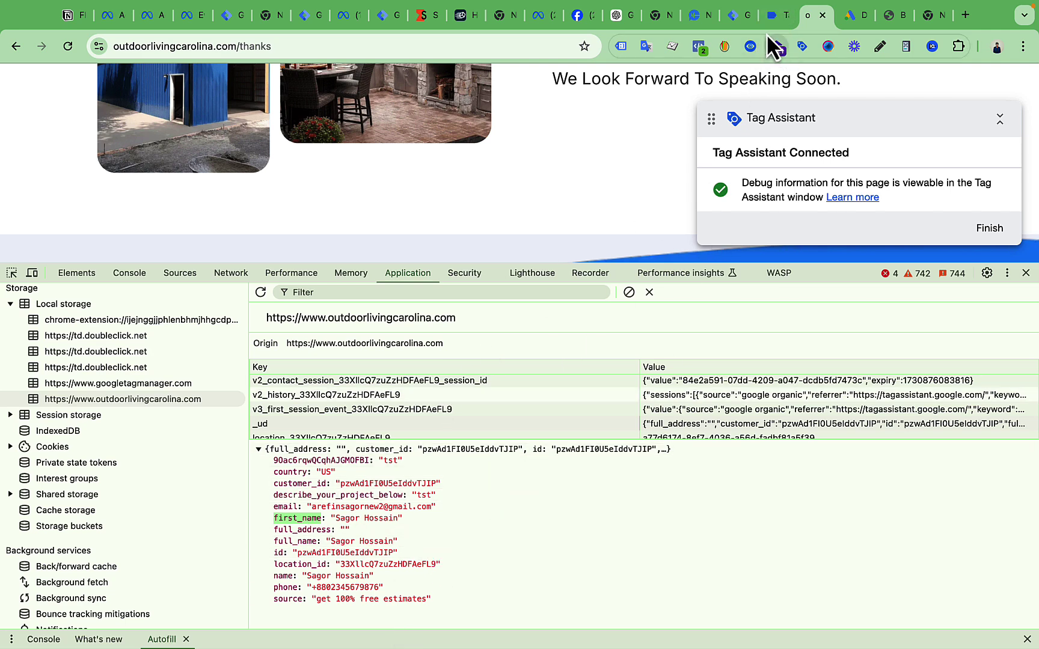
click(738, 16)
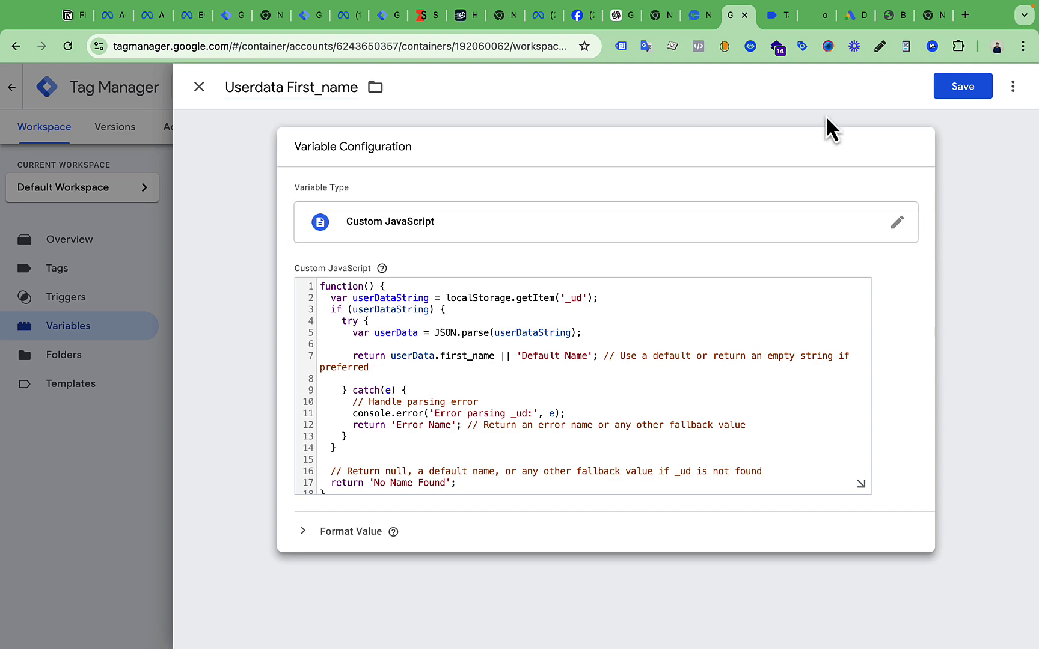
click(958, 94)
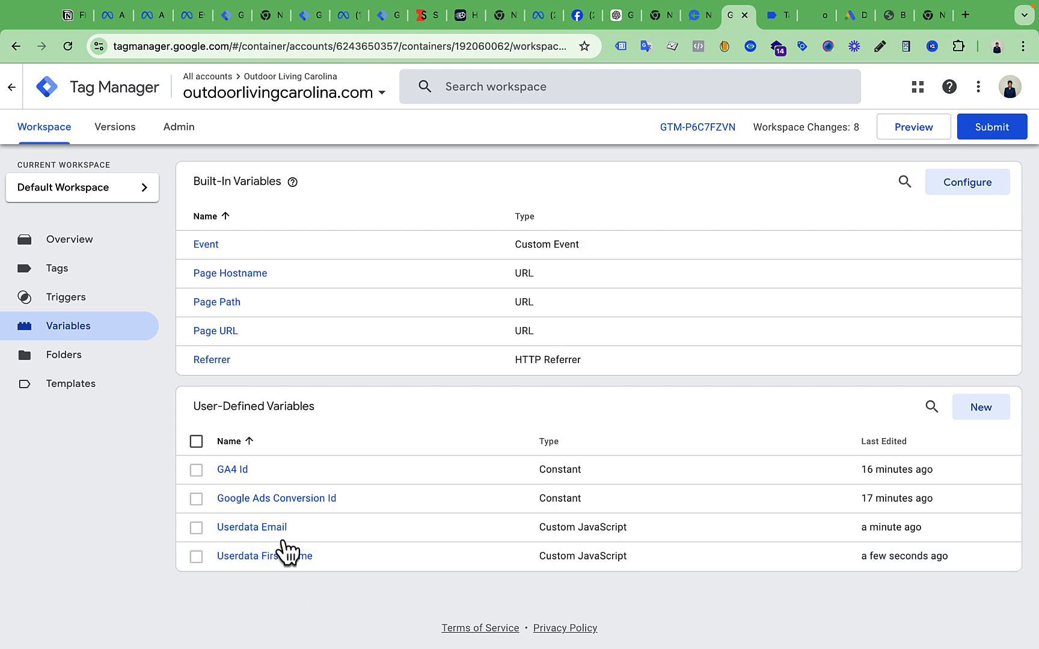
click(91, 275)
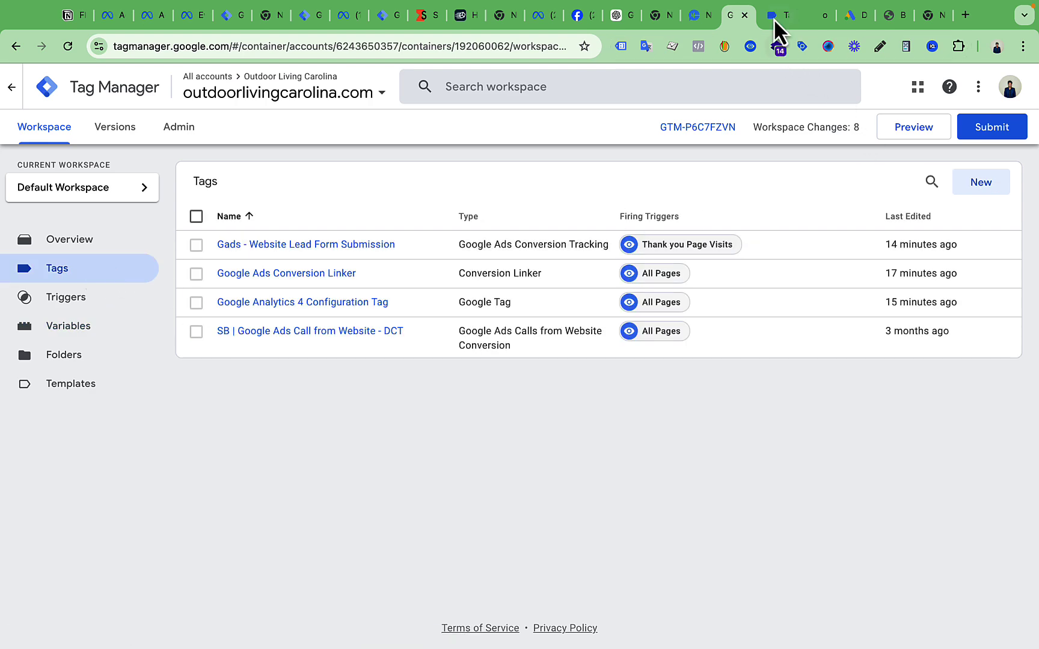
Close the old Tag Assistant and site windows, then start and connect a new preview session
click(782, 15)
key(super+w)
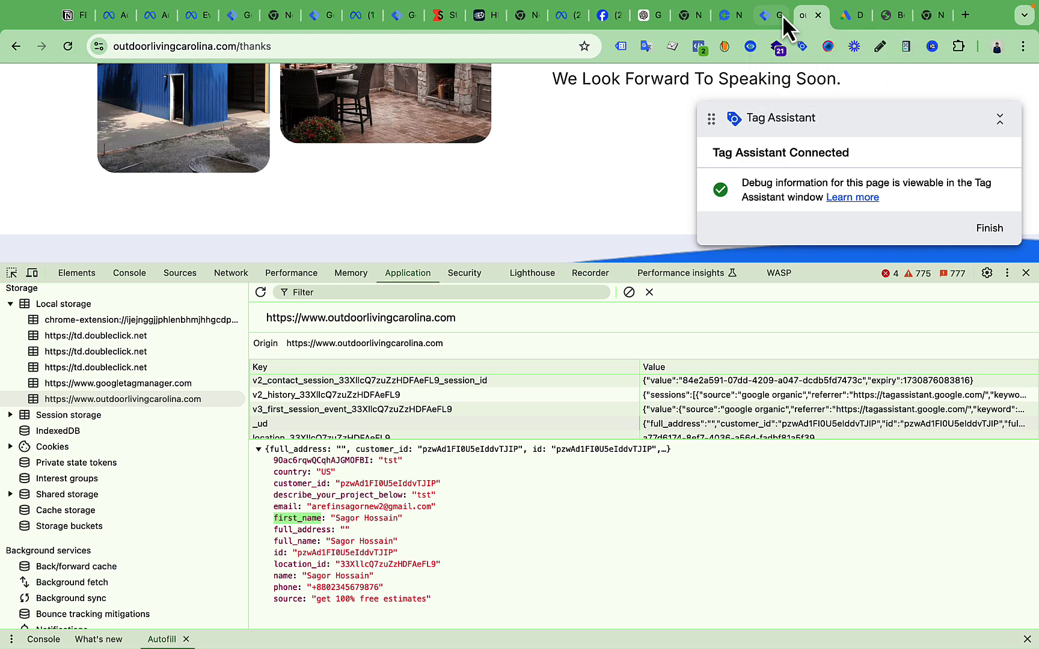
click(817, 15)
click(770, 17)
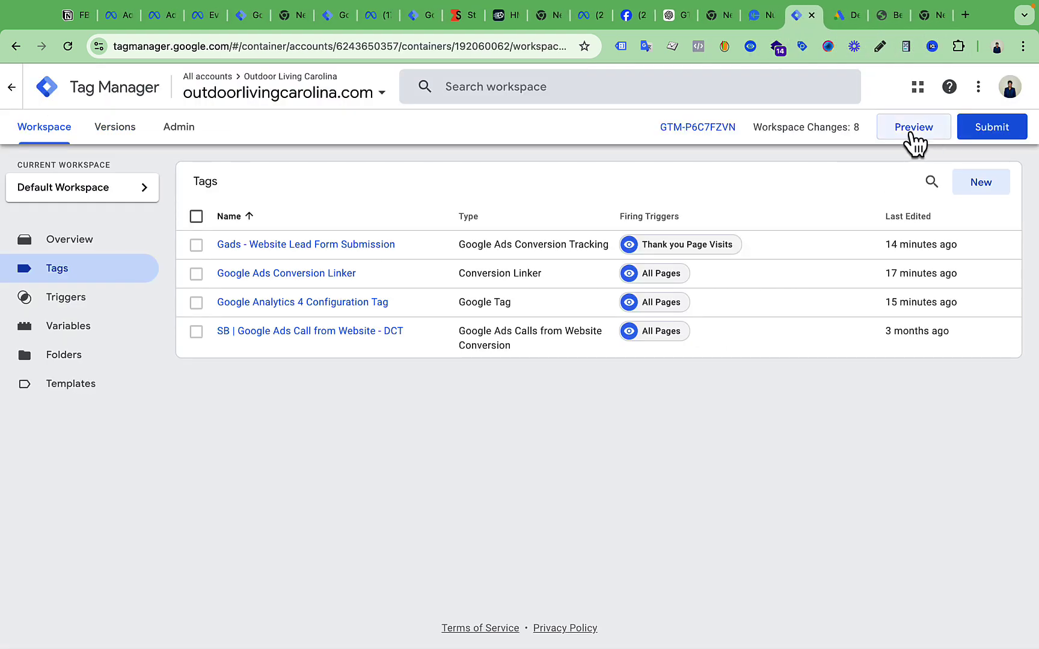
click(914, 140)
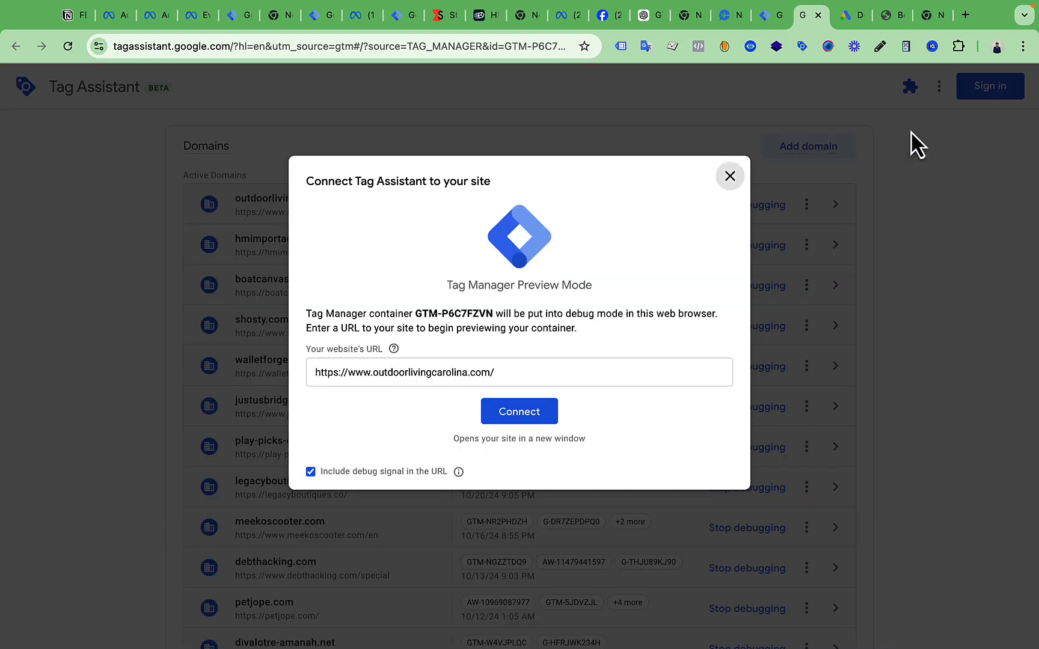
click(541, 414)
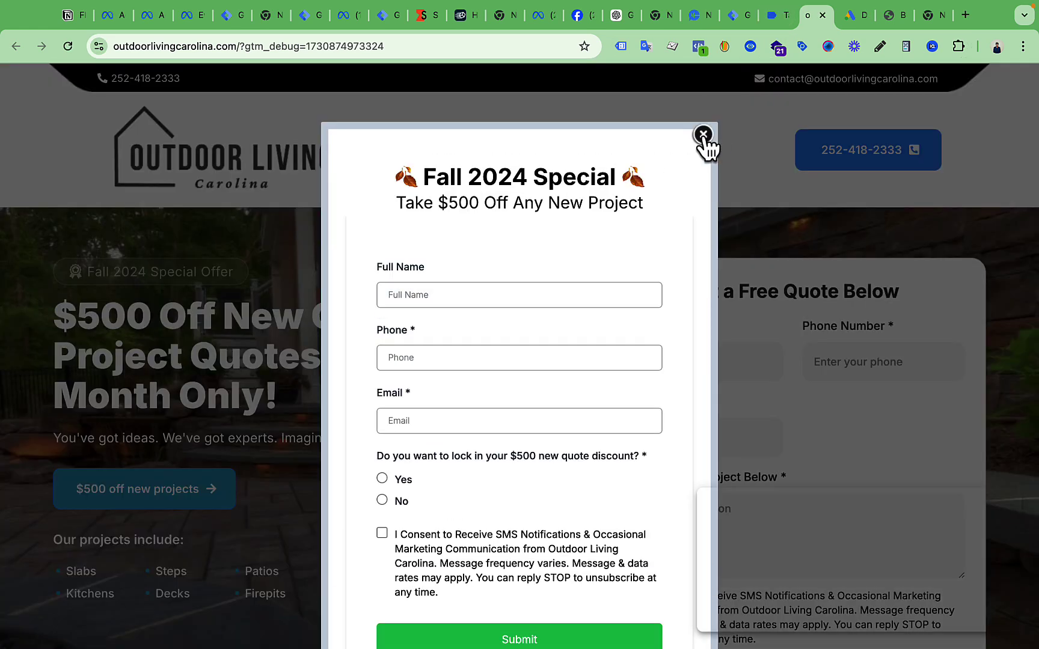
Dismiss the Fall 2024 Special popup and enter a test name and phone number in the quote form
click(704, 135)
scroll(722, 290, down, 2)
click(717, 251)
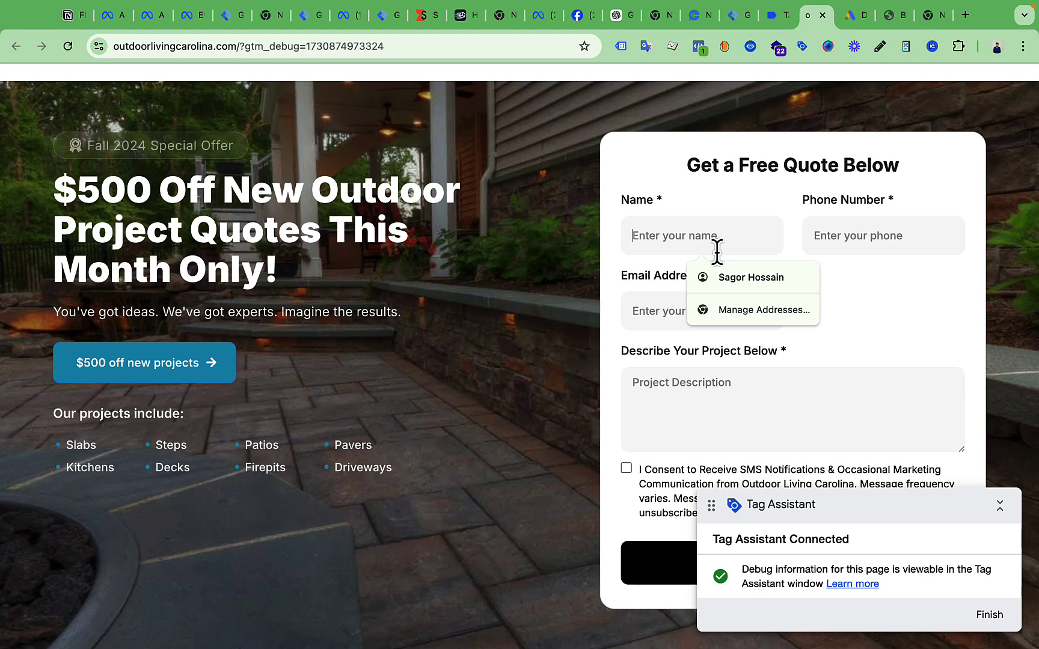
text(Samim)
click(871, 250)
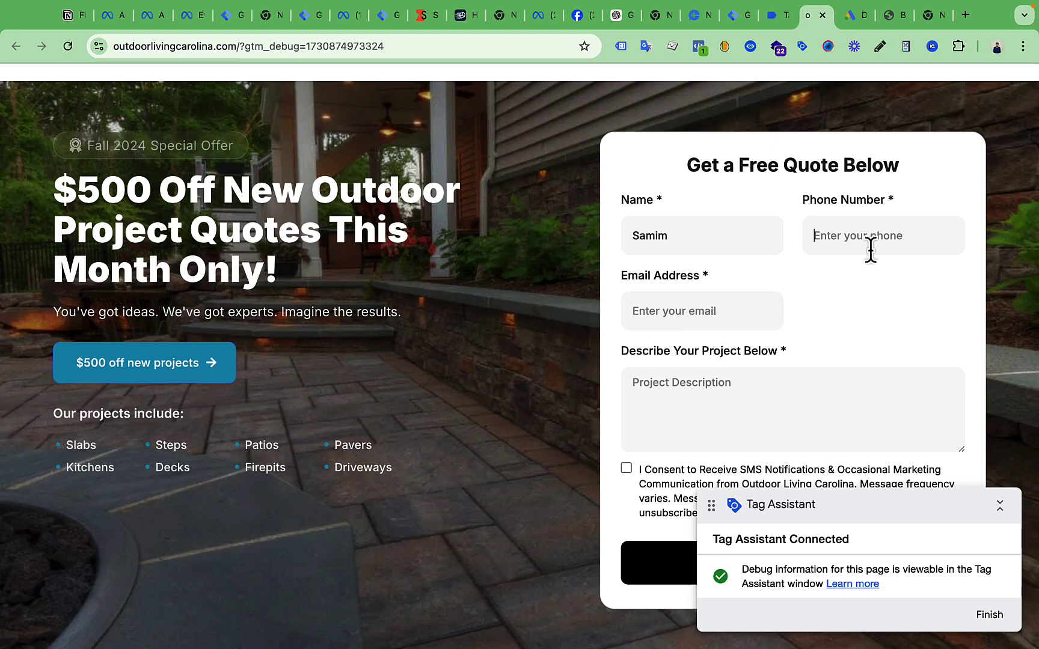
text(H)
key(BackSpace)
Autofill a saved email address and begin the project description before returning to Tag Assistant
click(723, 301)
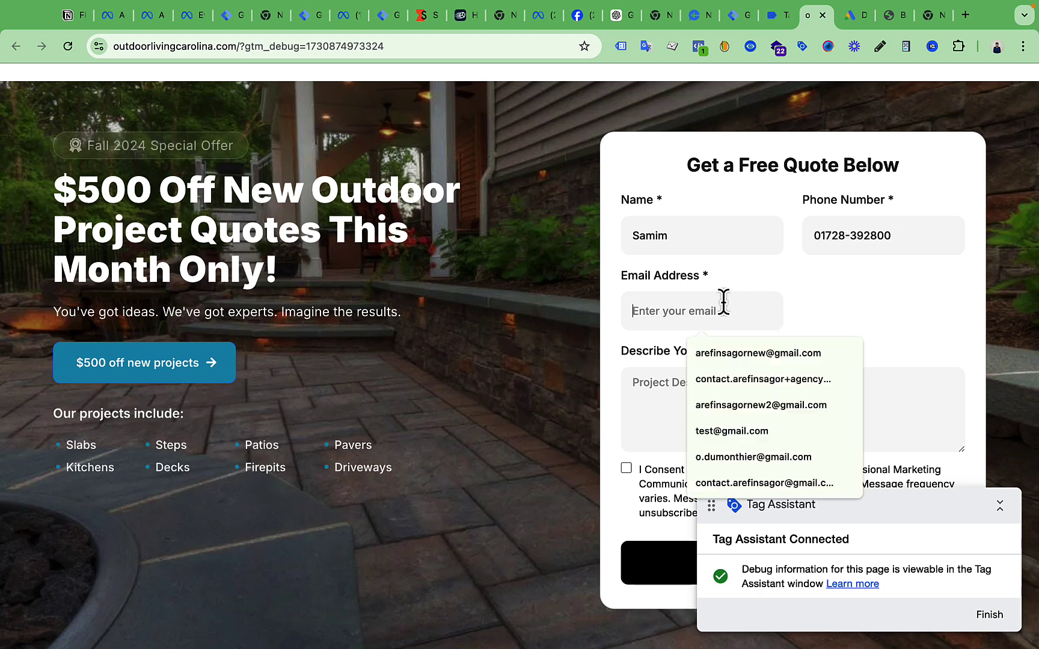
click(736, 407)
scroll(736, 406, down, 2)
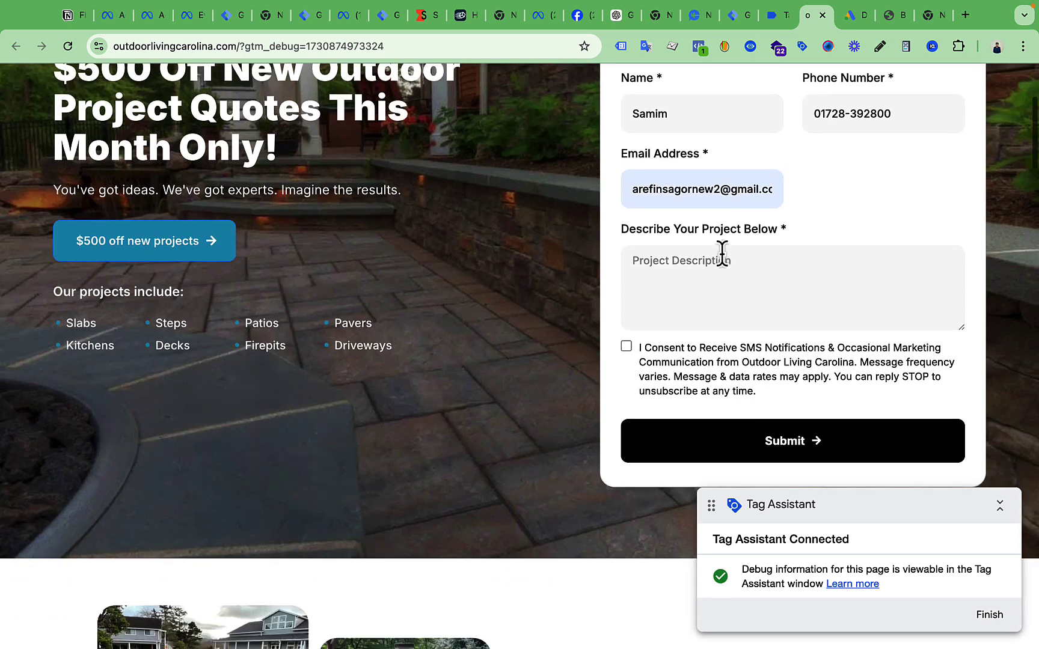
click(721, 256)
text(test)
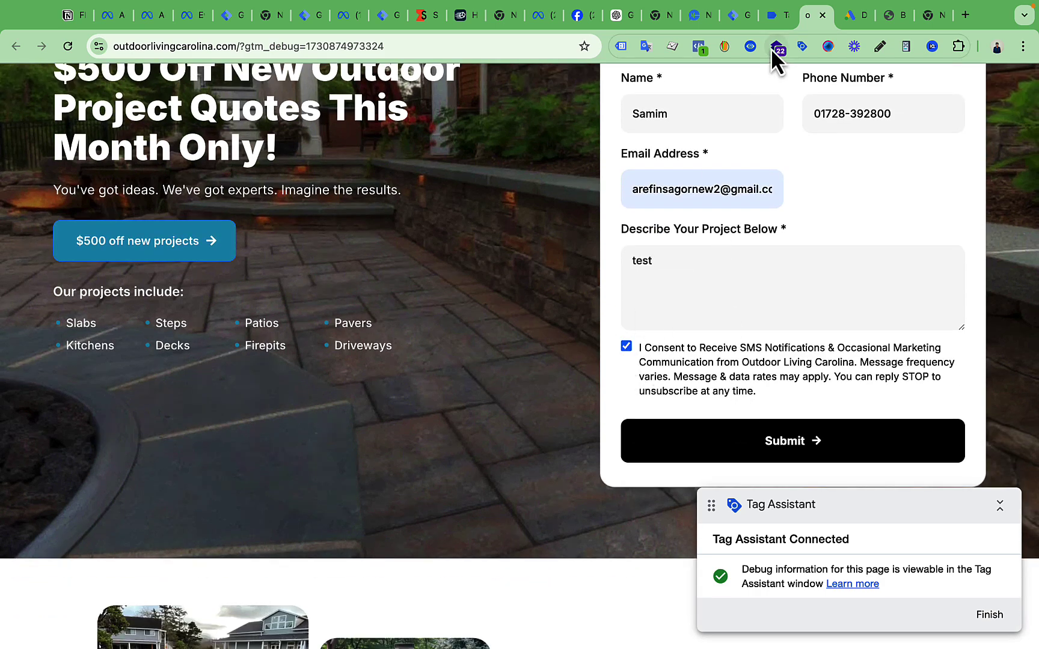
click(772, 17)
click(525, 344)
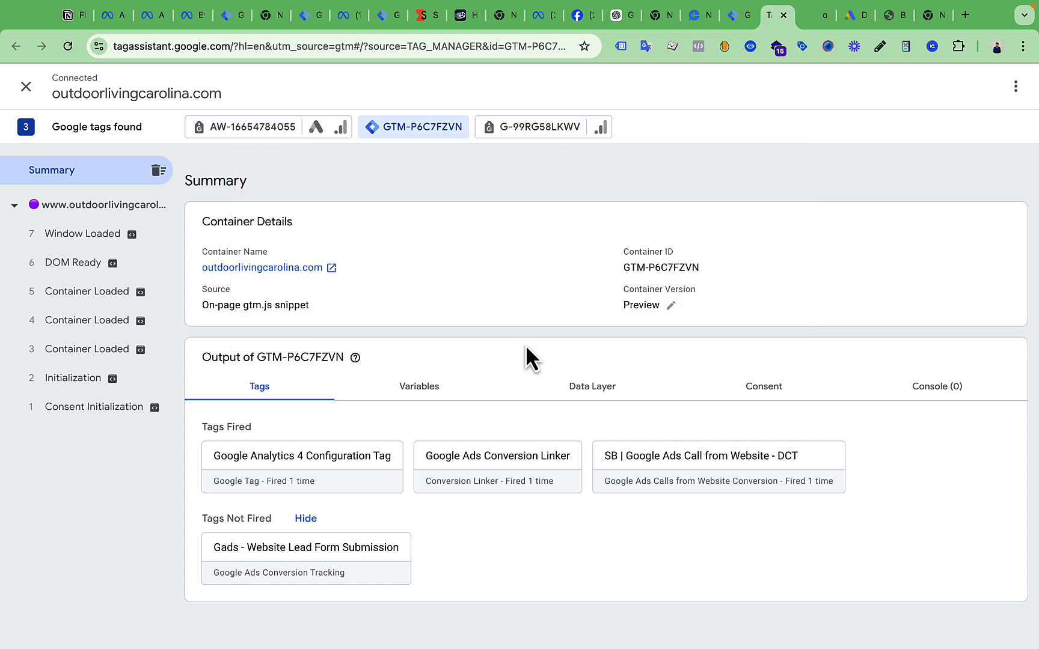
click(57, 237)
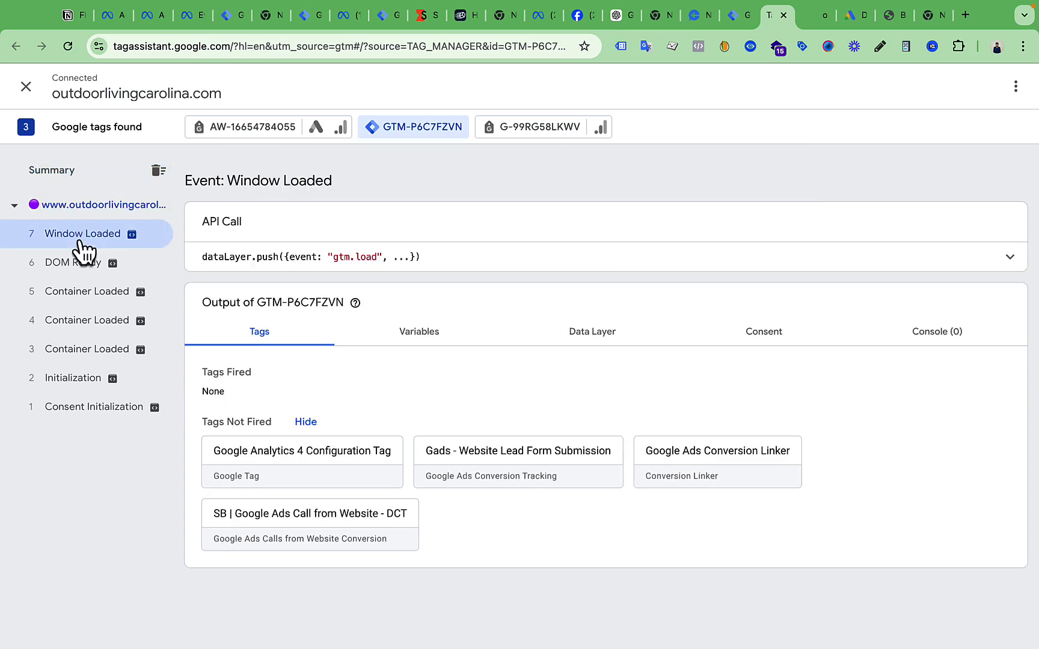
click(421, 342)
scroll(540, 479, down, 1)
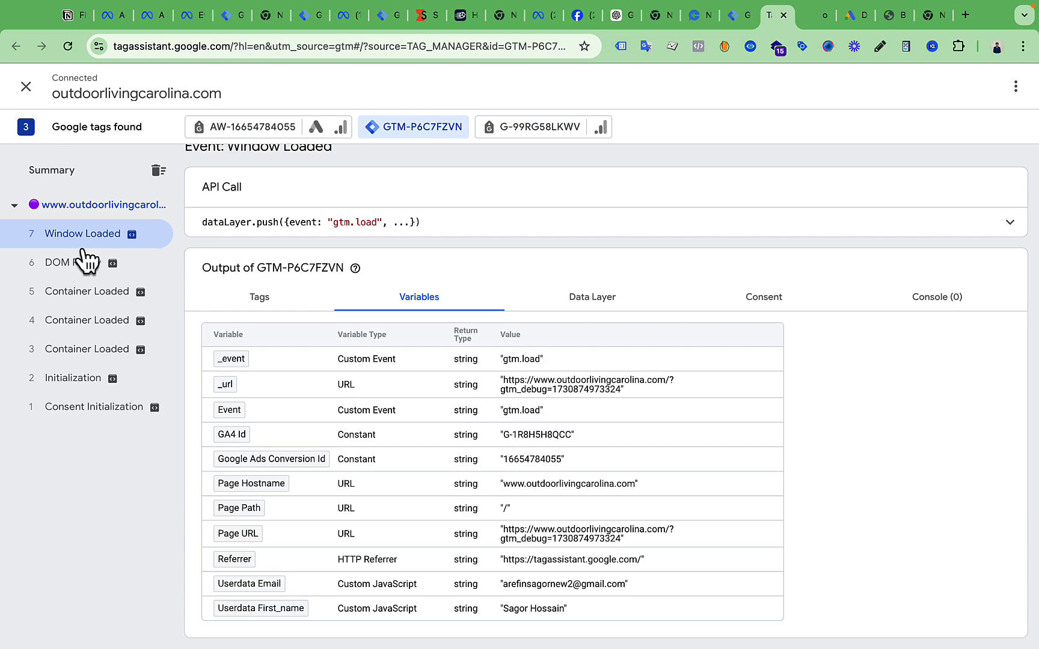
click(821, 15)
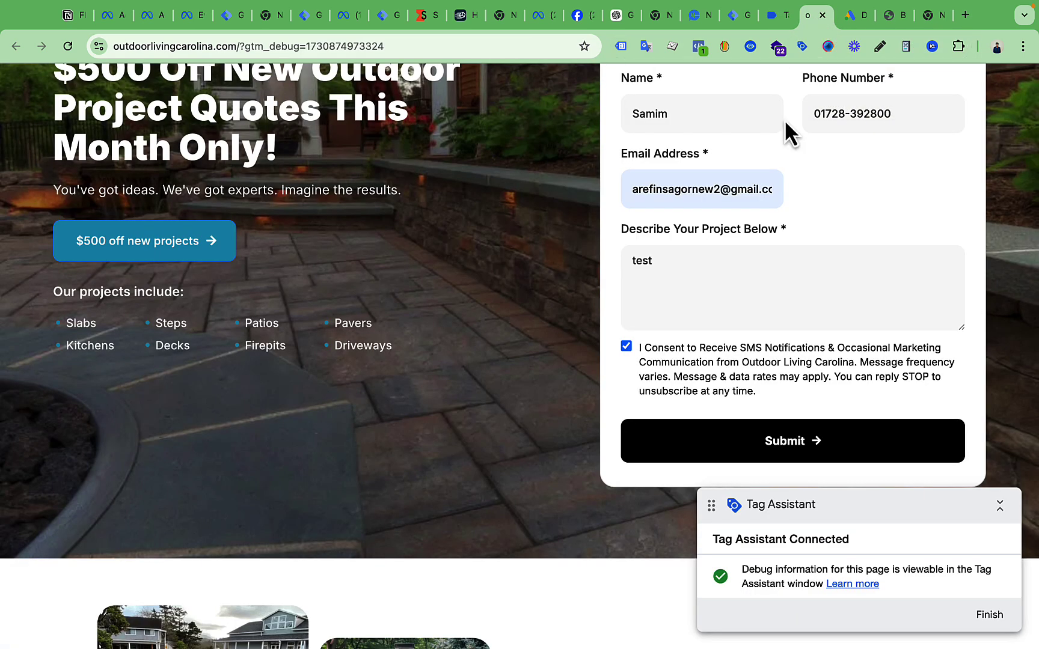
scroll(790, 192, up, 1)
click(768, 15)
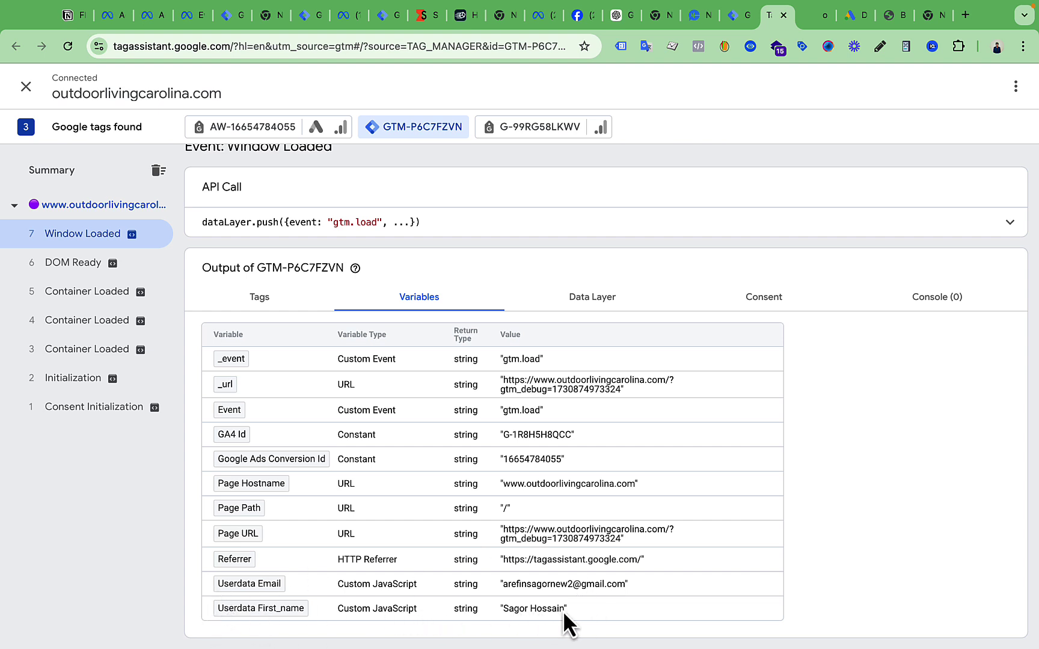
drag(565, 612, 354, 607)
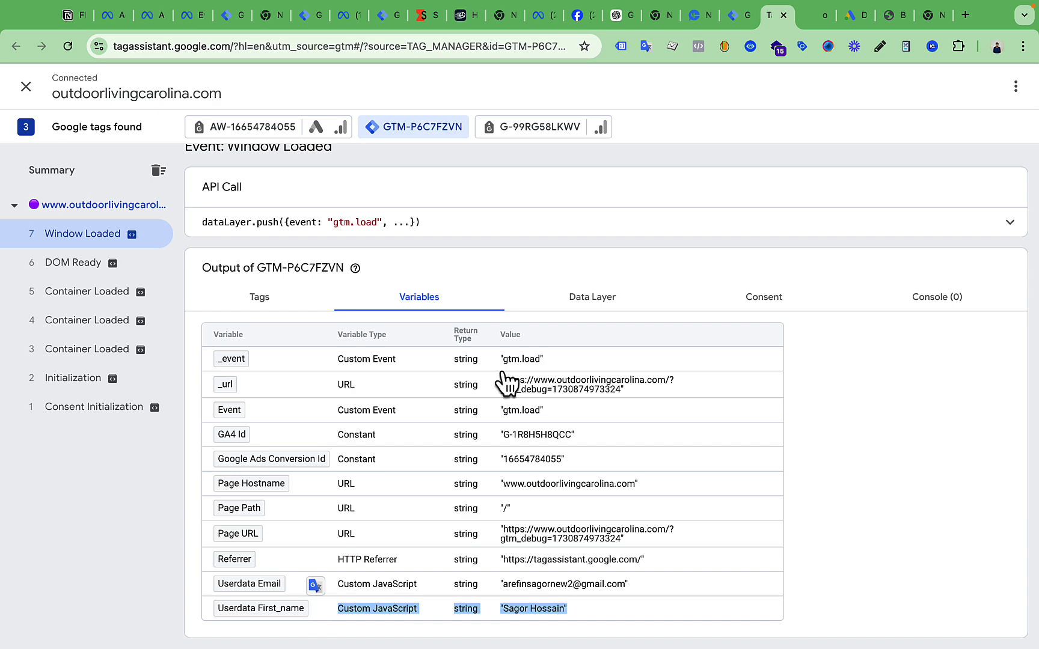
click(813, 19)
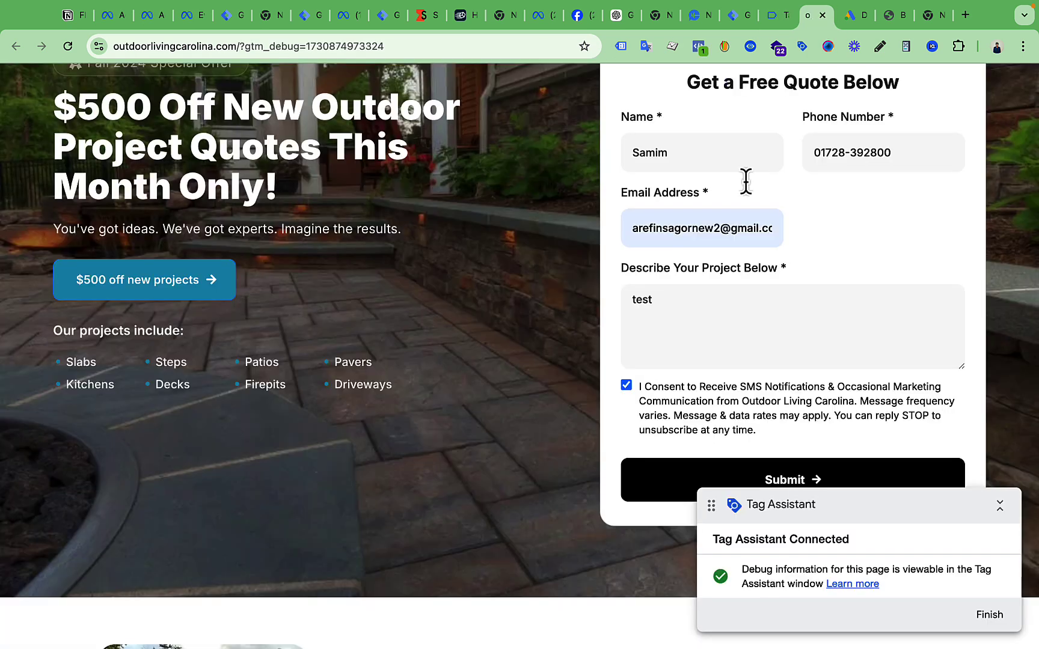
Open DevTools below the page and inspect the outdoorlivingcarolina.com local-storage _ud entry
right_click(439, 338)
click(476, 618)
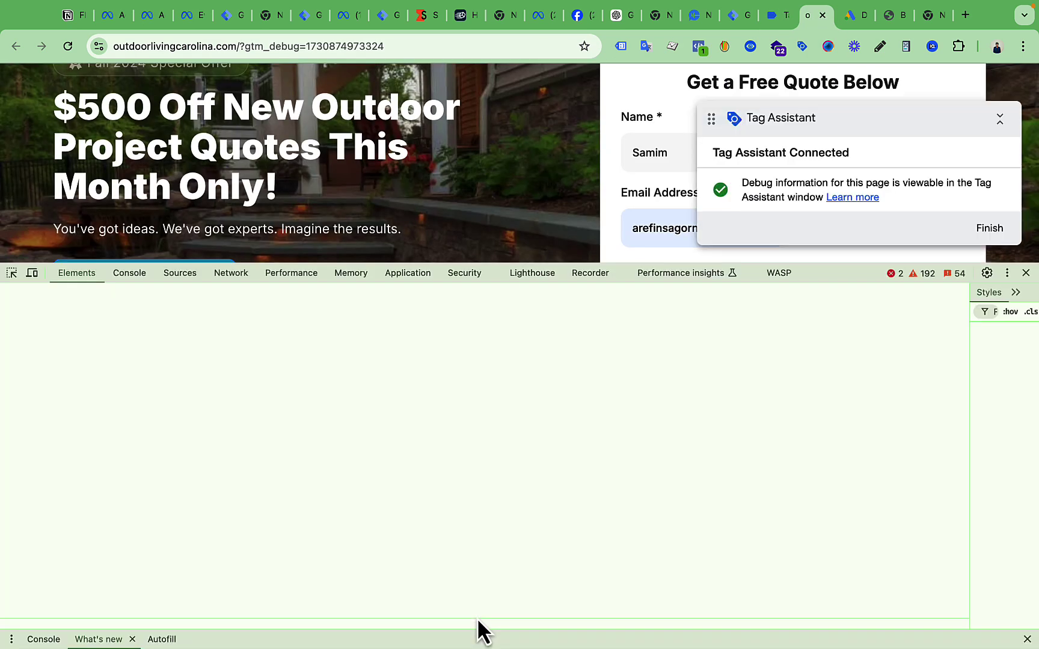
click(420, 275)
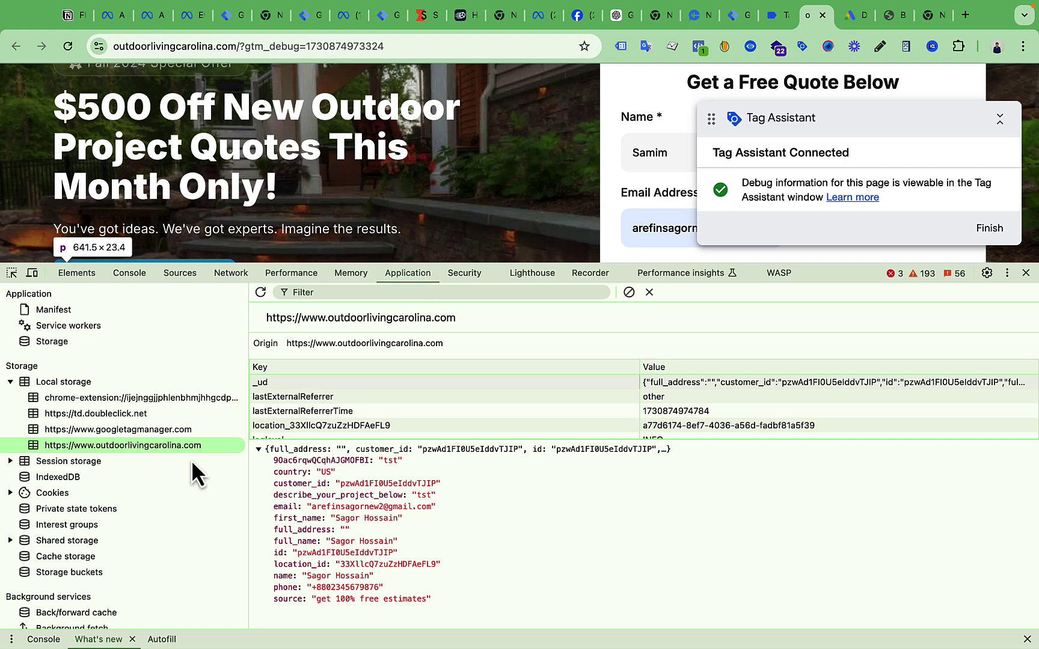
click(282, 383)
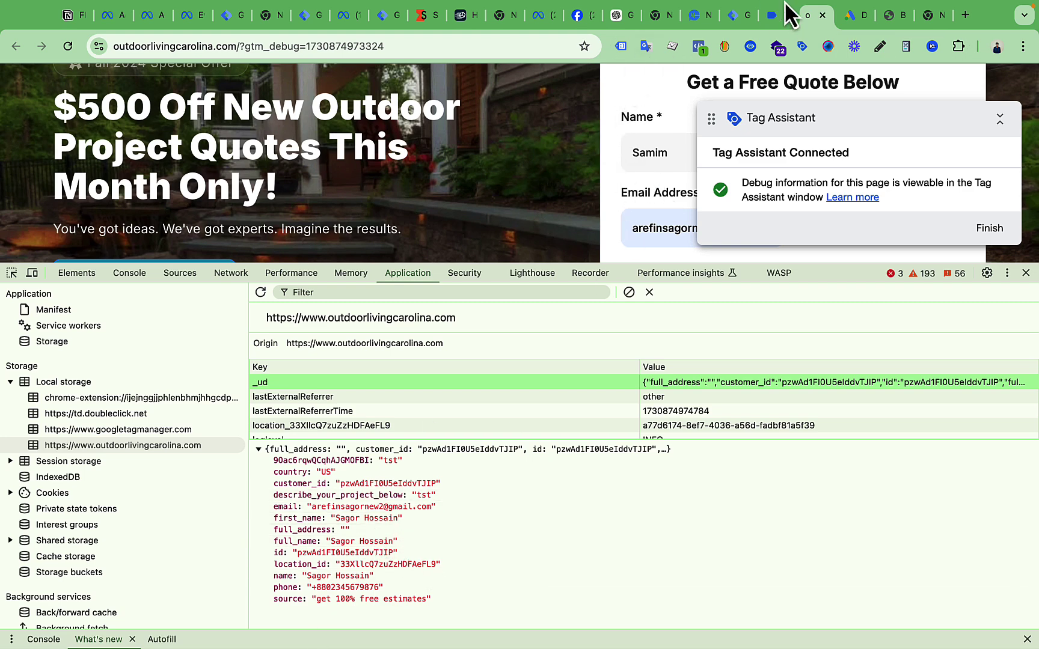
scroll(652, 195, down, 1)
drag(828, 116, 297, 114)
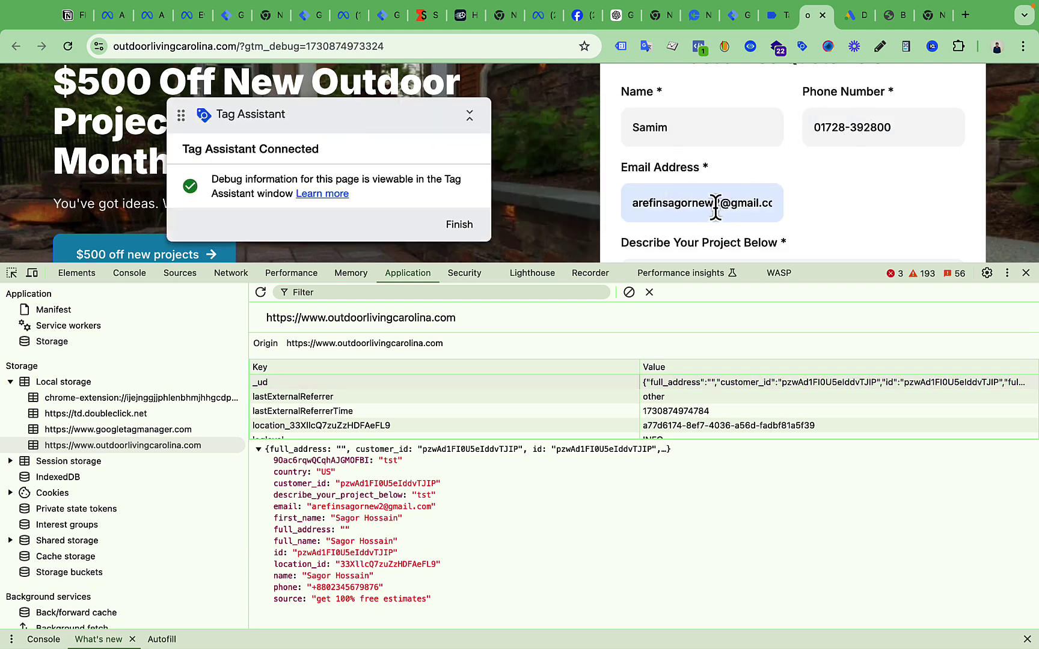
Shorten the email address in the quote form and compare against Tag Assistant's variables
drag(716, 204, 664, 204)
key(BackSpace)
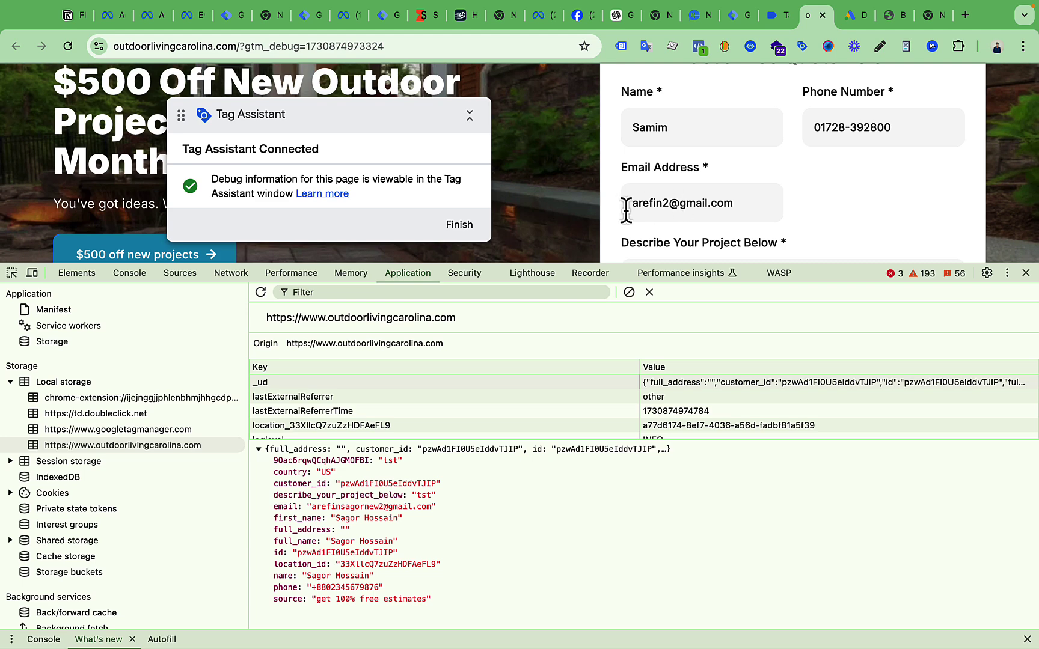
click(744, 203)
double_click(745, 204)
scroll(852, 200, down, 5)
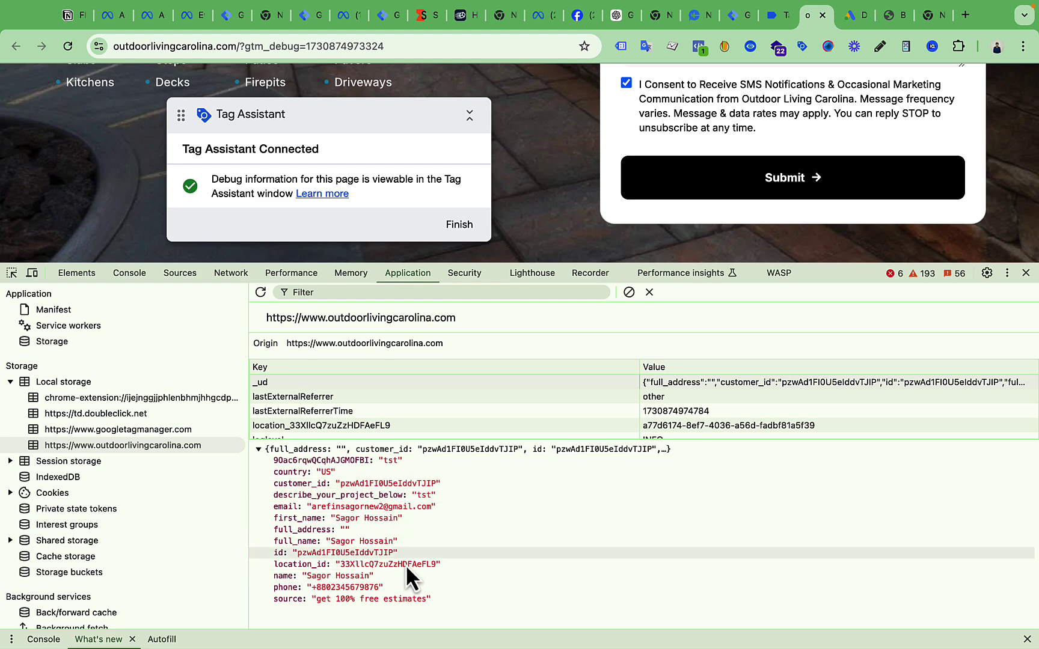
click(775, 14)
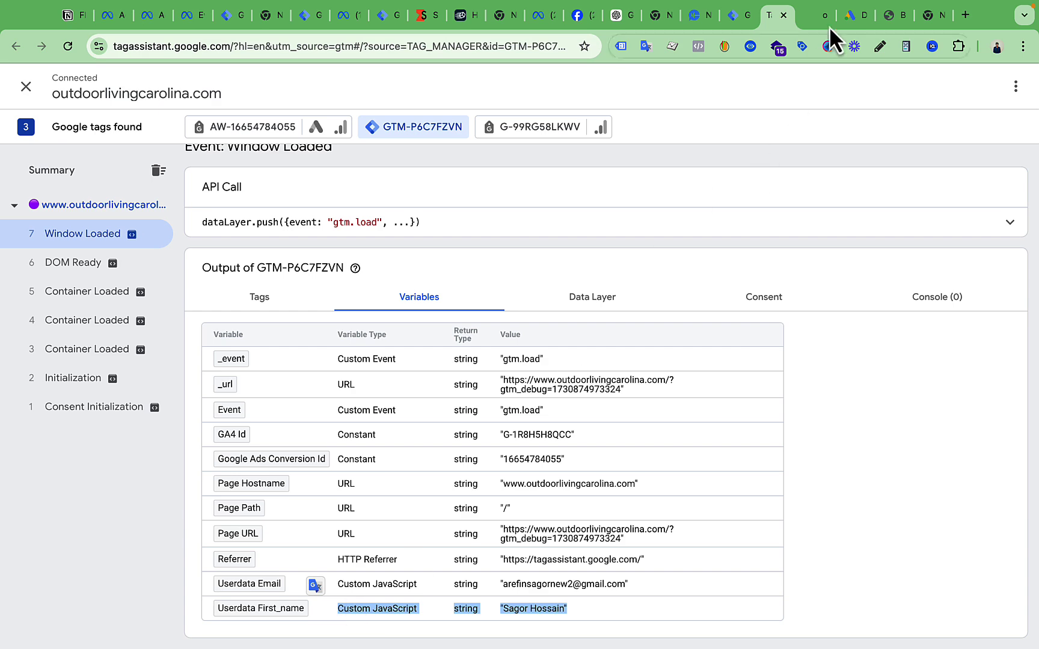
click(813, 20)
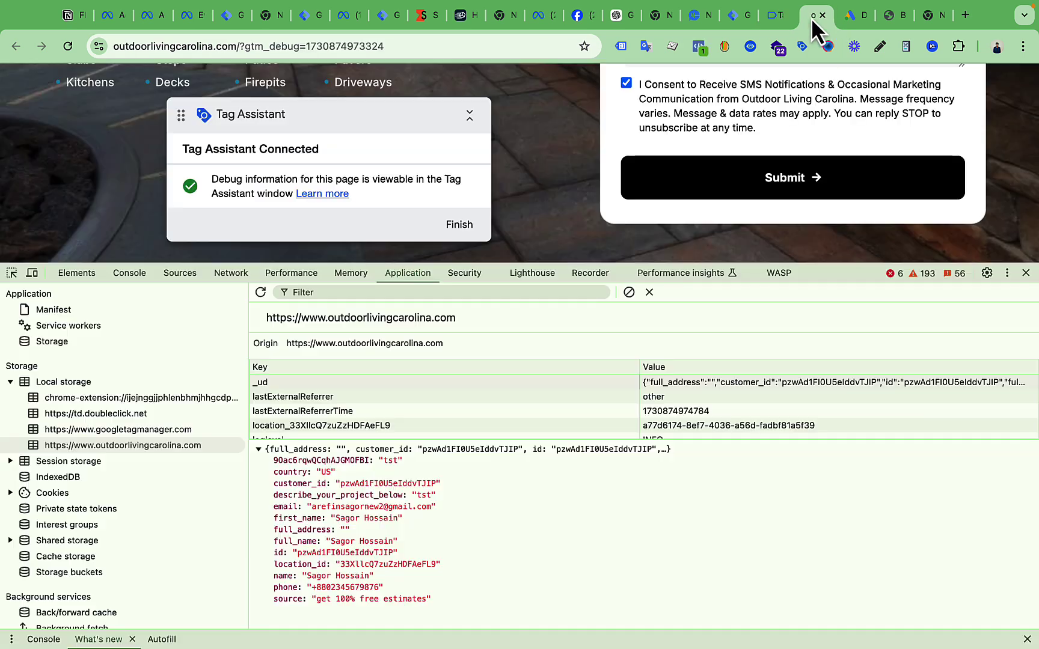
Submit the quote form and check the refreshed _ud first_name data on the thanks page
click(781, 183)
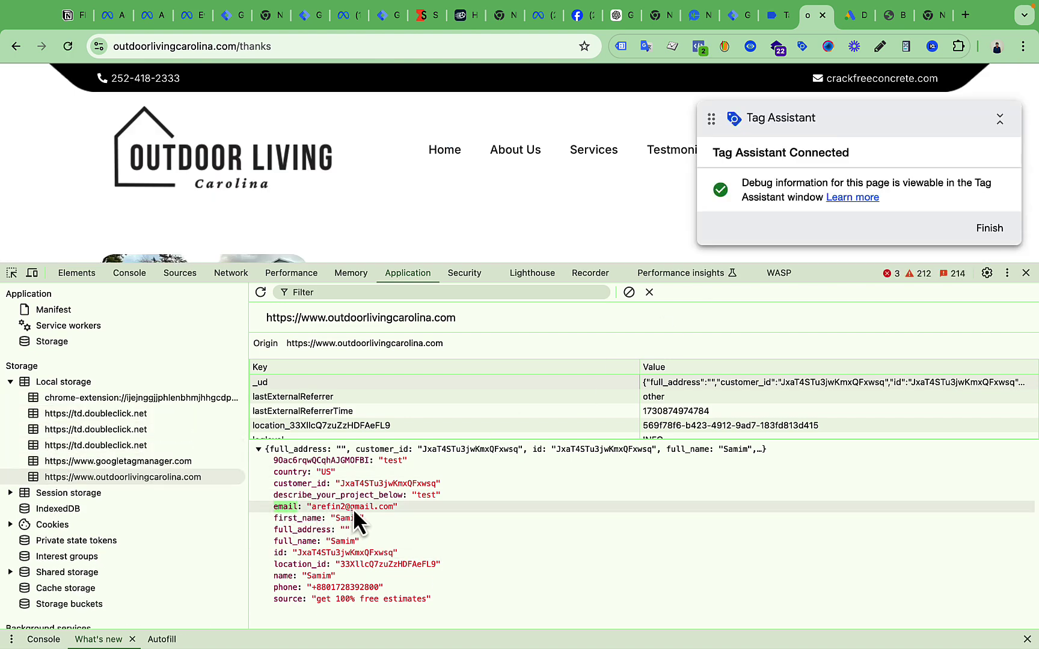
double_click(298, 520)
click(338, 520)
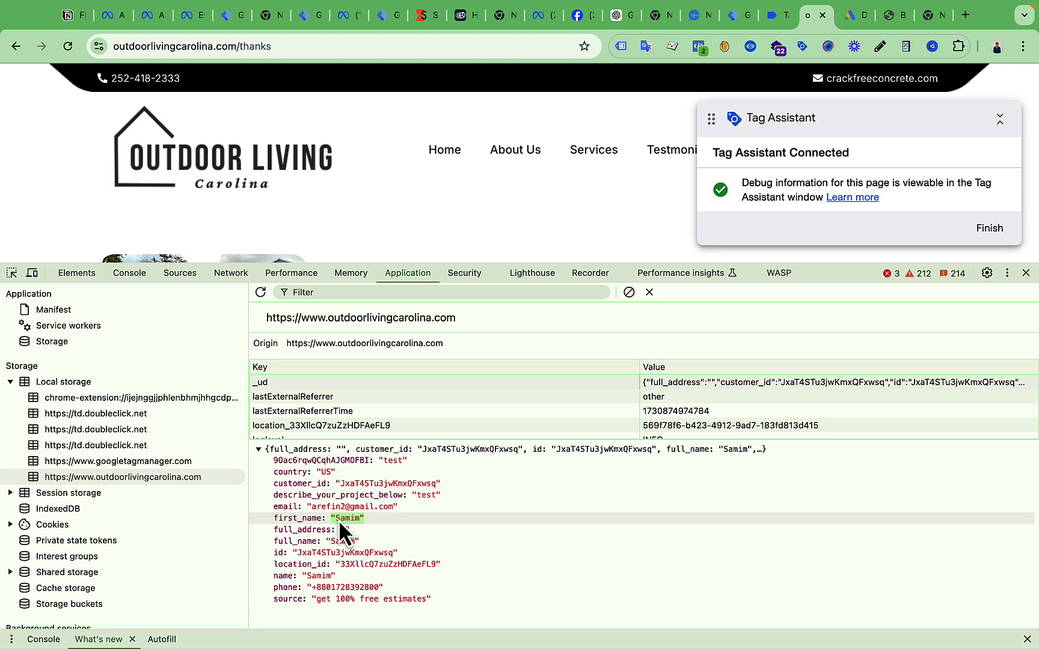
click(770, 16)
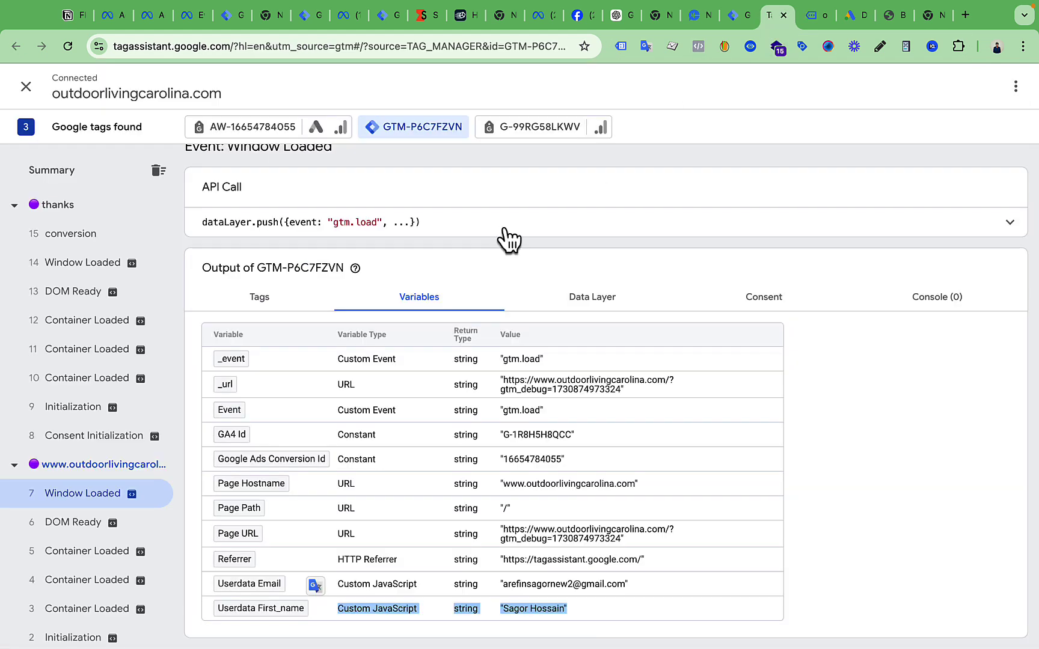
Check the /thanks conversion and Window Loaded events for populated Userdata Email and First_name values
click(550, 636)
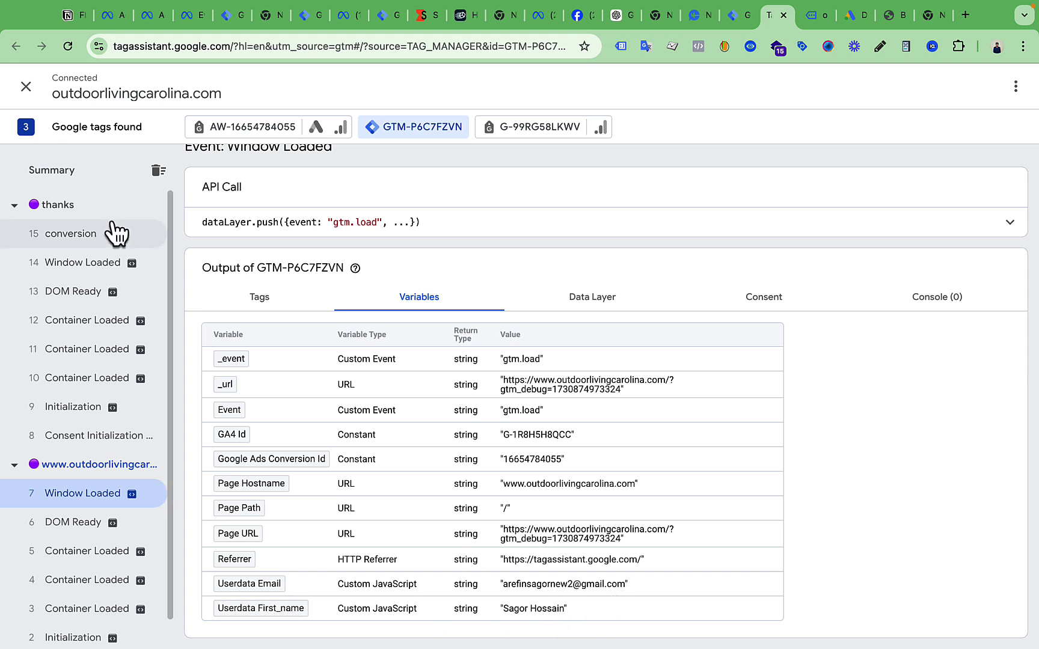
click(88, 251)
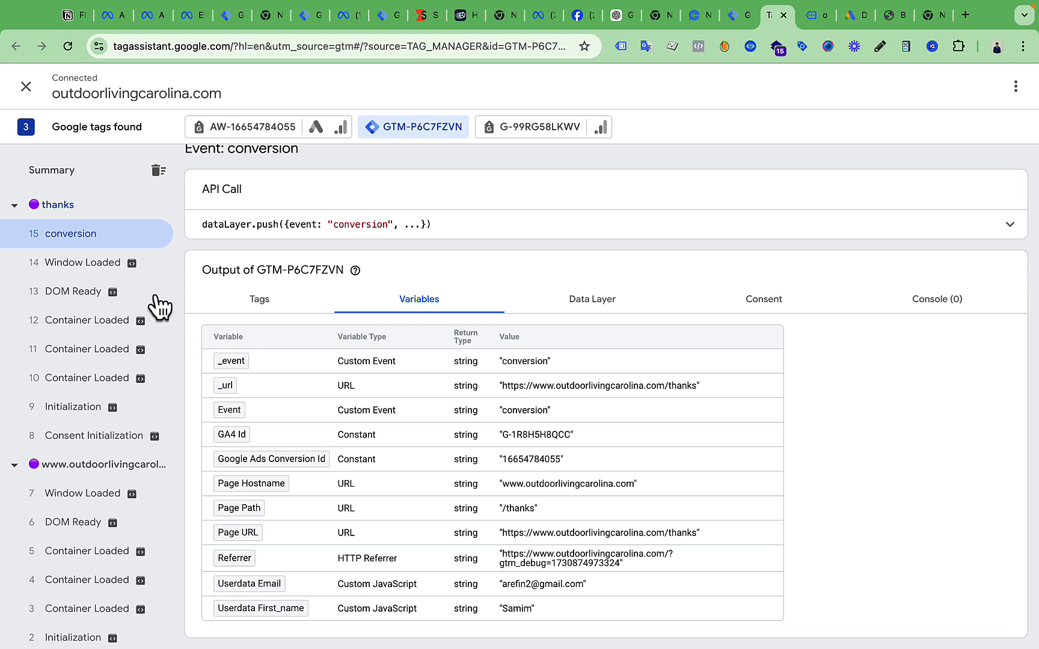
click(54, 265)
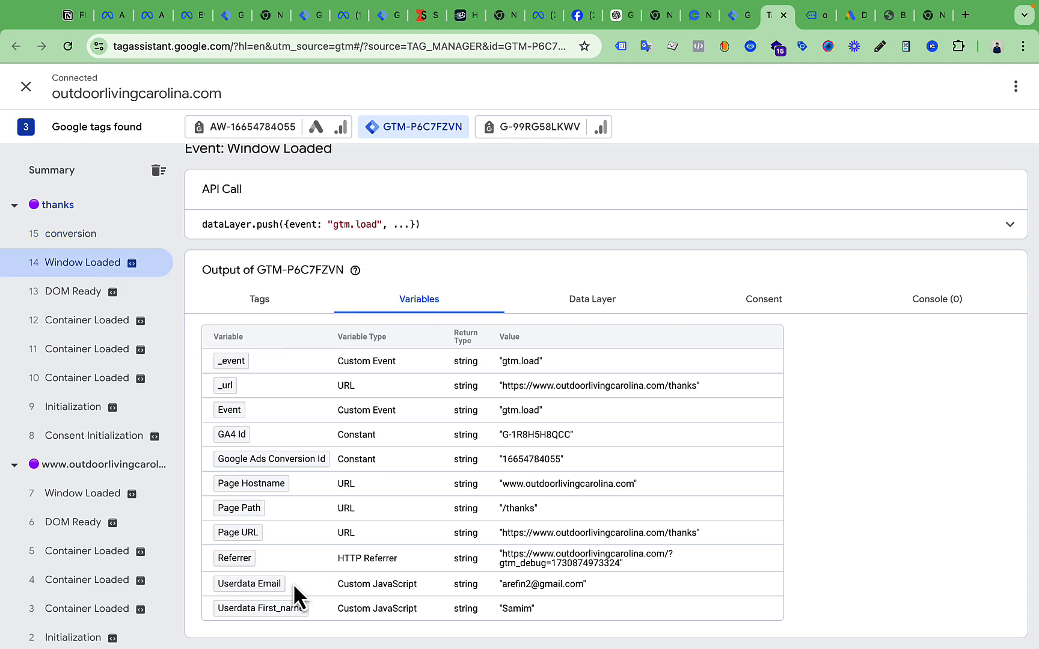
drag(497, 585, 600, 585)
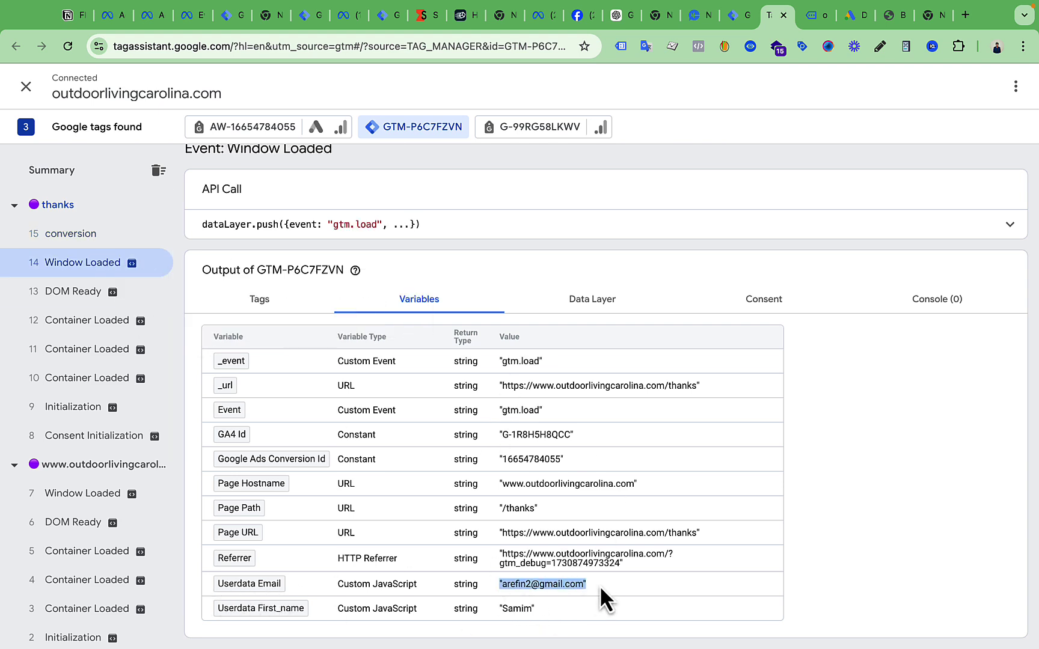
click(521, 604)
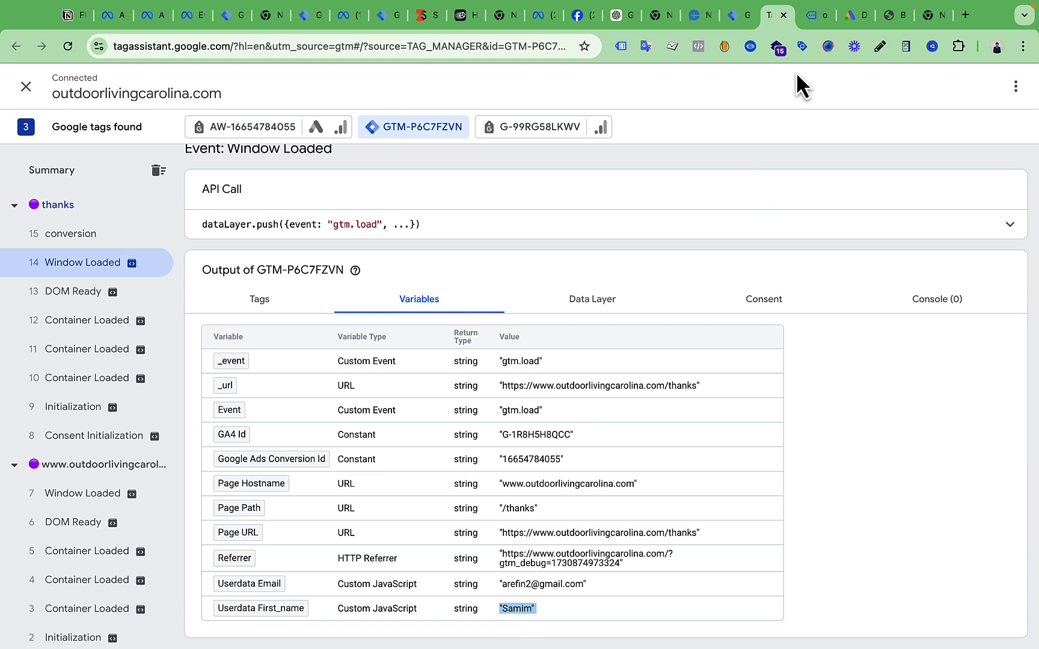
click(809, 22)
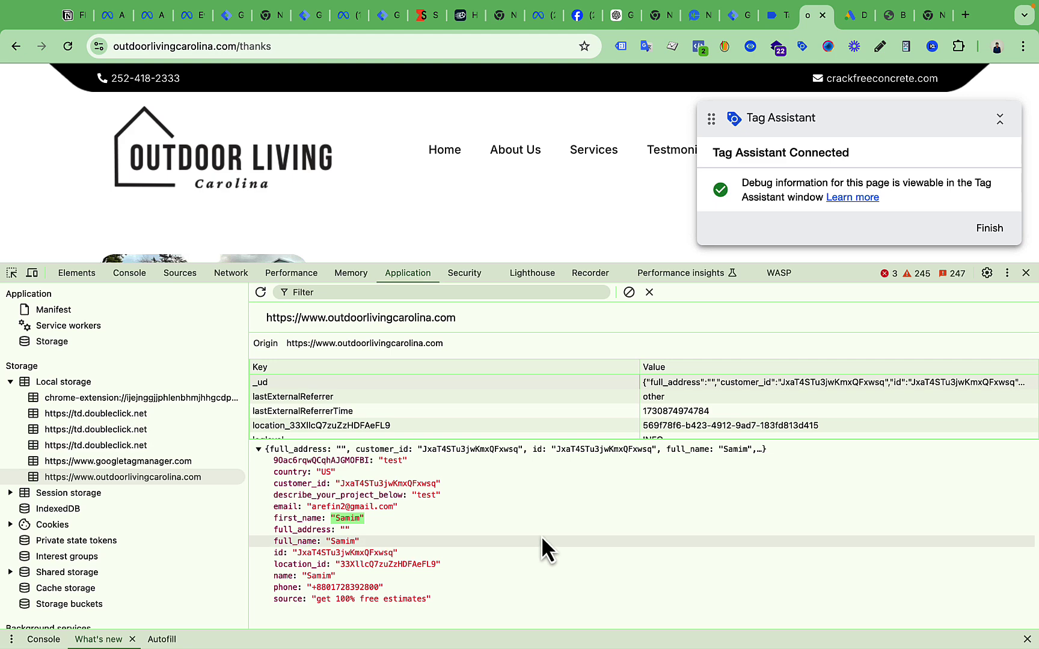
Select the Get GHL Form Data script in Notion, then review the container's variables and tags
click(69, 17)
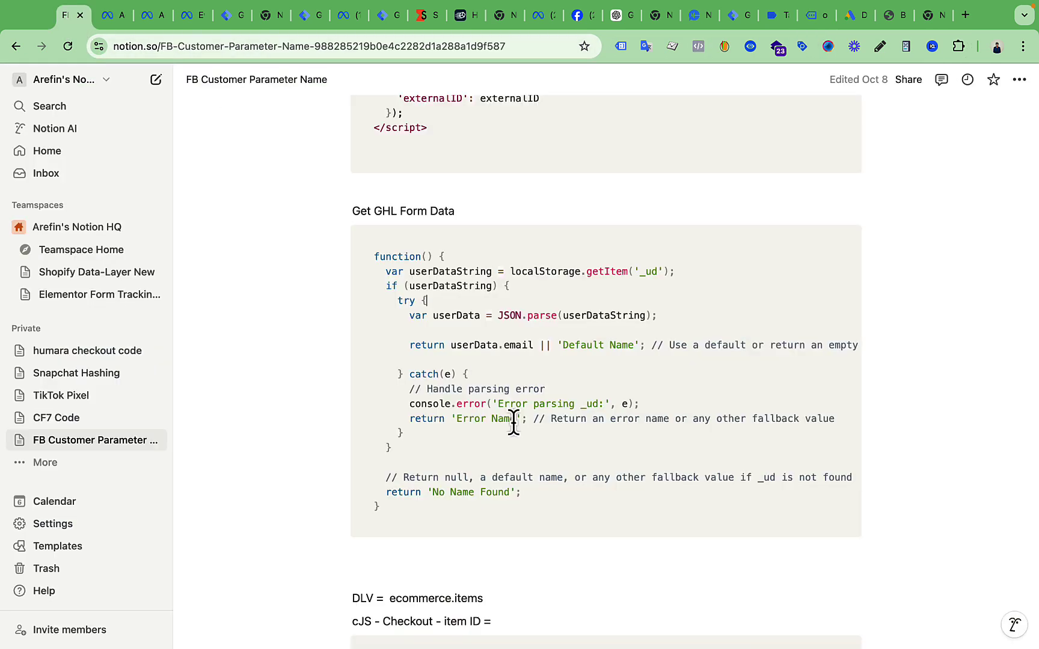
drag(422, 511, 377, 258)
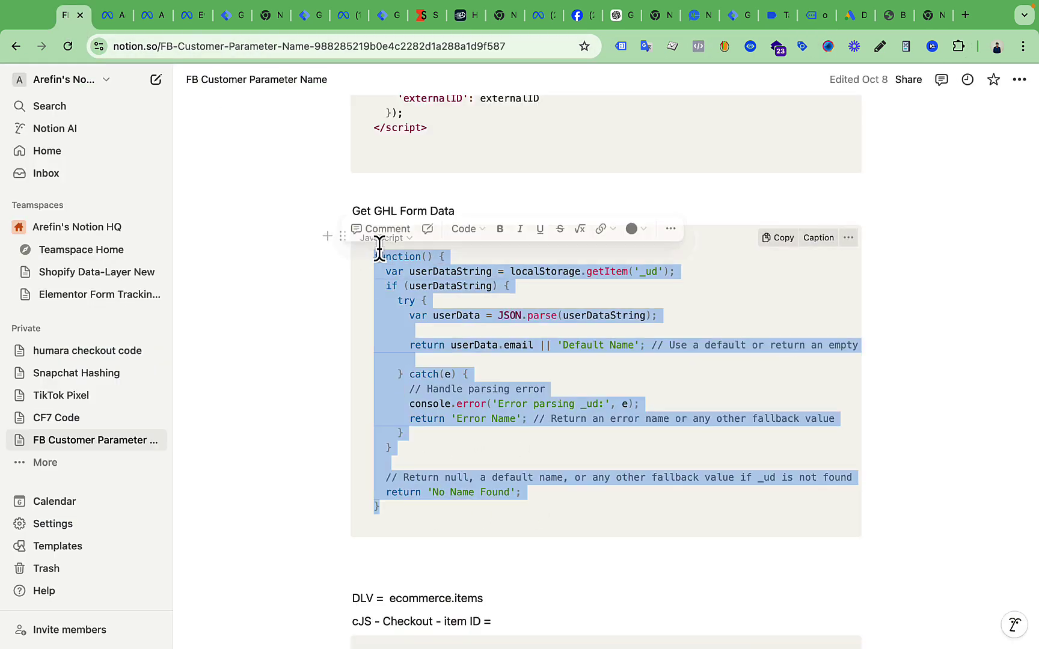
click(733, 15)
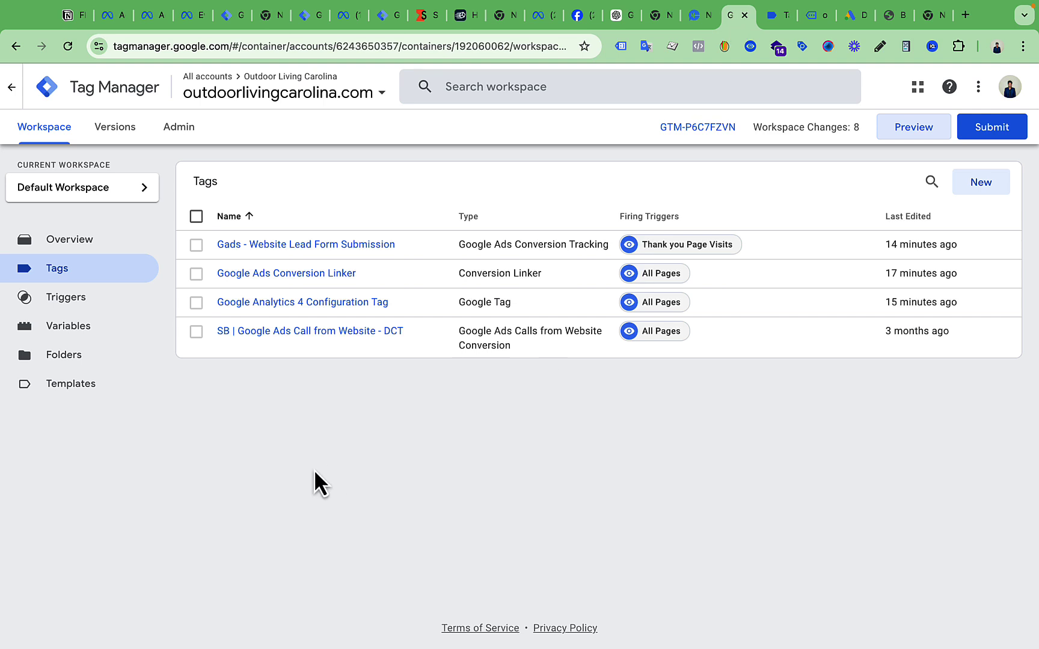
click(78, 328)
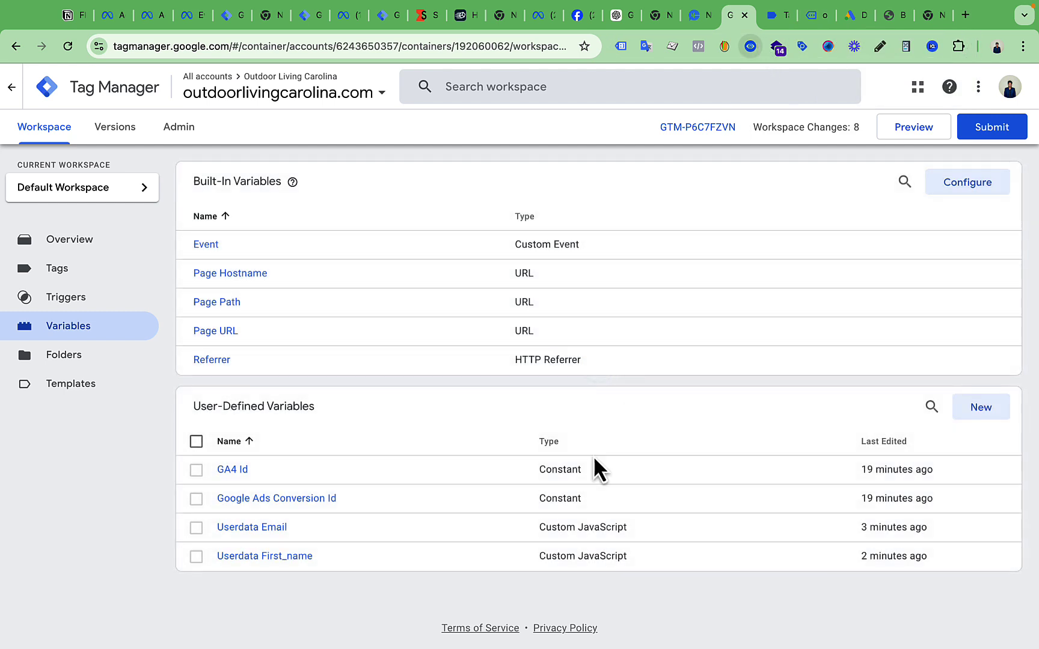
click(76, 270)
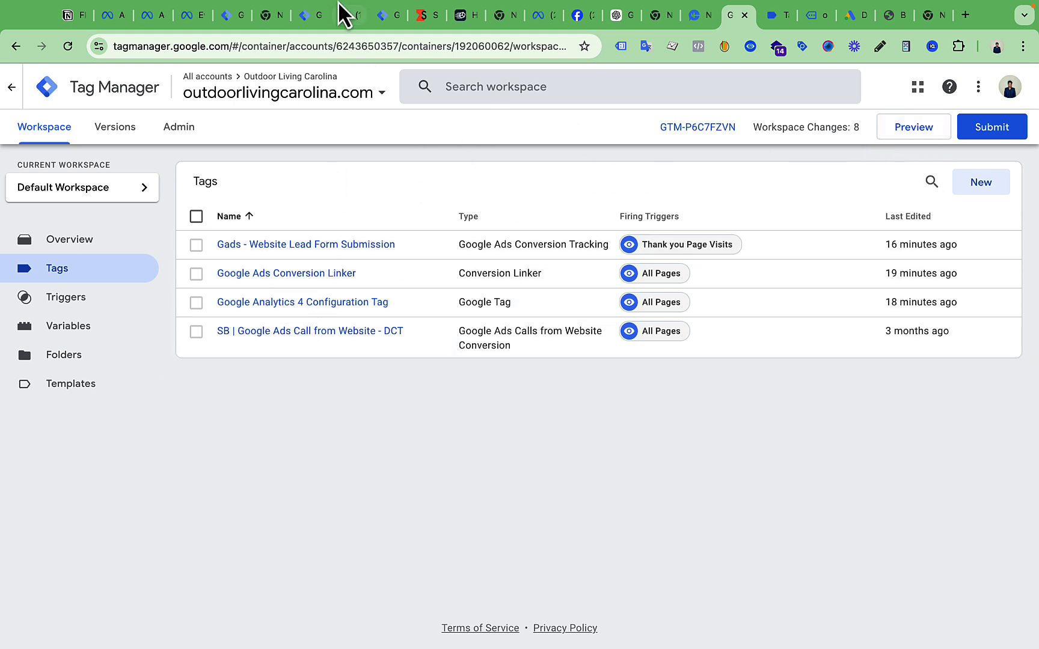
click(308, 15)
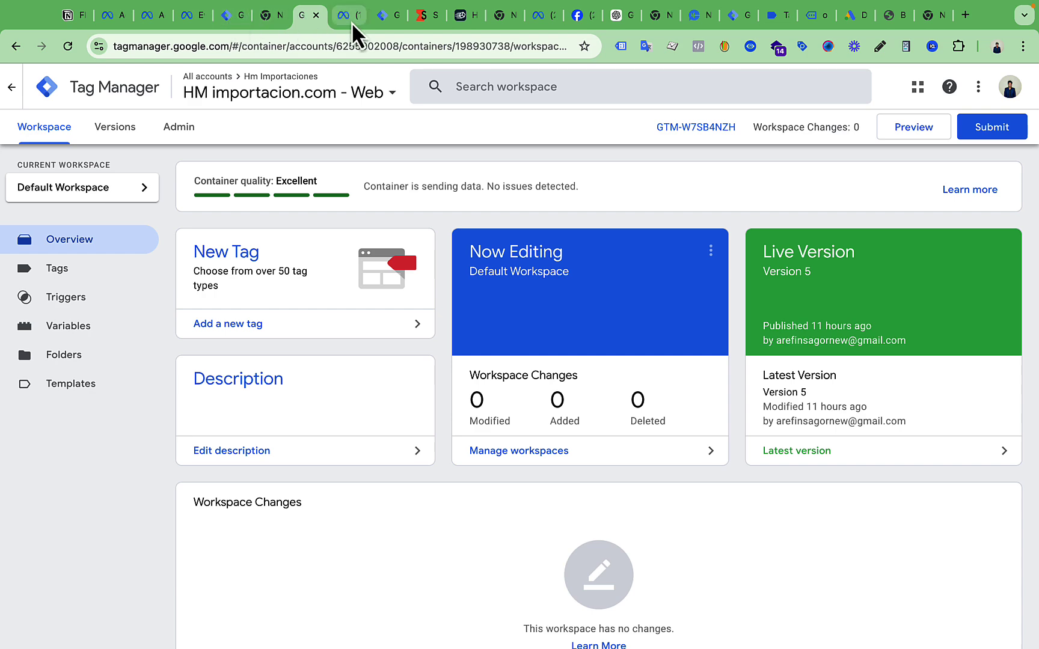
Turn on advanced matching in the Facebook initiateCheckout tag and add a First Name customer-information parameter
click(90, 269)
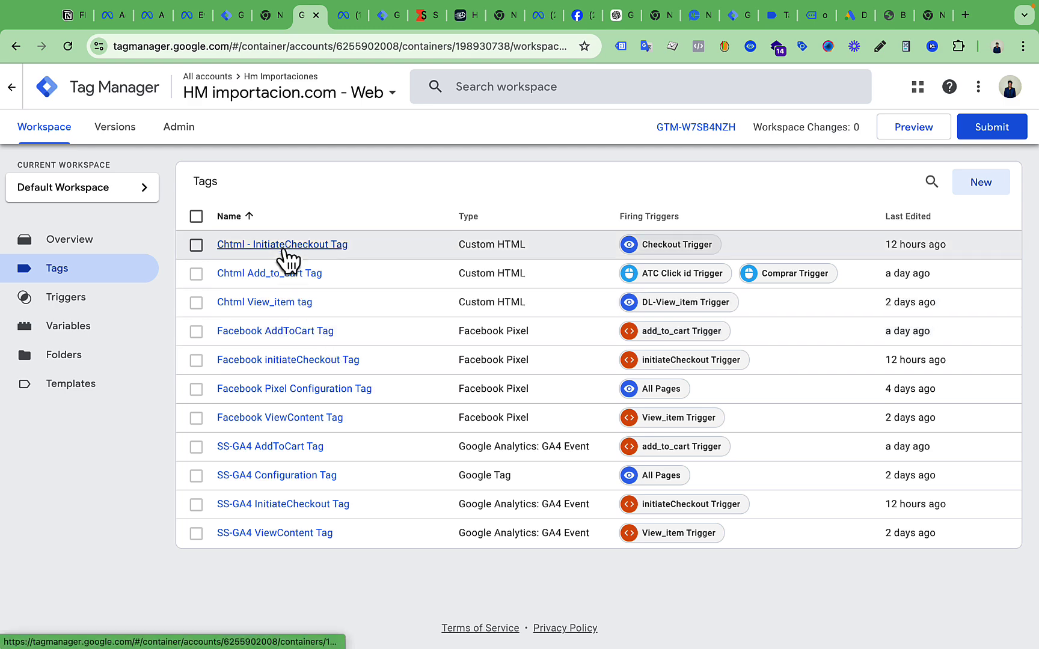
click(296, 361)
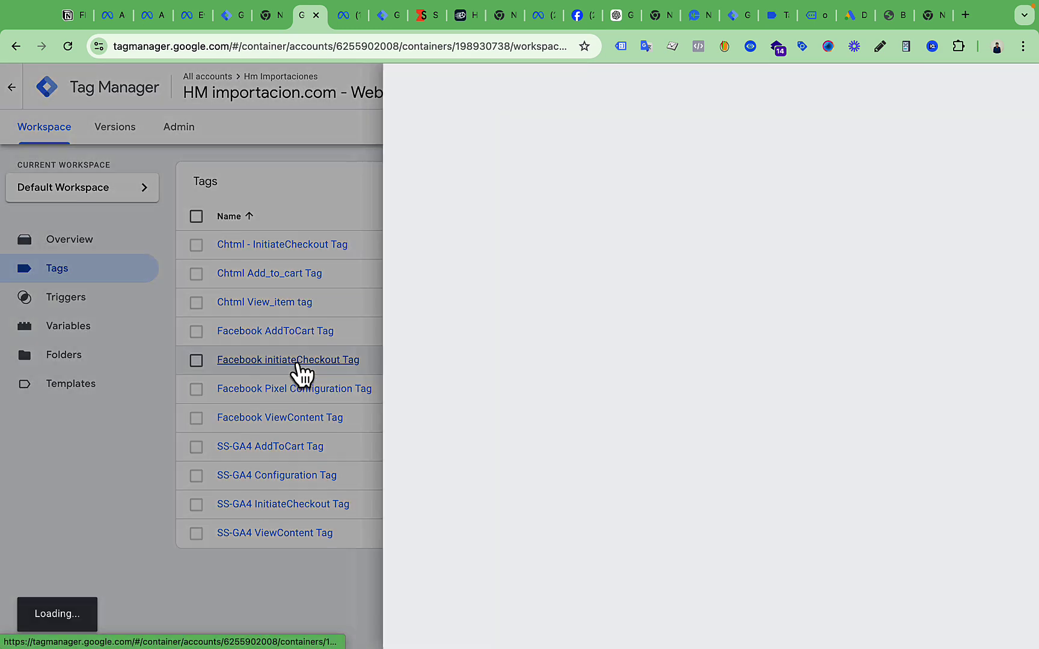
scroll(508, 350, down, 5)
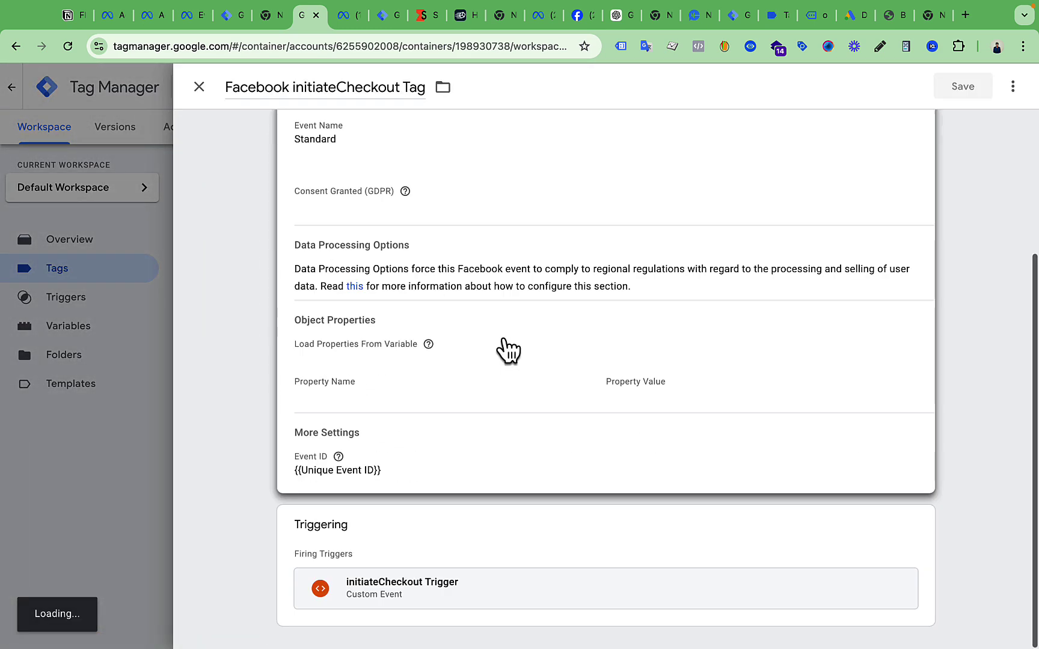
click(559, 378)
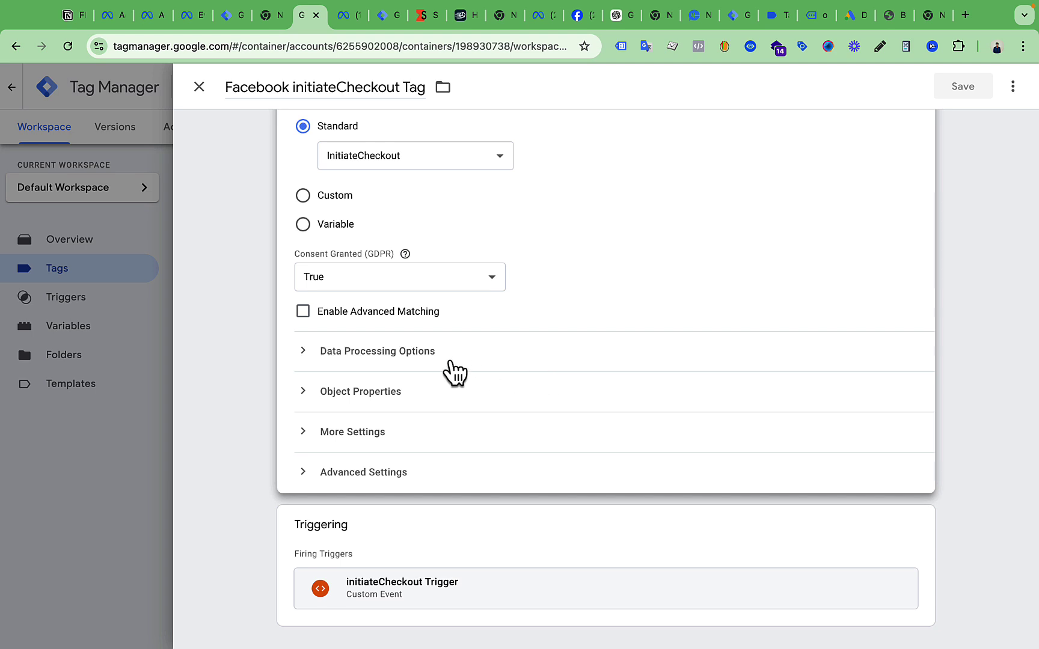
click(303, 312)
click(425, 351)
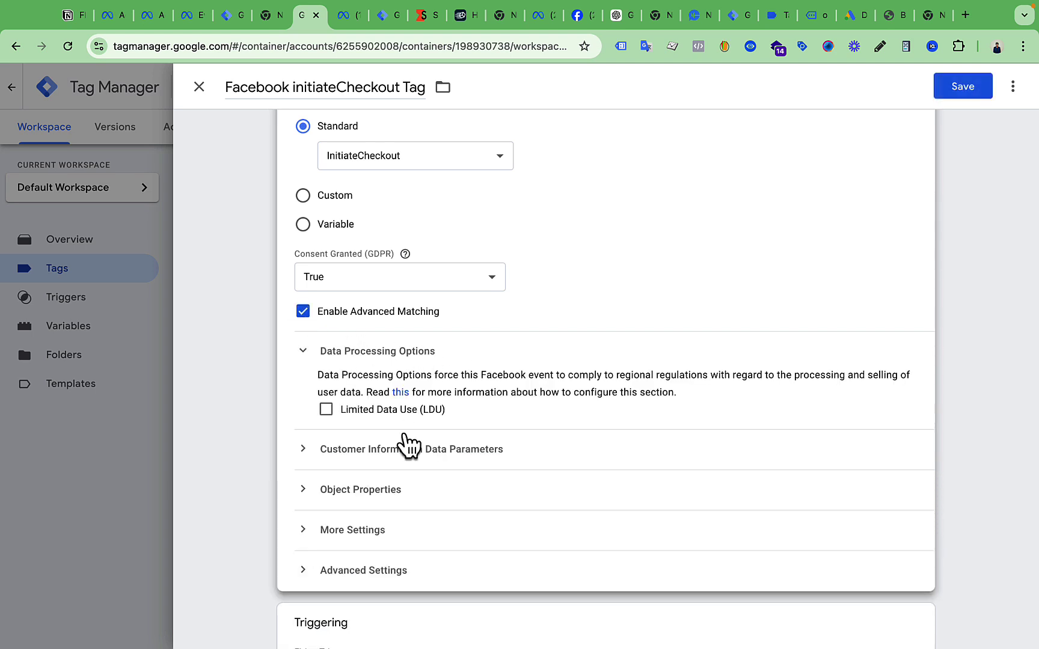
click(409, 448)
scroll(402, 448, down, 3)
click(378, 359)
click(447, 356)
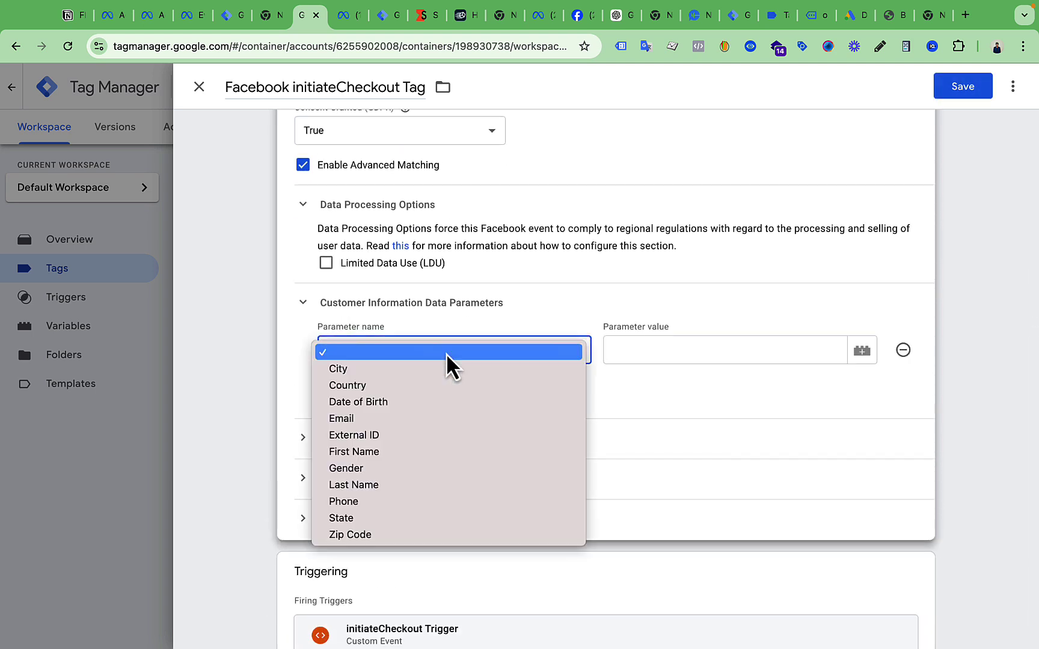
click(422, 450)
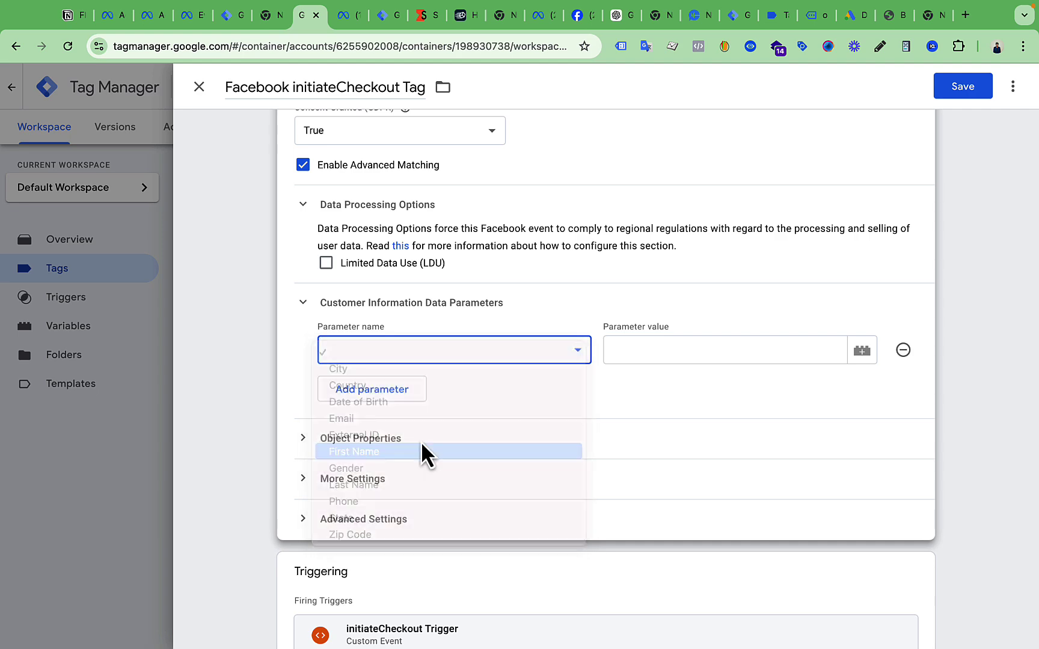
click(695, 352)
Look up the Outdoor Living Carolina variables, then close the Facebook tag discarding its changes
click(745, 16)
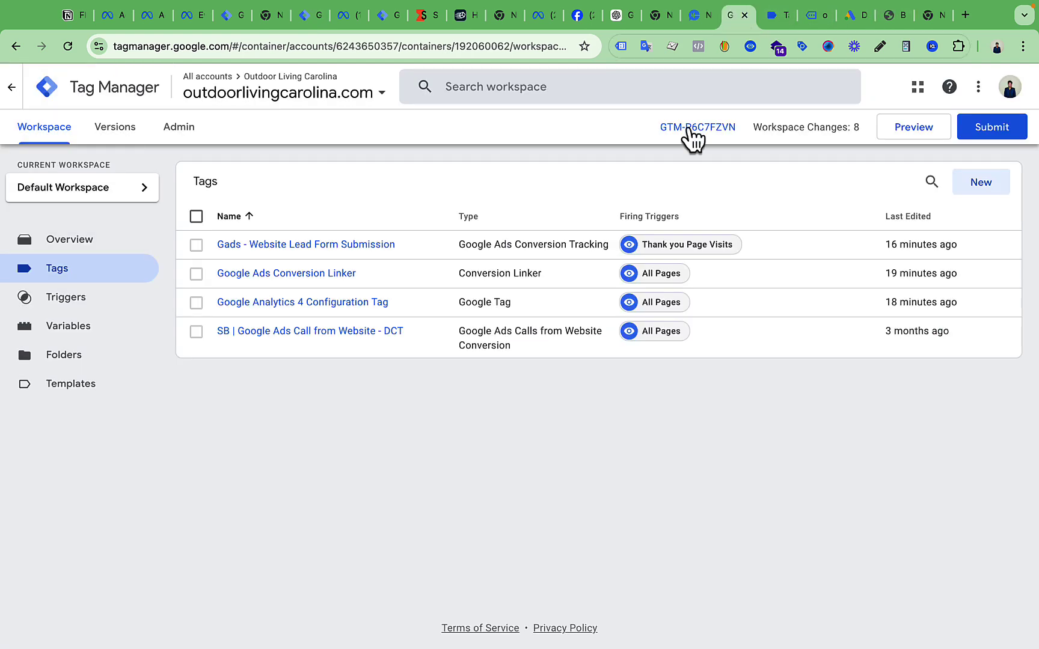
click(111, 330)
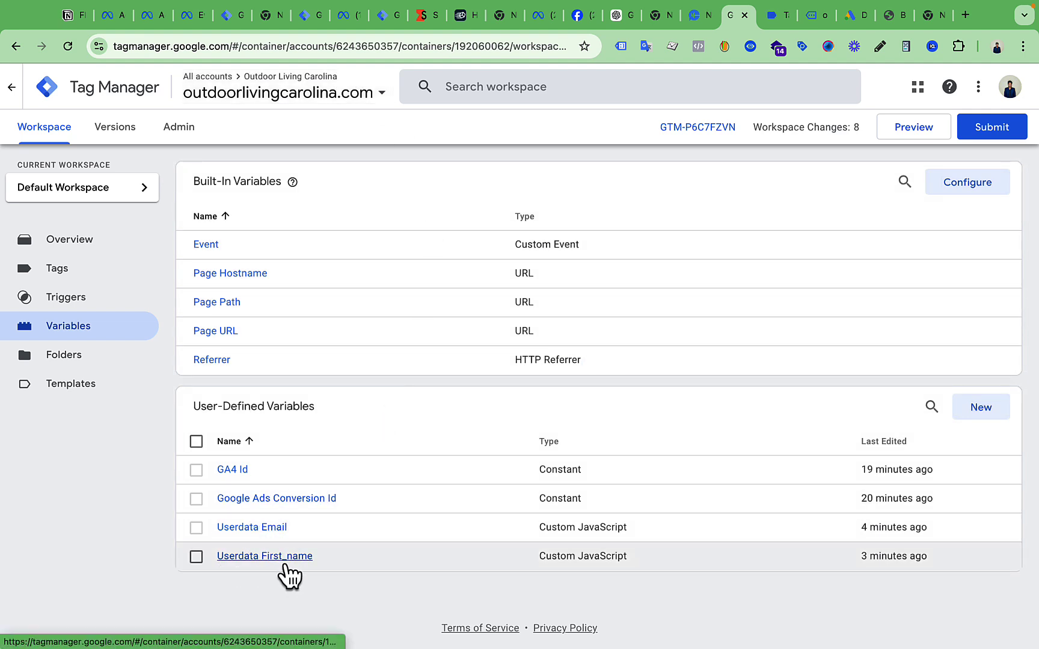
click(306, 16)
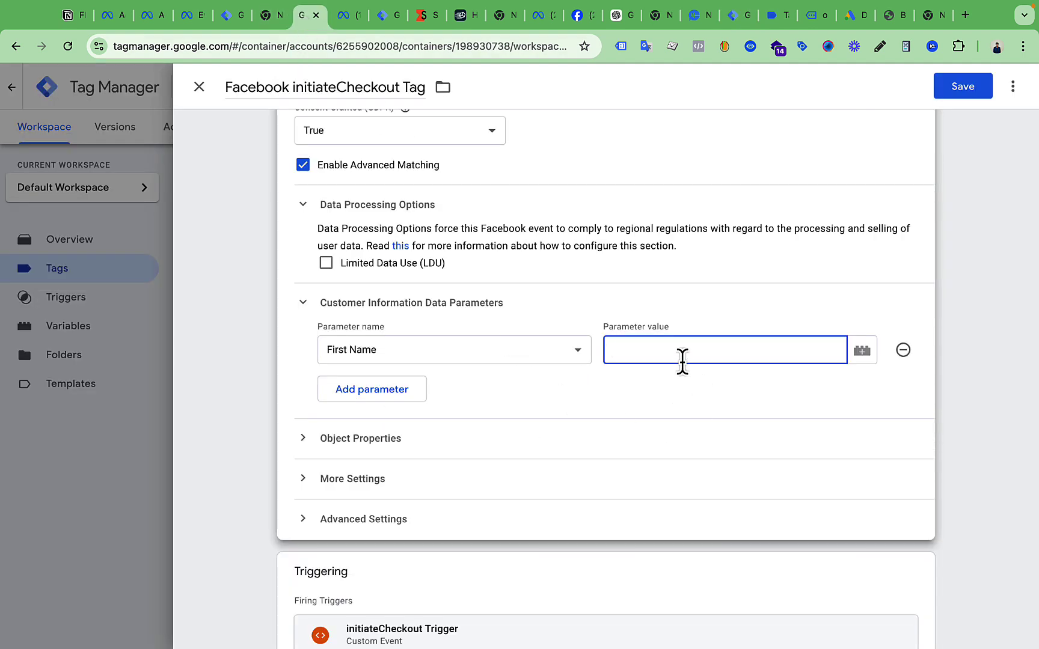
text({{)
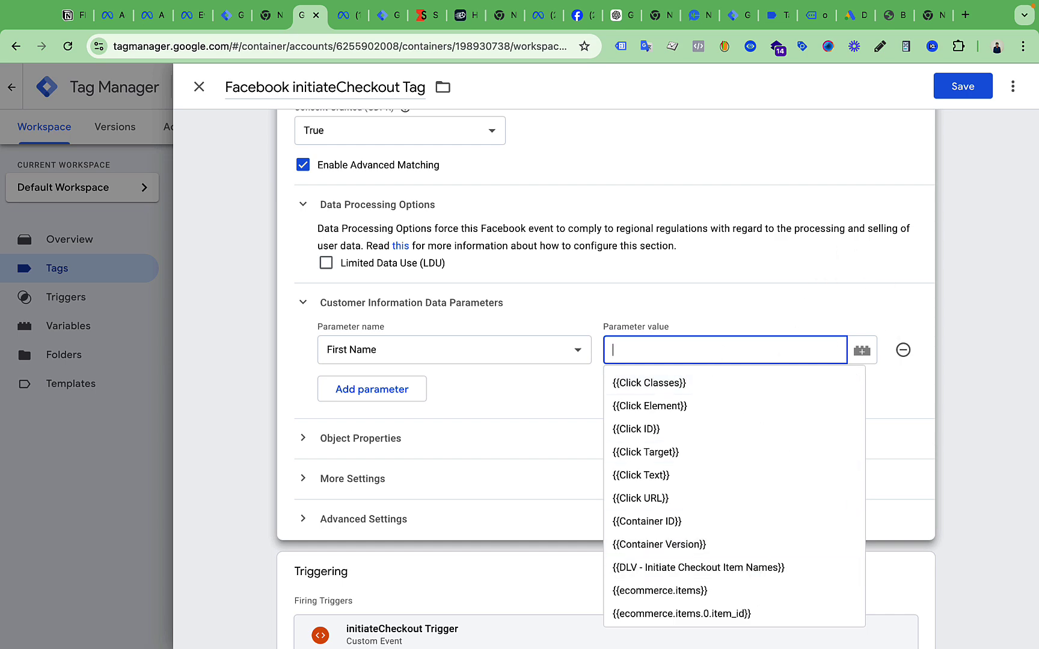
click(207, 100)
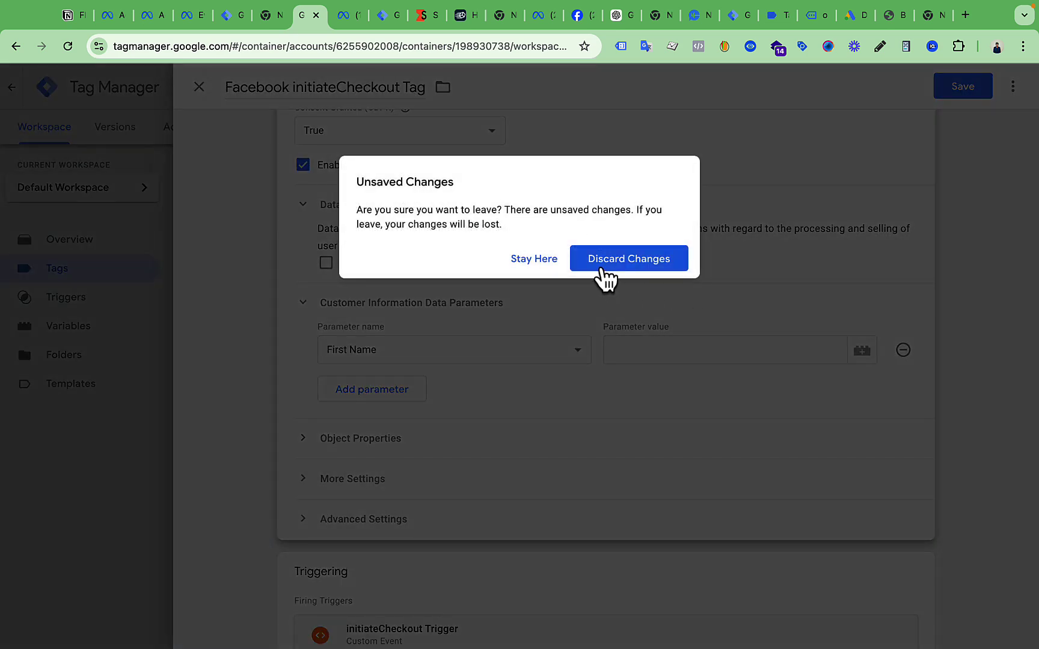
click(597, 264)
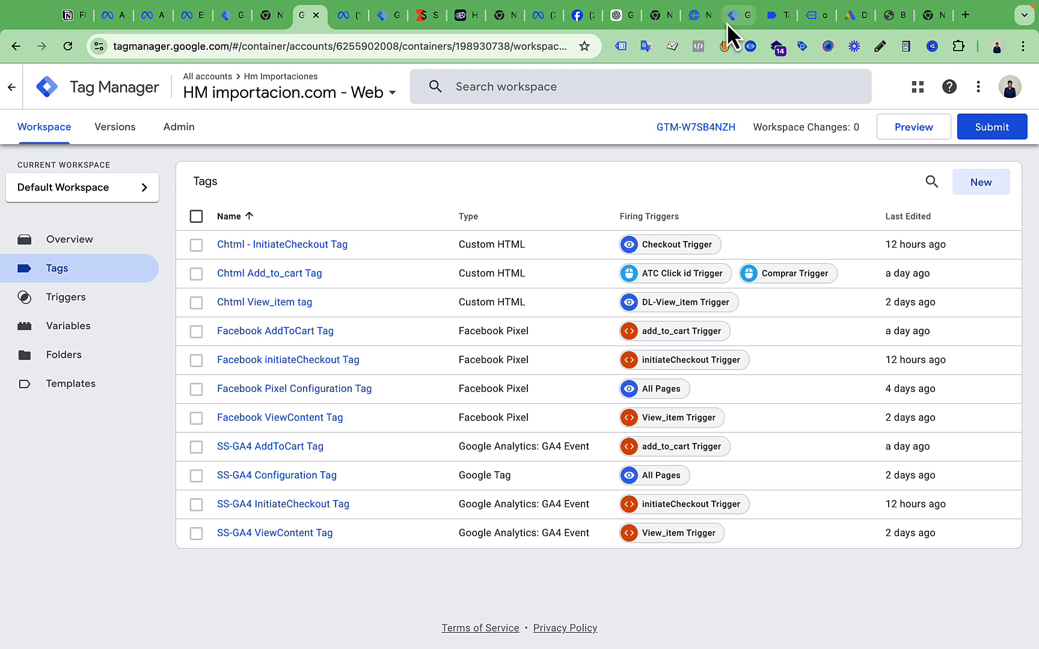
Open the Gads - Website Lead Form Submission tag and review its Thank you Page Visits trigger URL
click(733, 18)
click(102, 272)
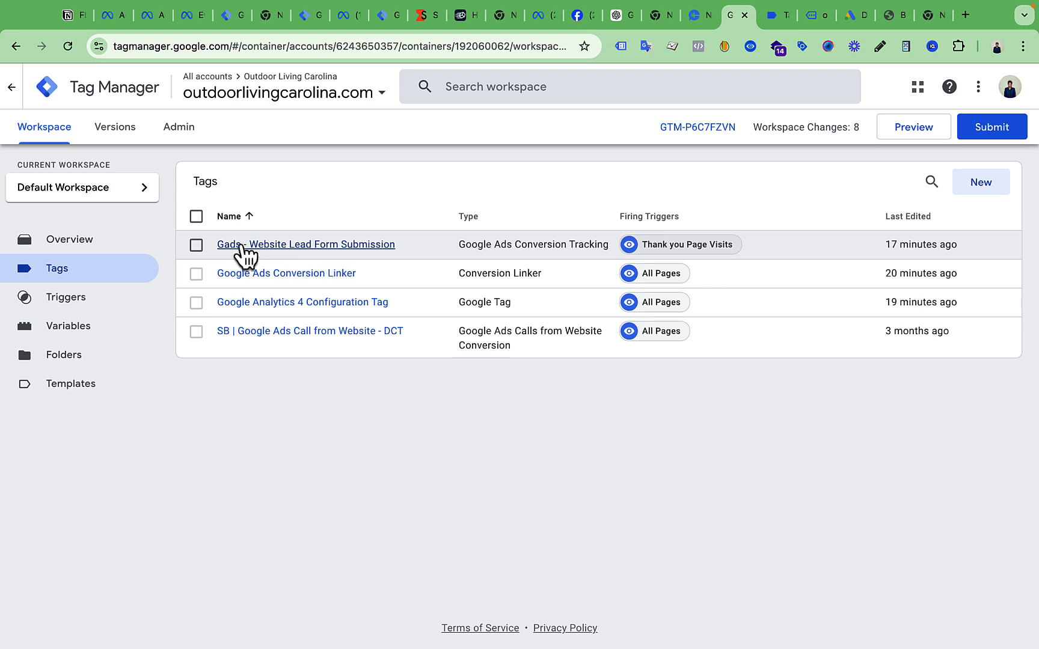
click(337, 247)
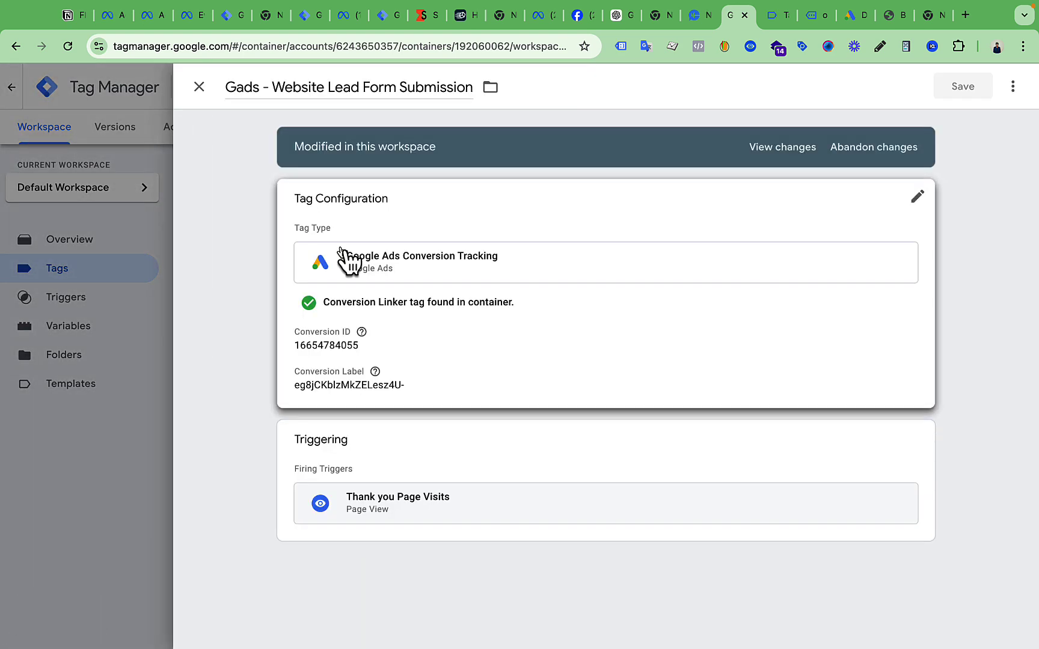
click(599, 371)
scroll(598, 371, down, 7)
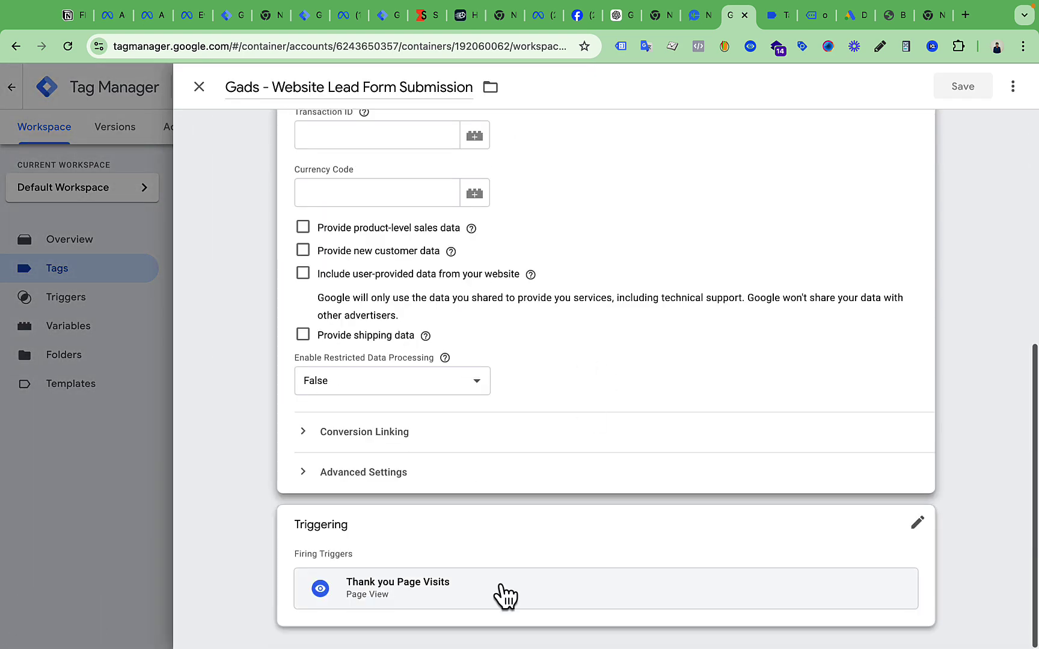
click(505, 595)
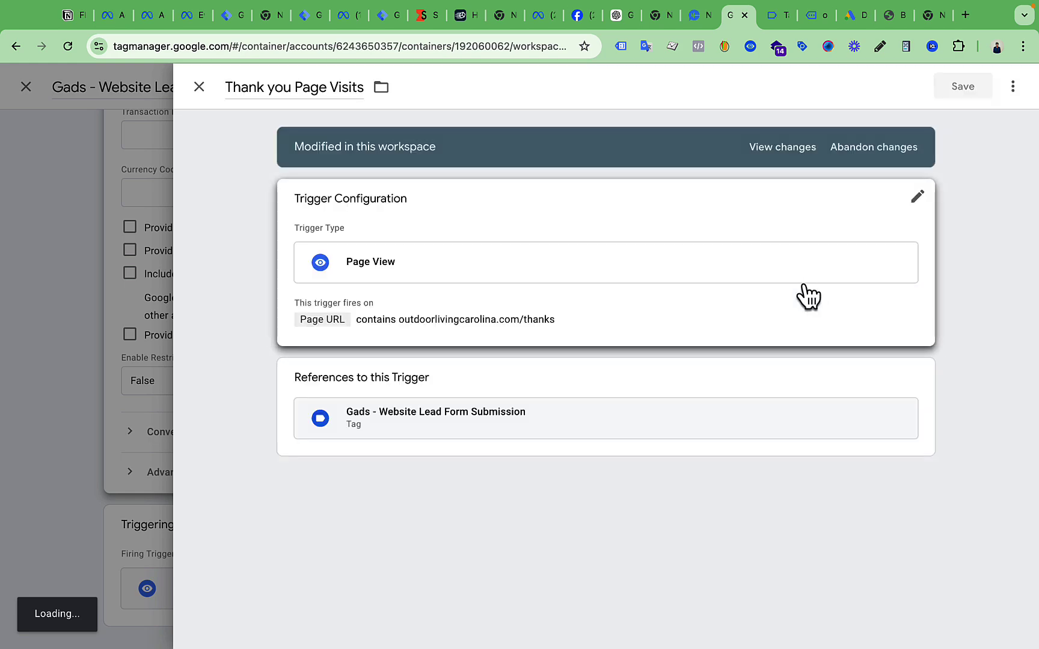
click(645, 334)
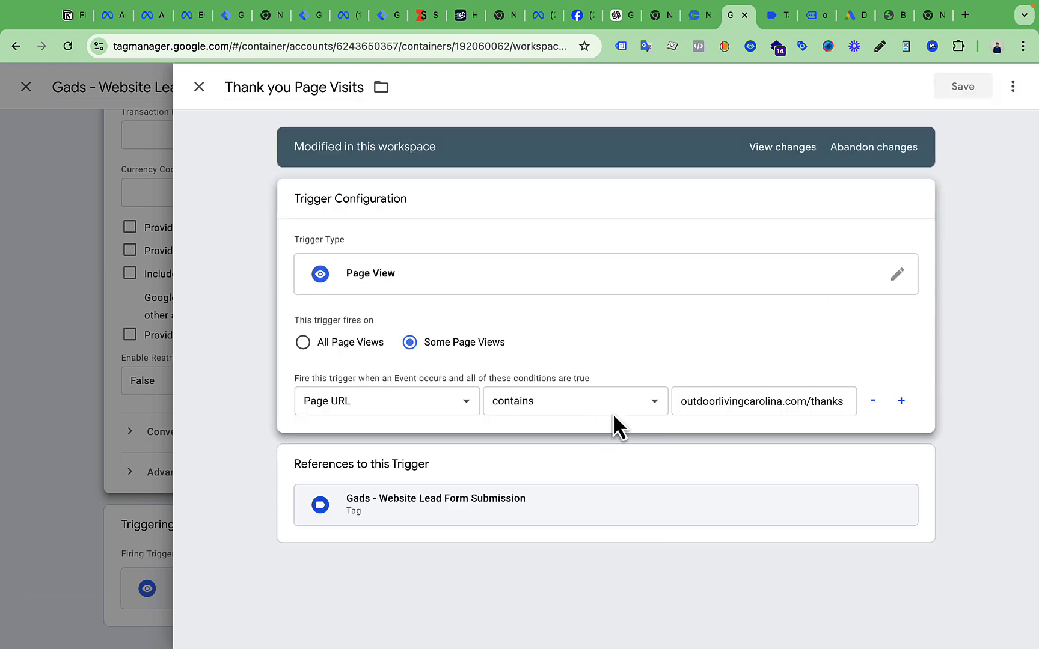
drag(697, 406, 880, 421)
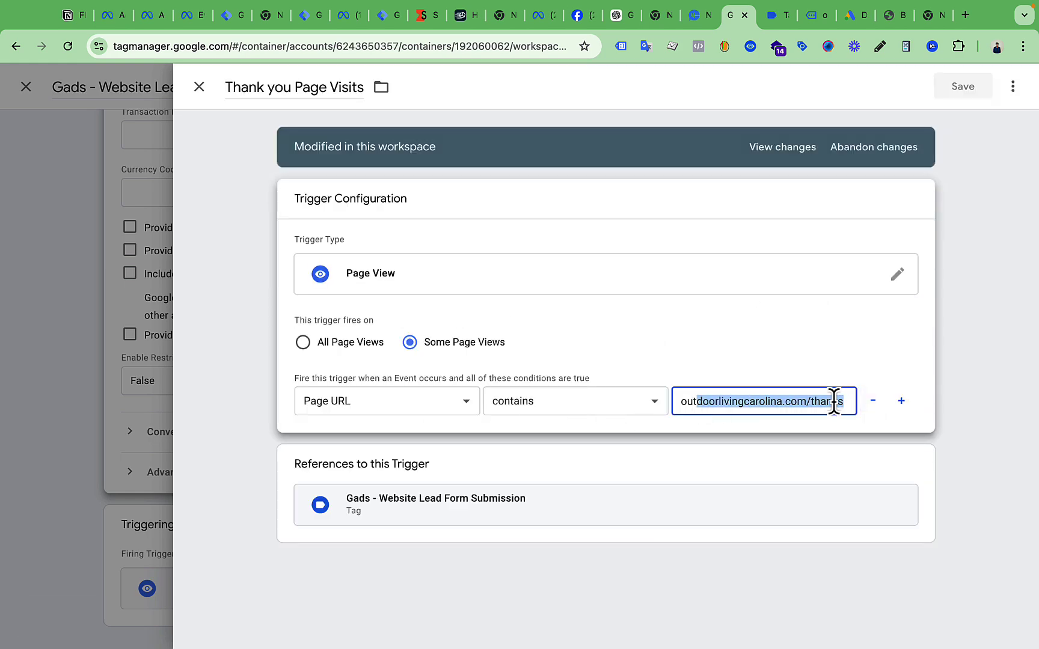
click(25, 415)
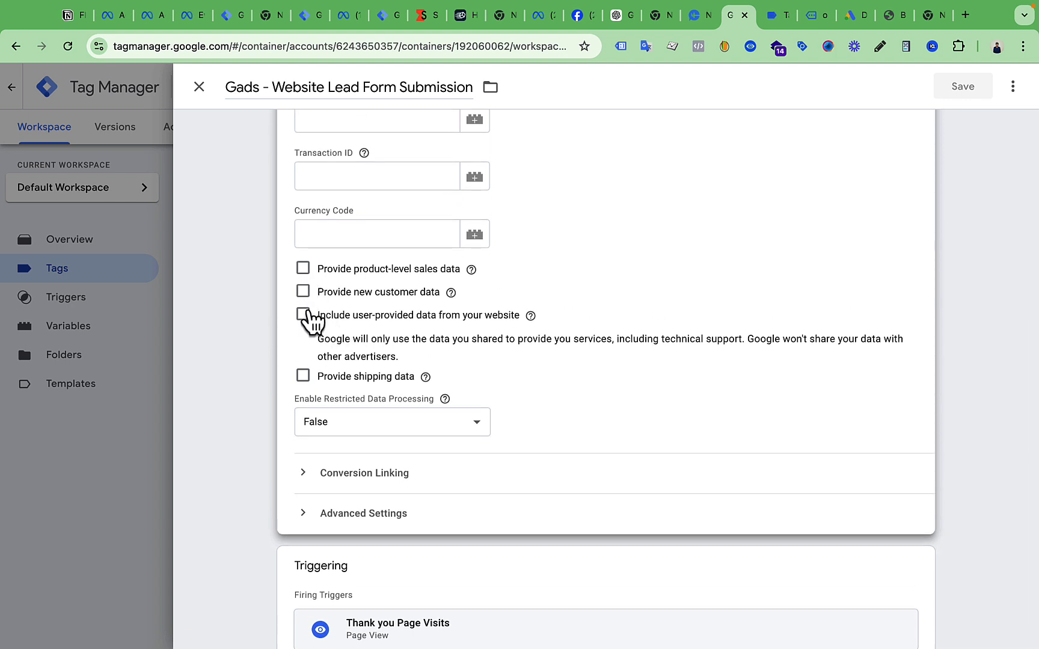
Include user-provided data via a new variable mapping Email to {{Userdata Email}}
click(301, 320)
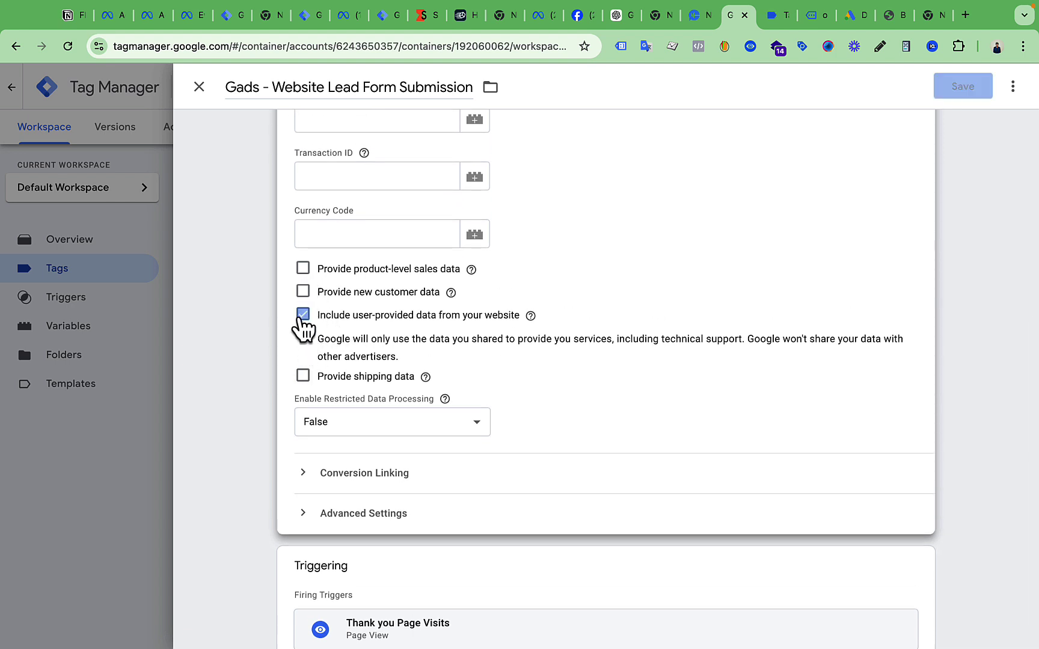
click(414, 385)
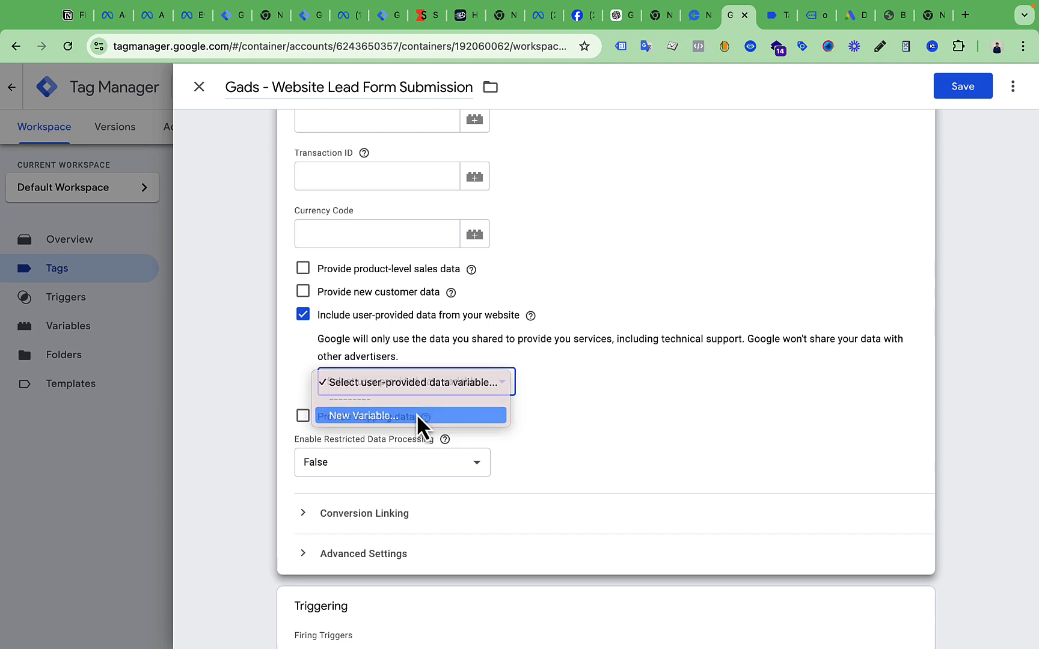
click(419, 416)
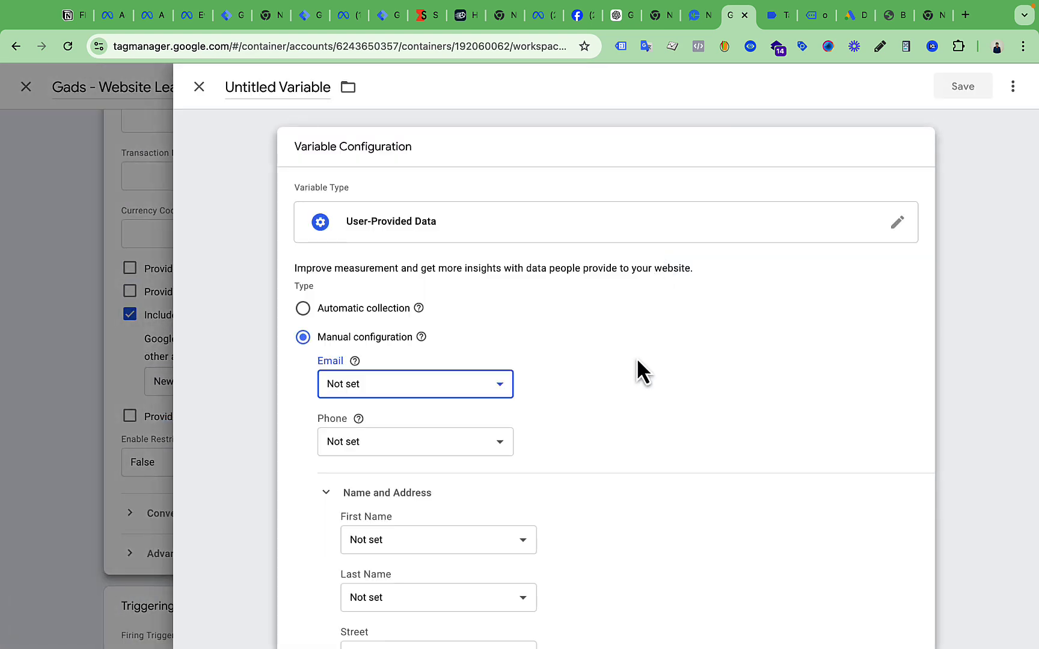
scroll(637, 361, down, 3)
click(402, 276)
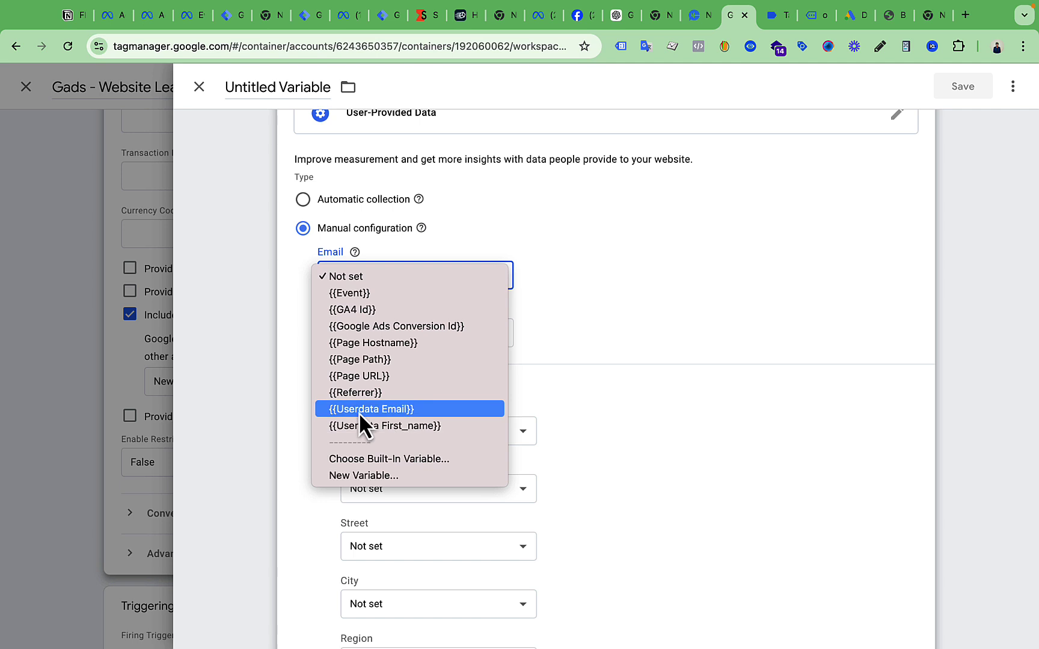
click(434, 414)
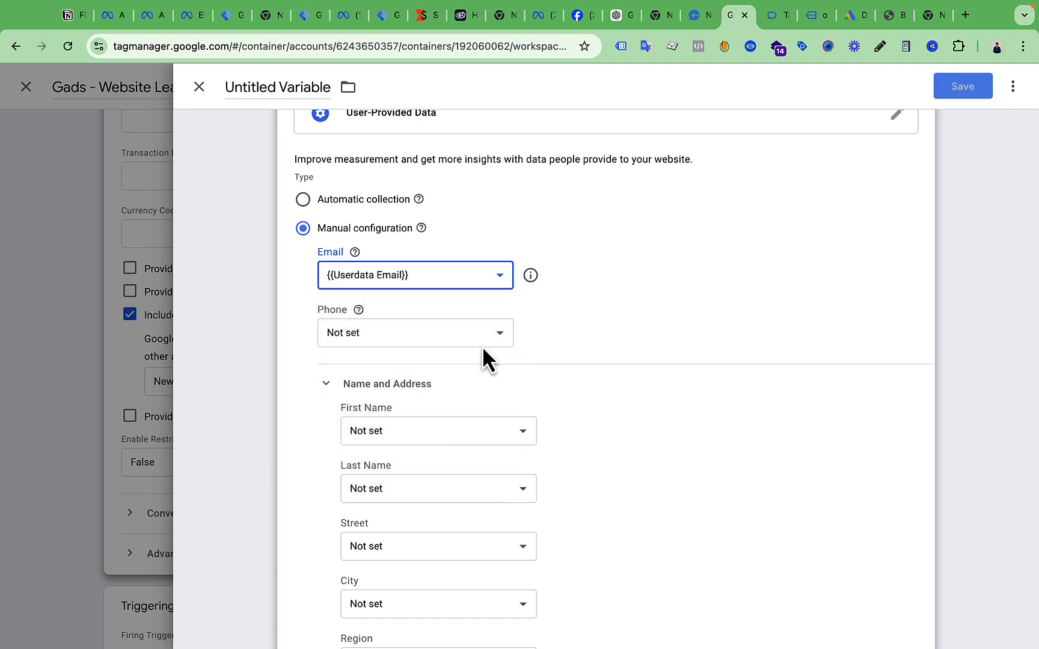
Leave the Phone and First Name fields of the new variable unset
click(354, 338)
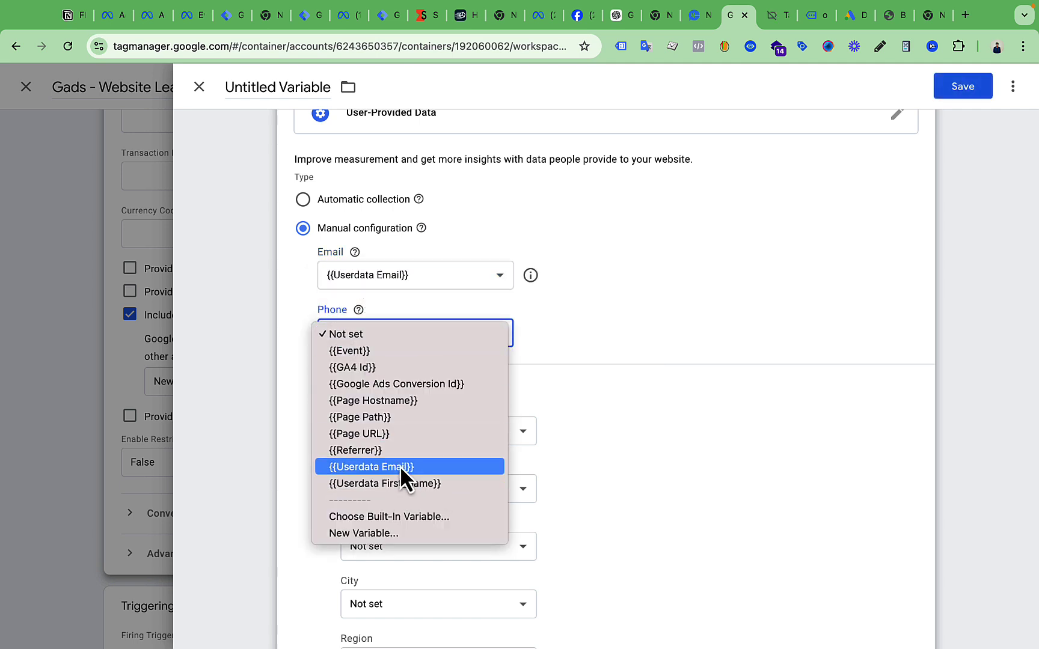
click(633, 278)
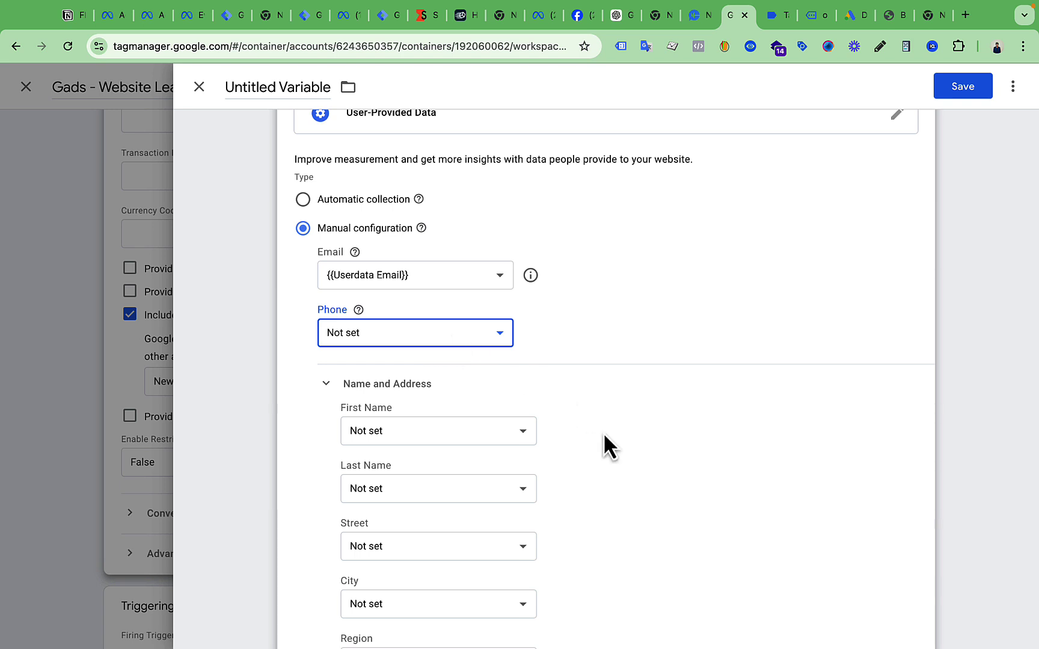
scroll(603, 433, down, 5)
click(421, 196)
click(641, 220)
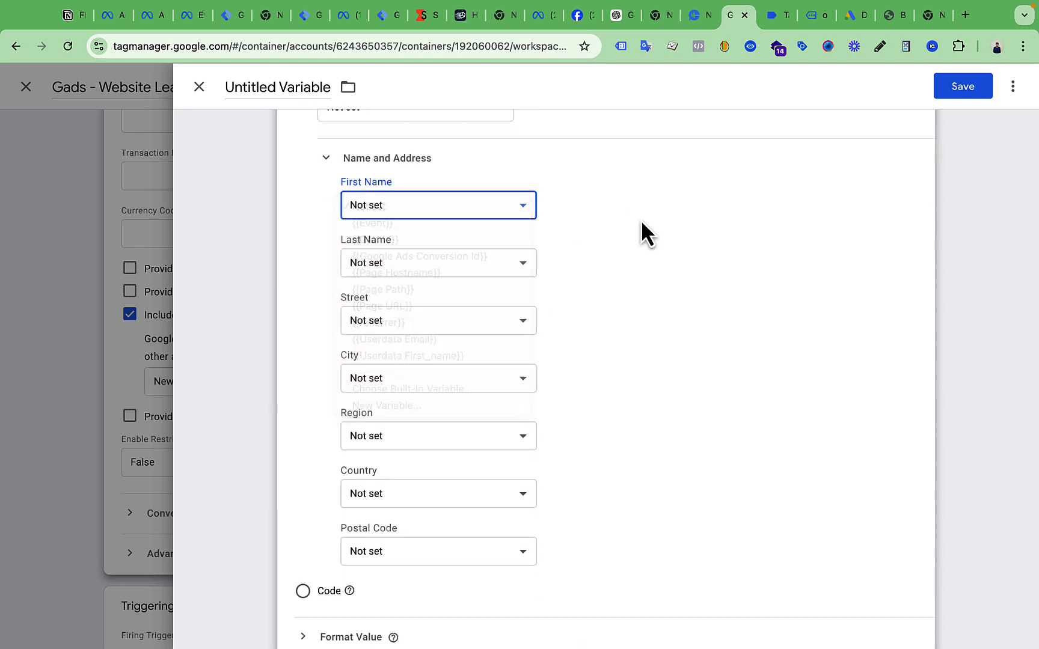
scroll(527, 530, down, 1)
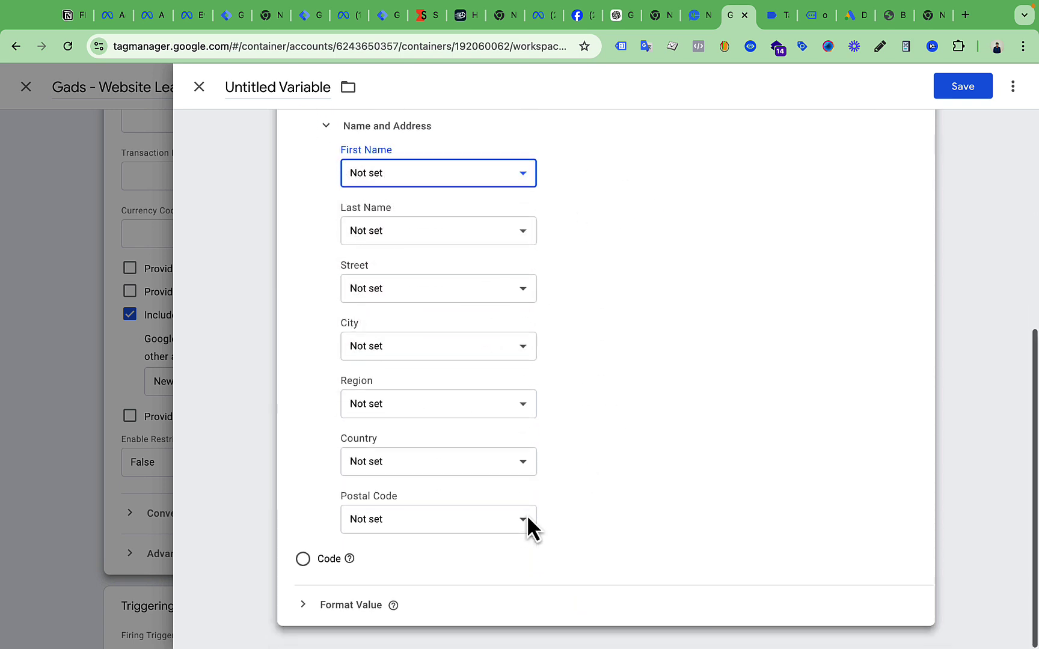
scroll(527, 529, up, 7)
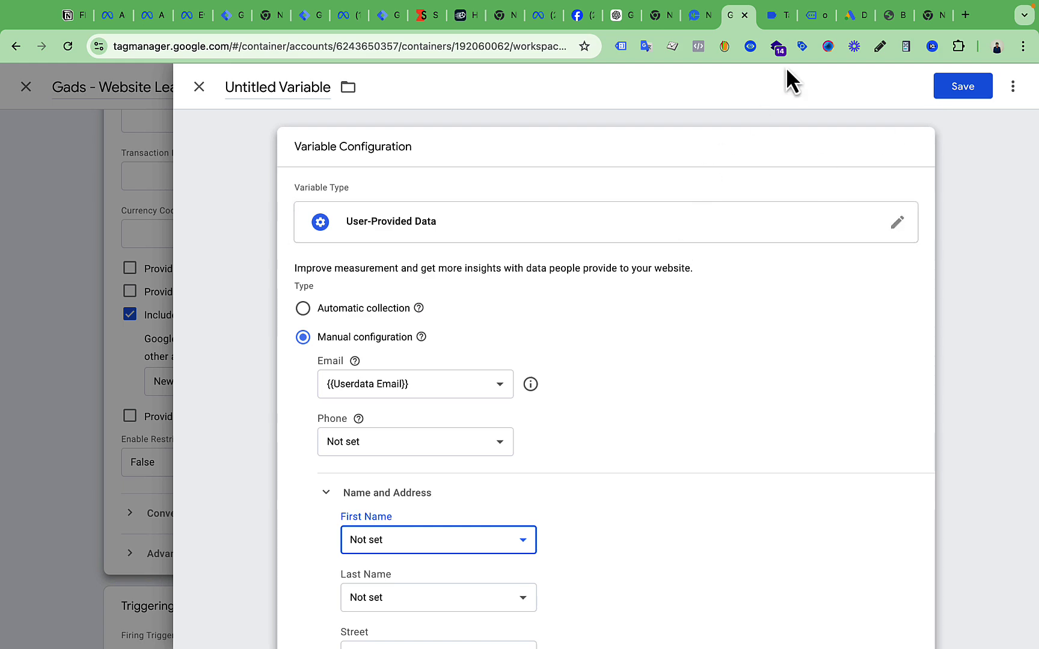
click(774, 17)
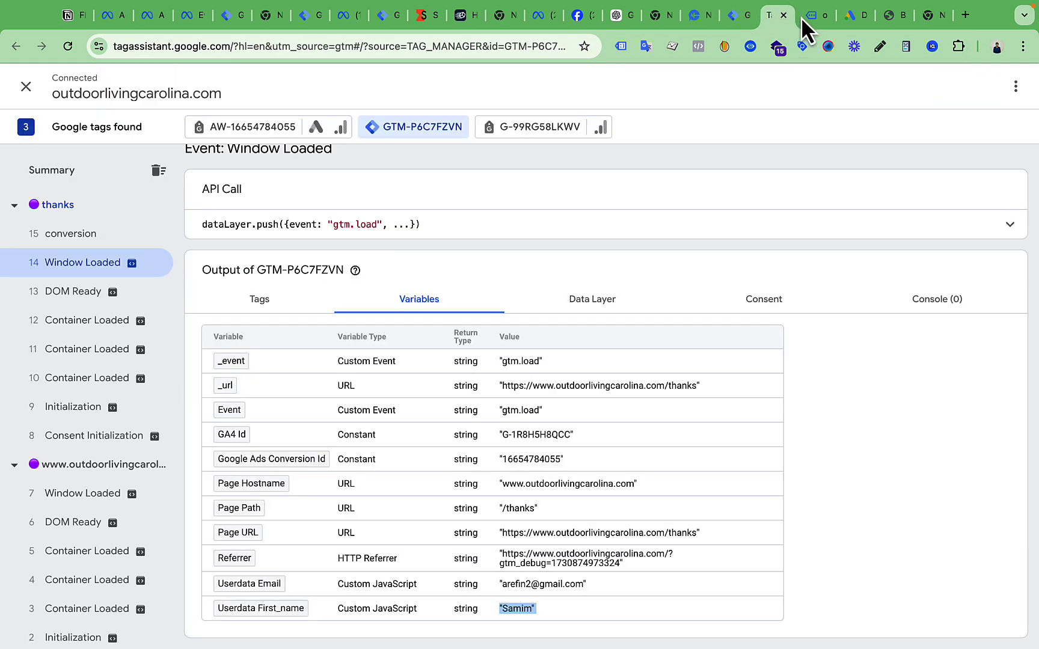